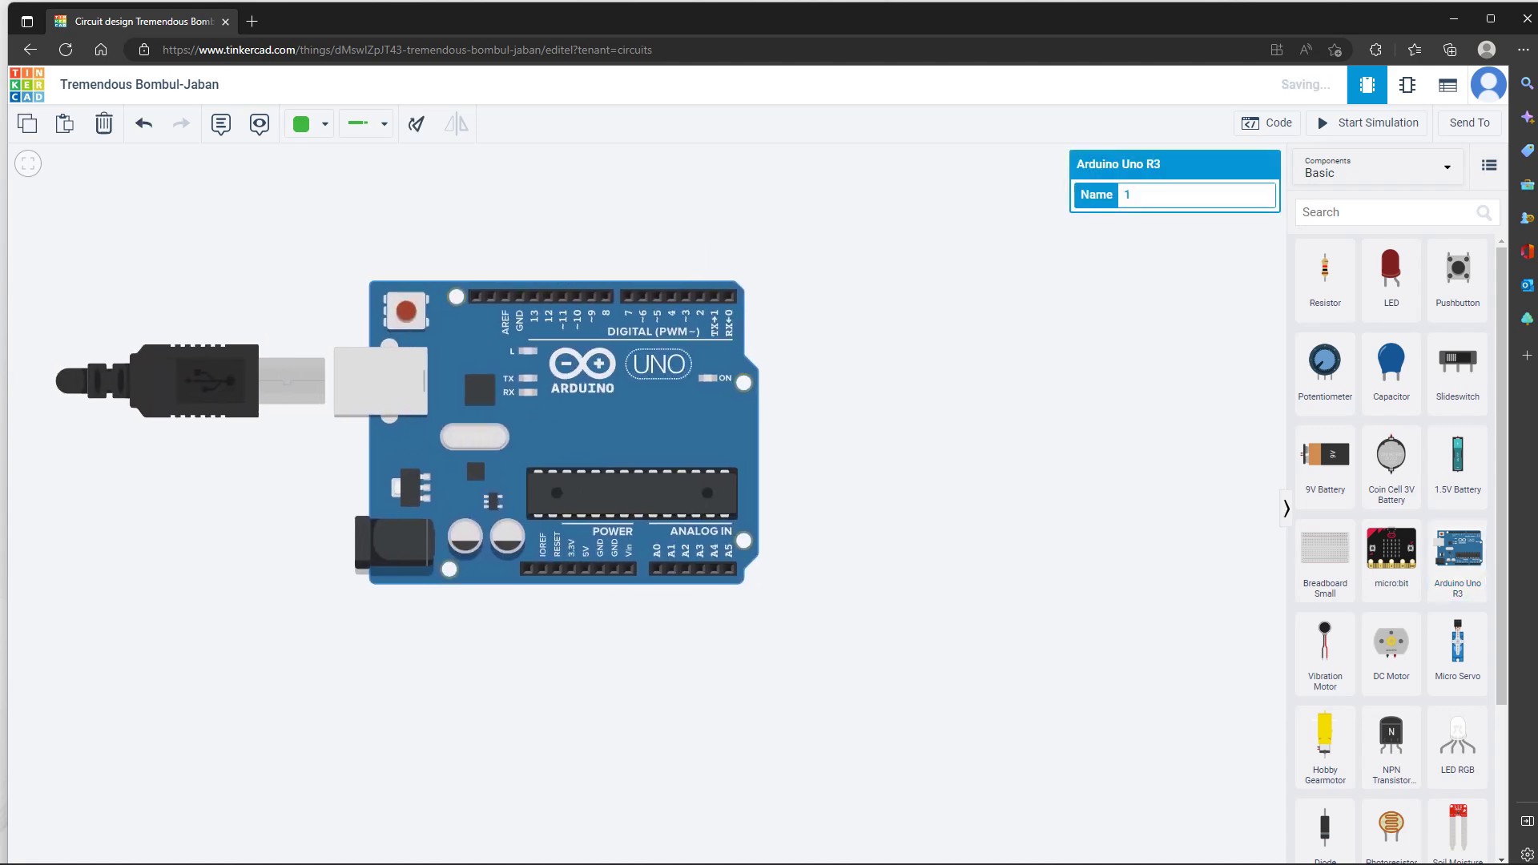
# Examine the Arduino Uno R3 board and its pin labels at different magnifications
pyautogui.click(808, 274)
pyautogui.scroll(-5, 808, 275)
pyautogui.scroll(4, 808, 275)
pyautogui.scroll(-1, 808, 275)
pyautogui.scroll(4, 808, 274)
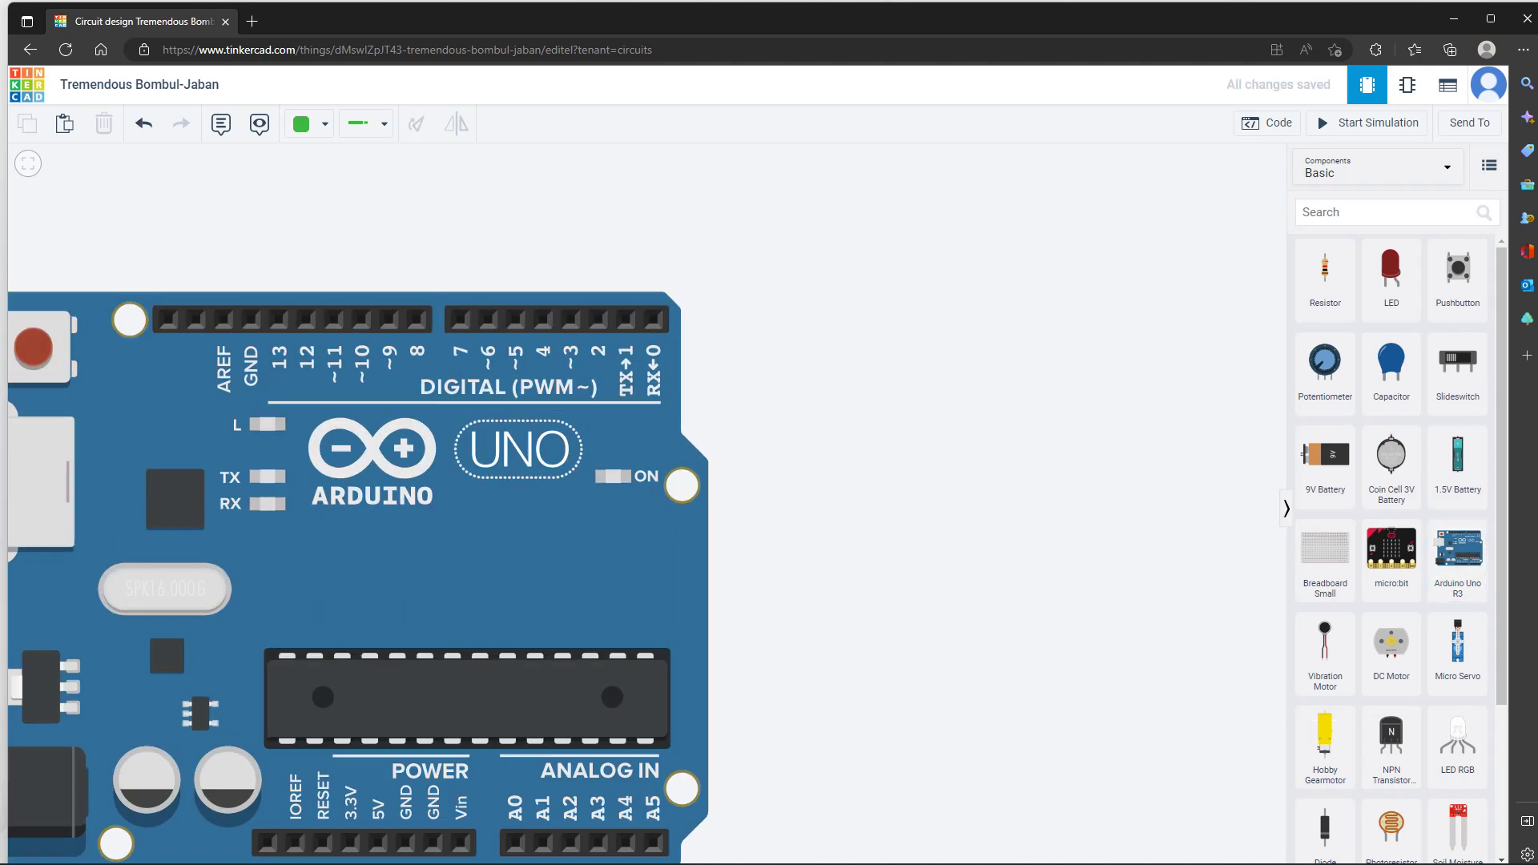
pyautogui.scroll(-3, 808, 274)
pyautogui.scroll(1, 808, 274)
pyautogui.scroll(-1, 808, 275)
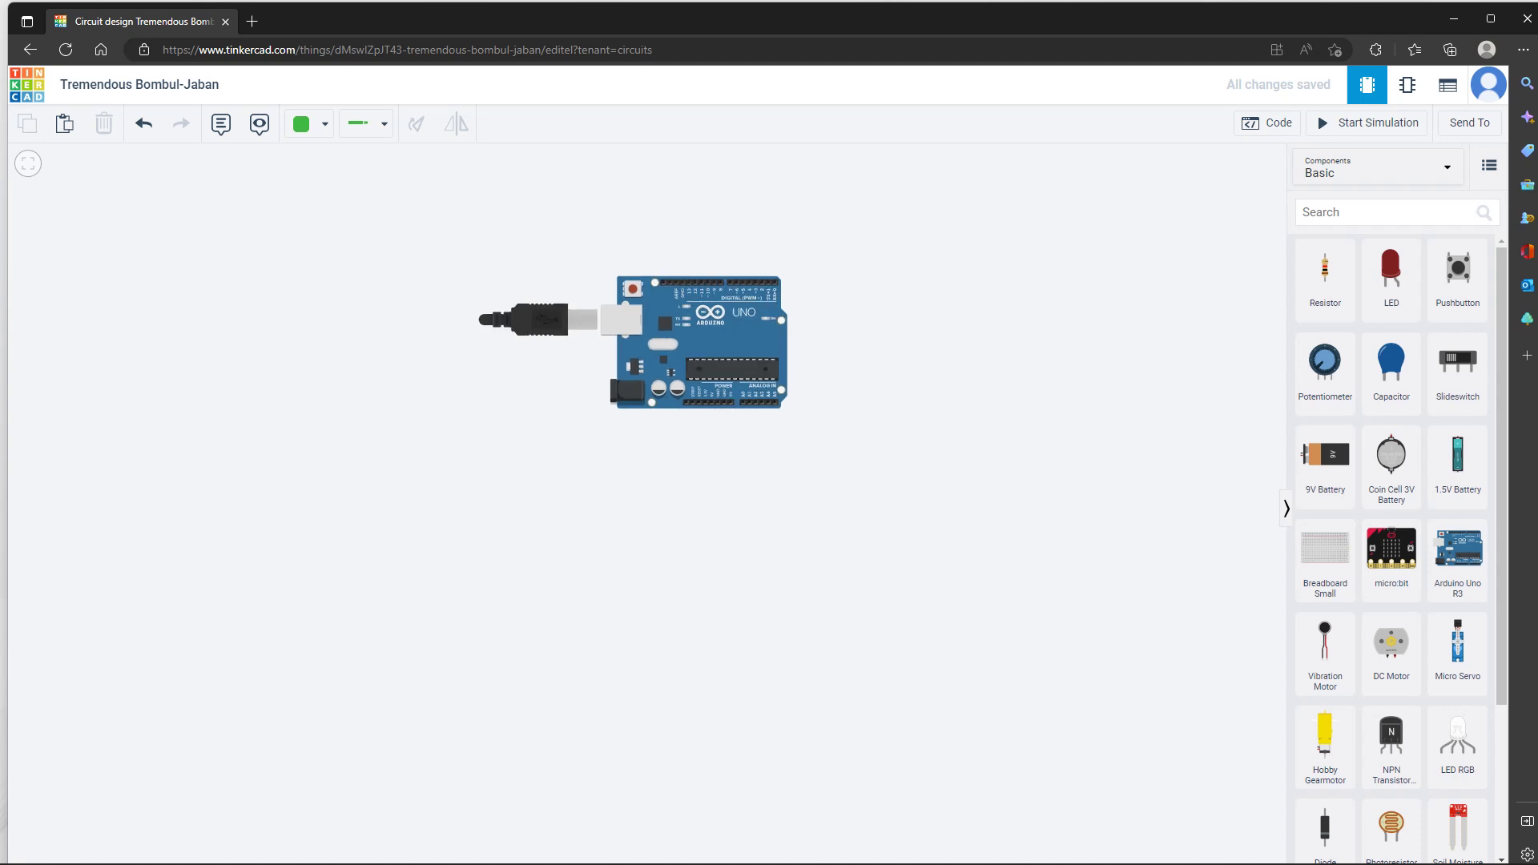
pyautogui.scroll(2, 808, 275)
pyautogui.scroll(1, 811, 272)
pyautogui.scroll(-3, 808, 272)
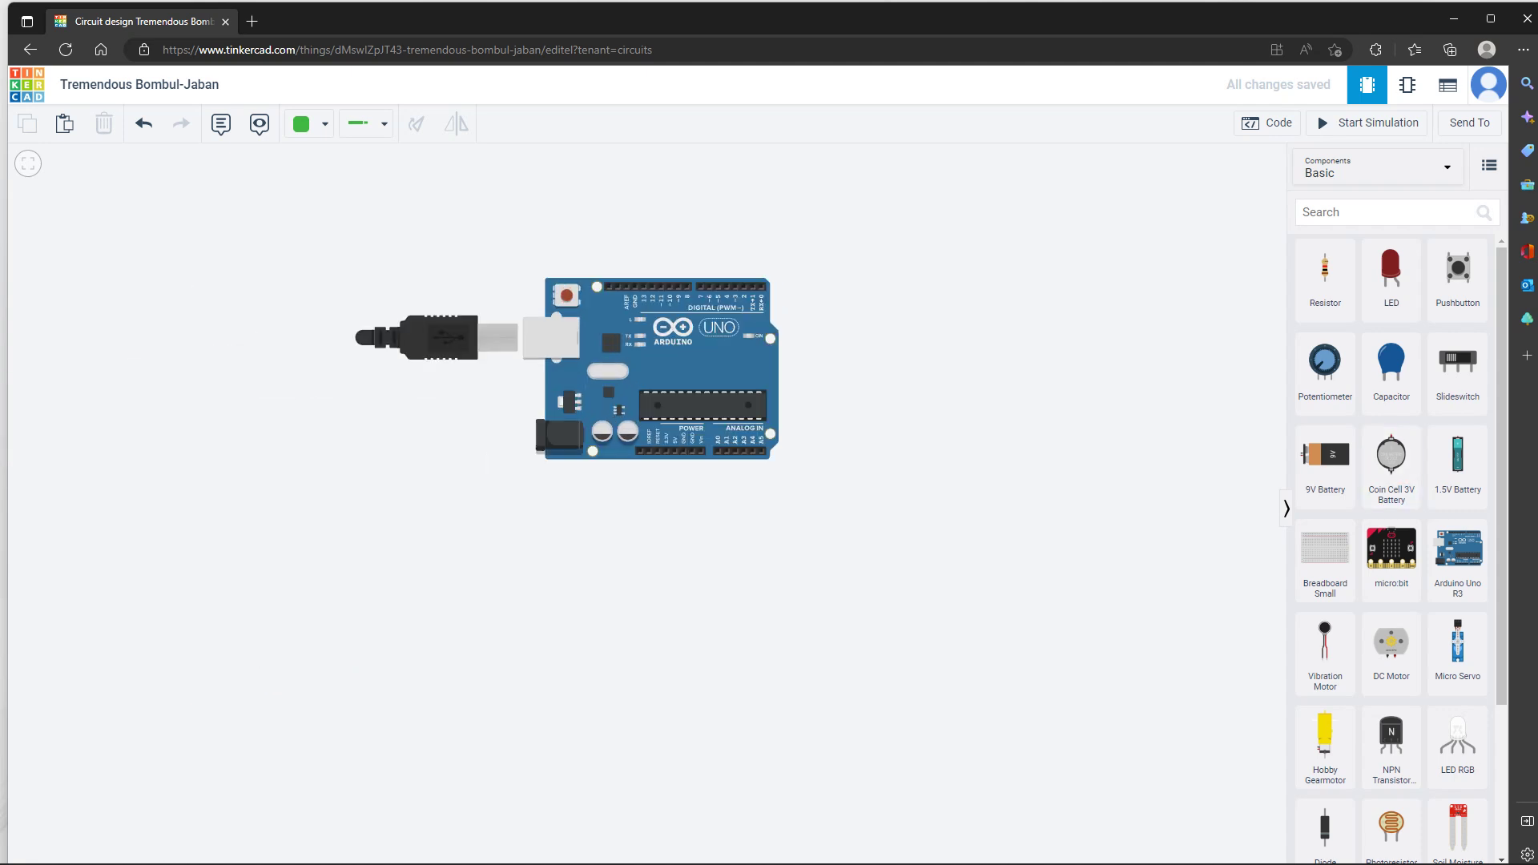
# Search the components for "sensor" and place a Soil Moisture Sensor to the right of the Arduino Uno board
pyautogui.click(1379, 212)
pyautogui.write('sensor')
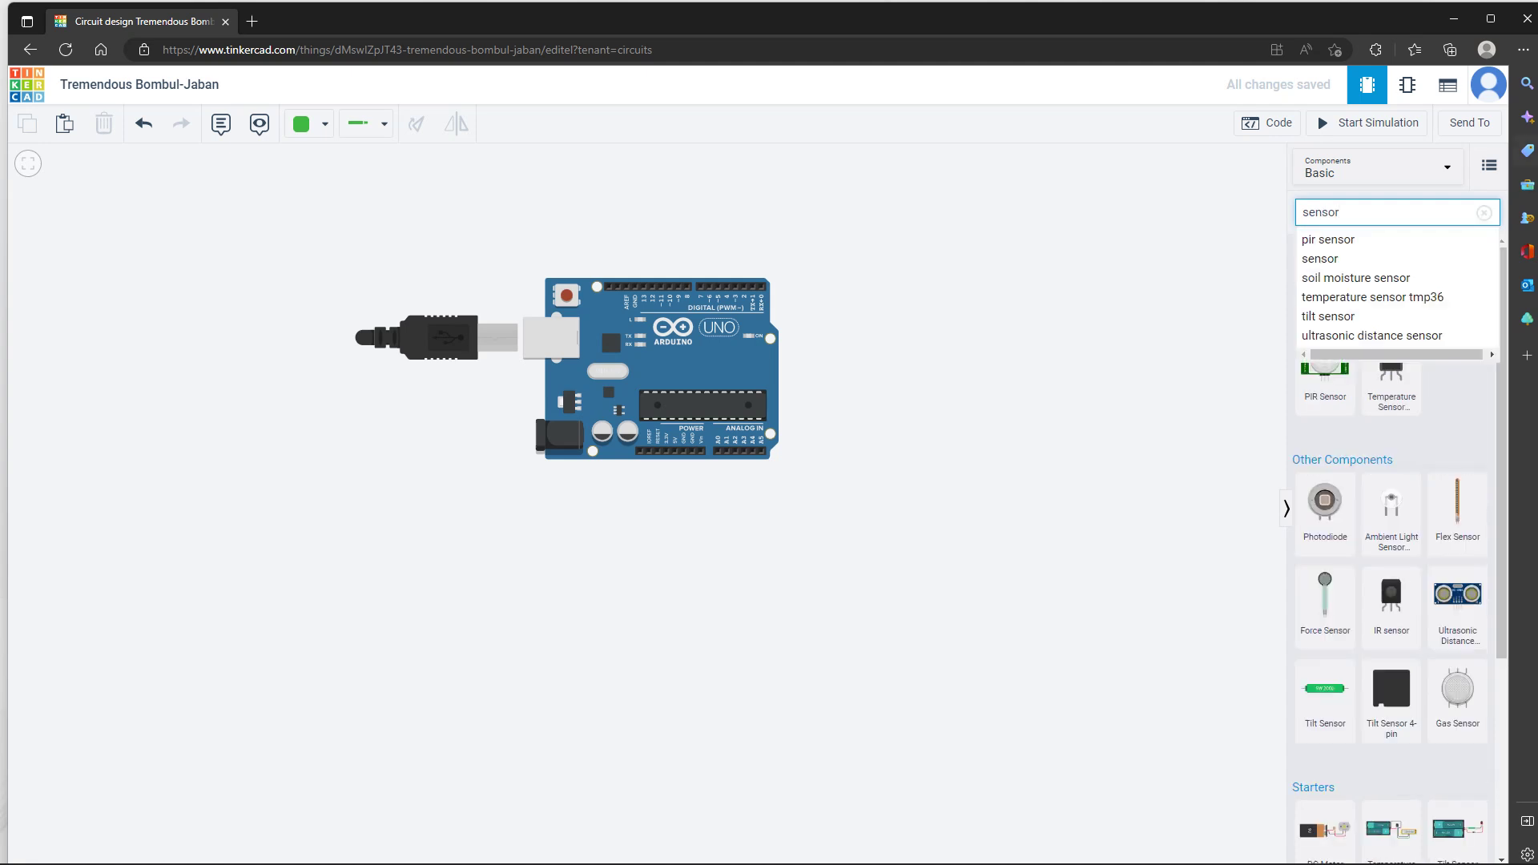
pyautogui.press('Return')
pyautogui.click(1391, 280)
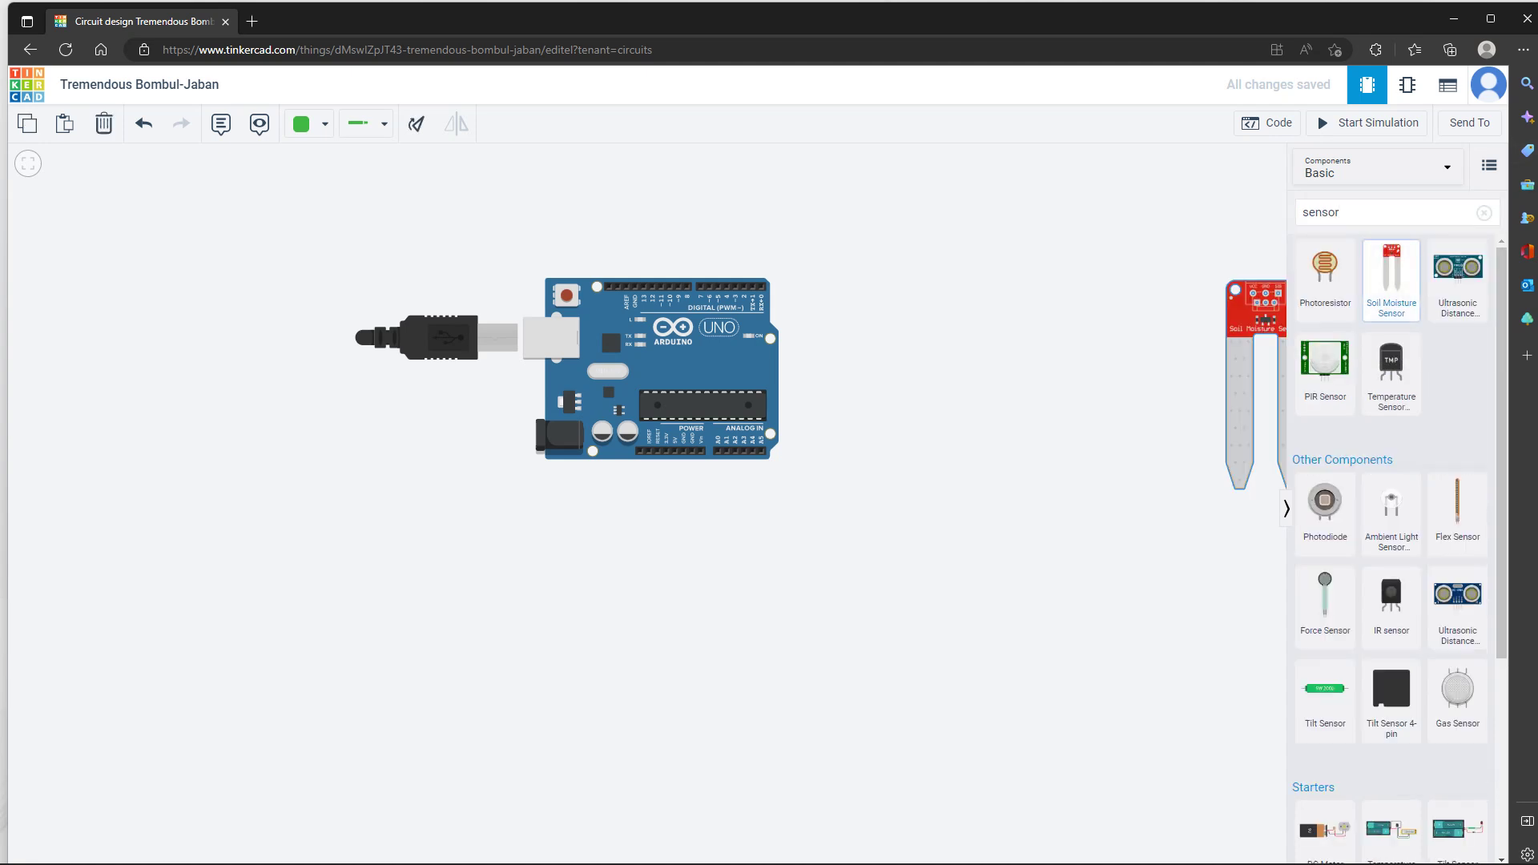
pyautogui.moveTo(1265, 293); pyautogui.dragTo(925, 293)
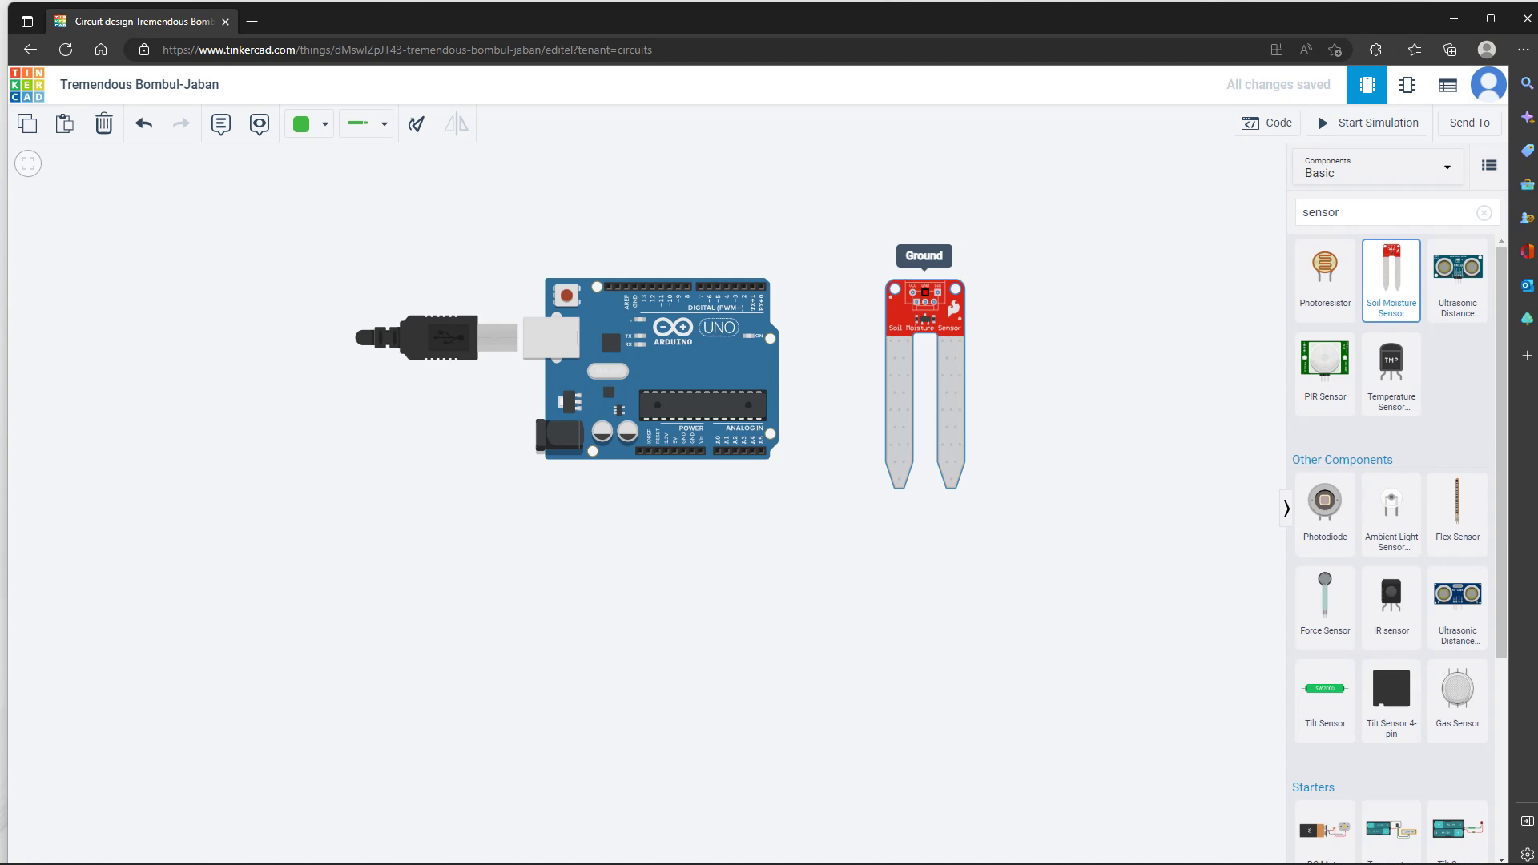
pyautogui.click(925, 293)
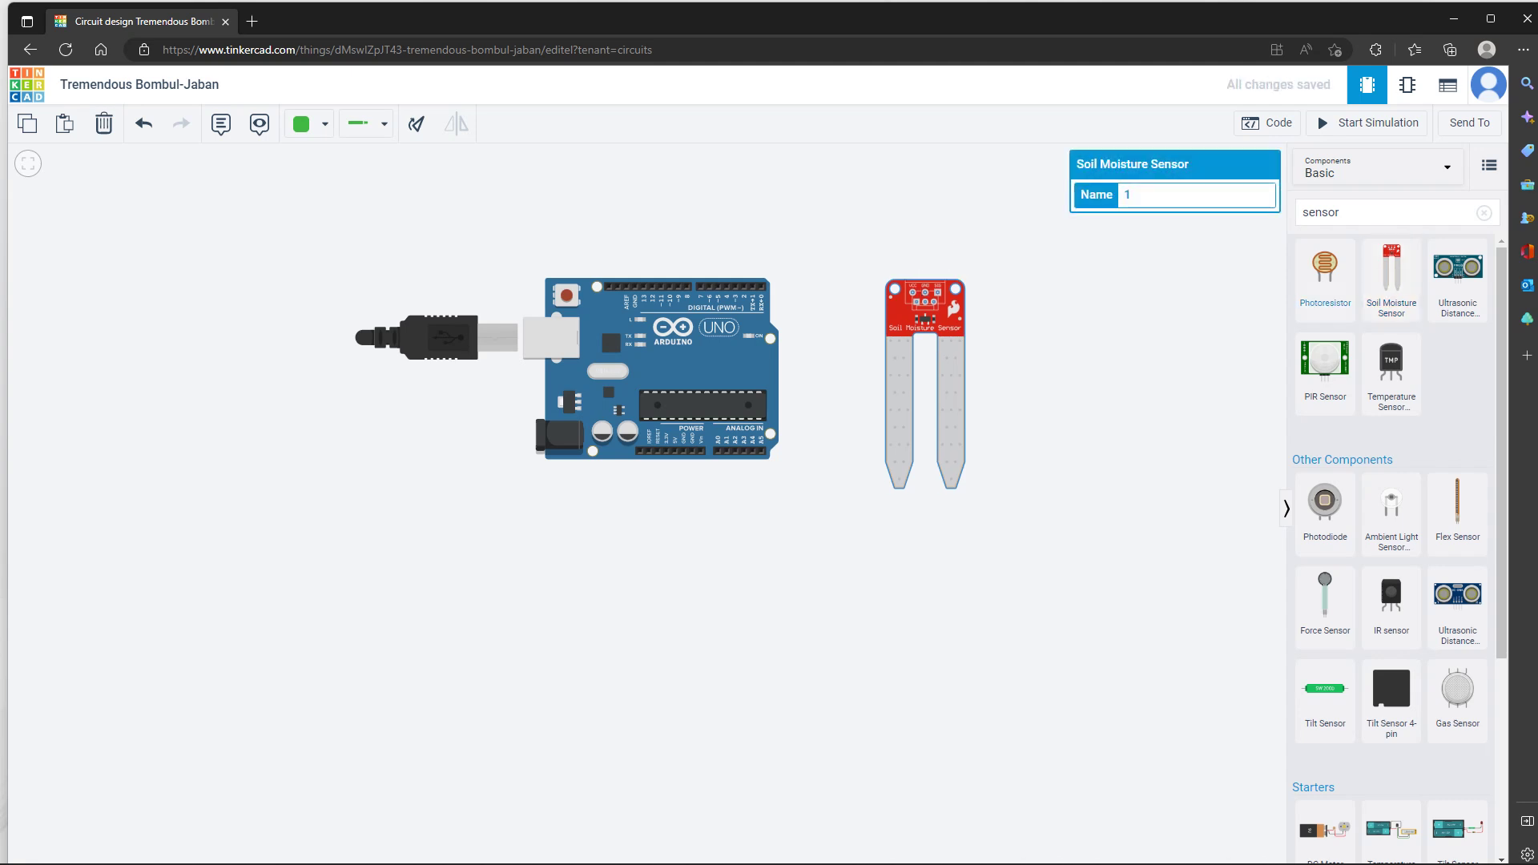
# Search the components for "motor" and place a DC Motor below the gap between the Arduino and the soil moisture sensor
pyautogui.click(1421, 212)
pyautogui.moveTo(1345, 212); pyautogui.dragTo(1273, 212)
pyautogui.doubleClick(1321, 212)
pyautogui.write('motro')
pyautogui.press('BackSpace')
pyautogui.press('BackSpace')
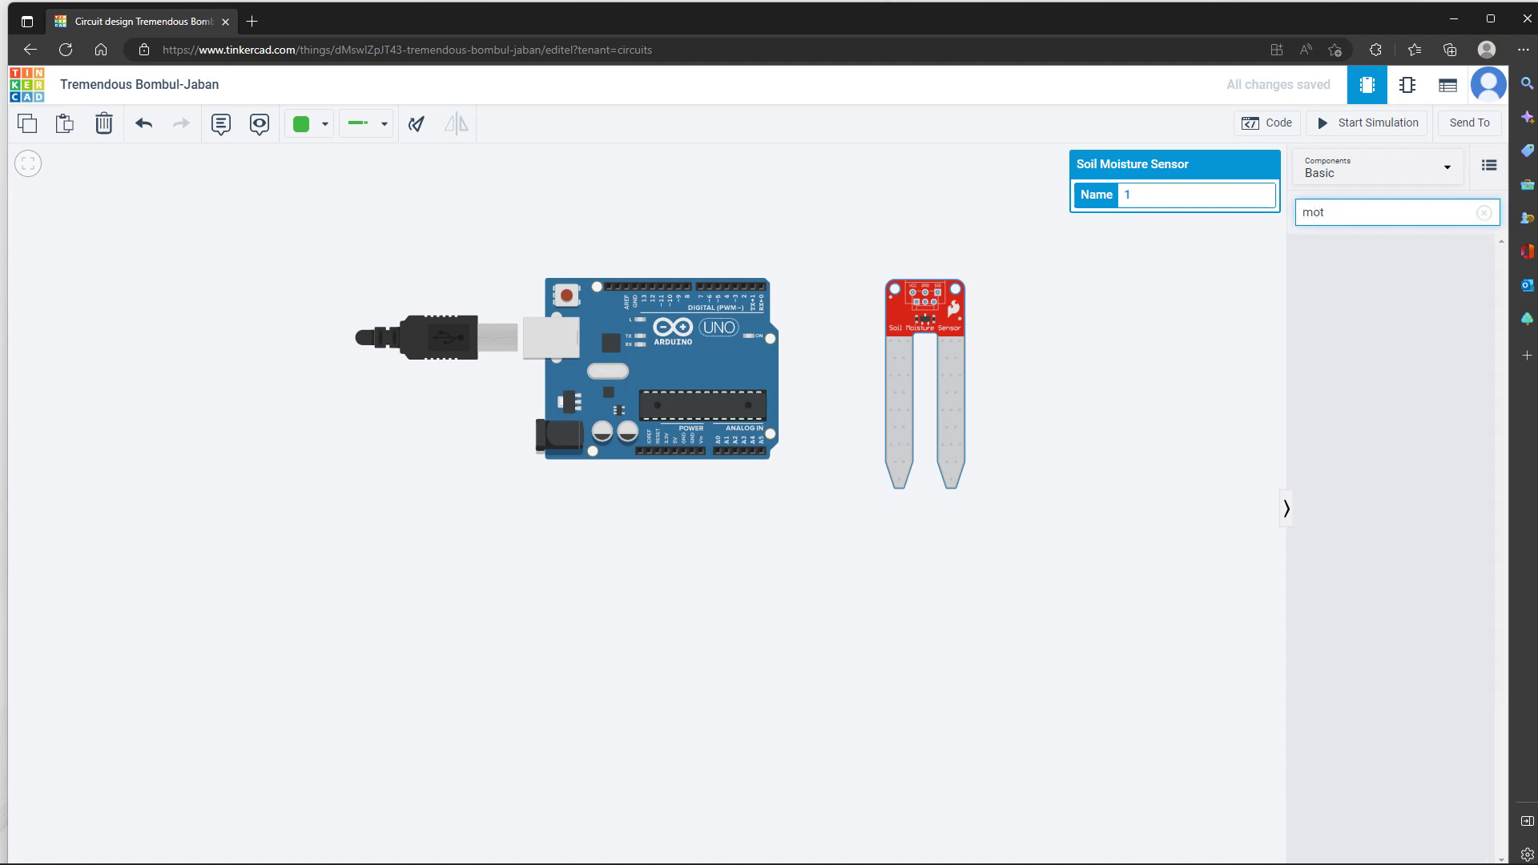
pyautogui.write('or')
pyautogui.press('Return')
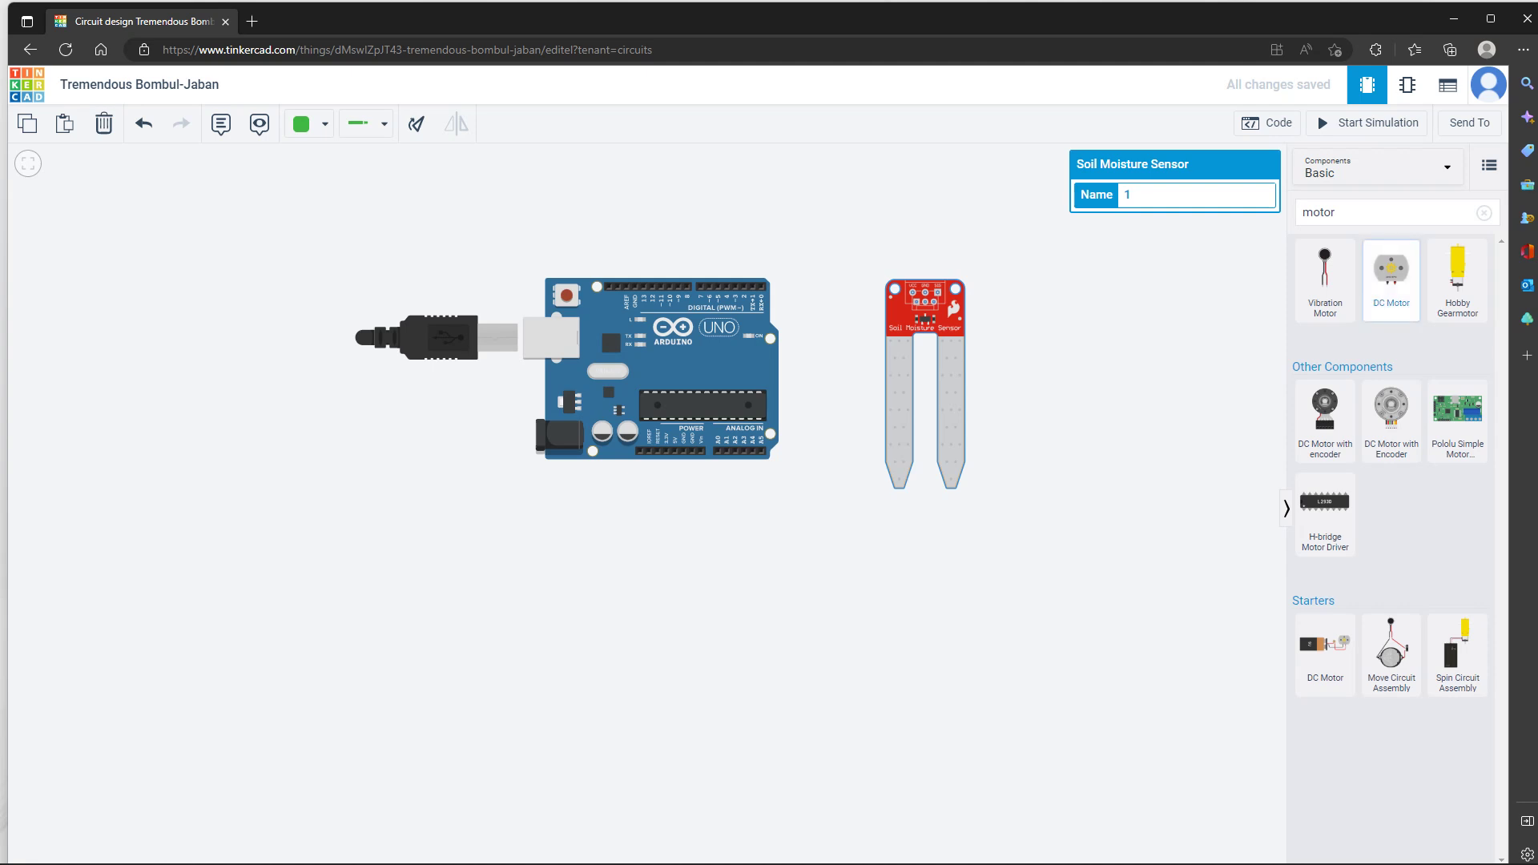
pyautogui.moveTo(1391, 273); pyautogui.dragTo(813, 573)
pyautogui.press('Escape')
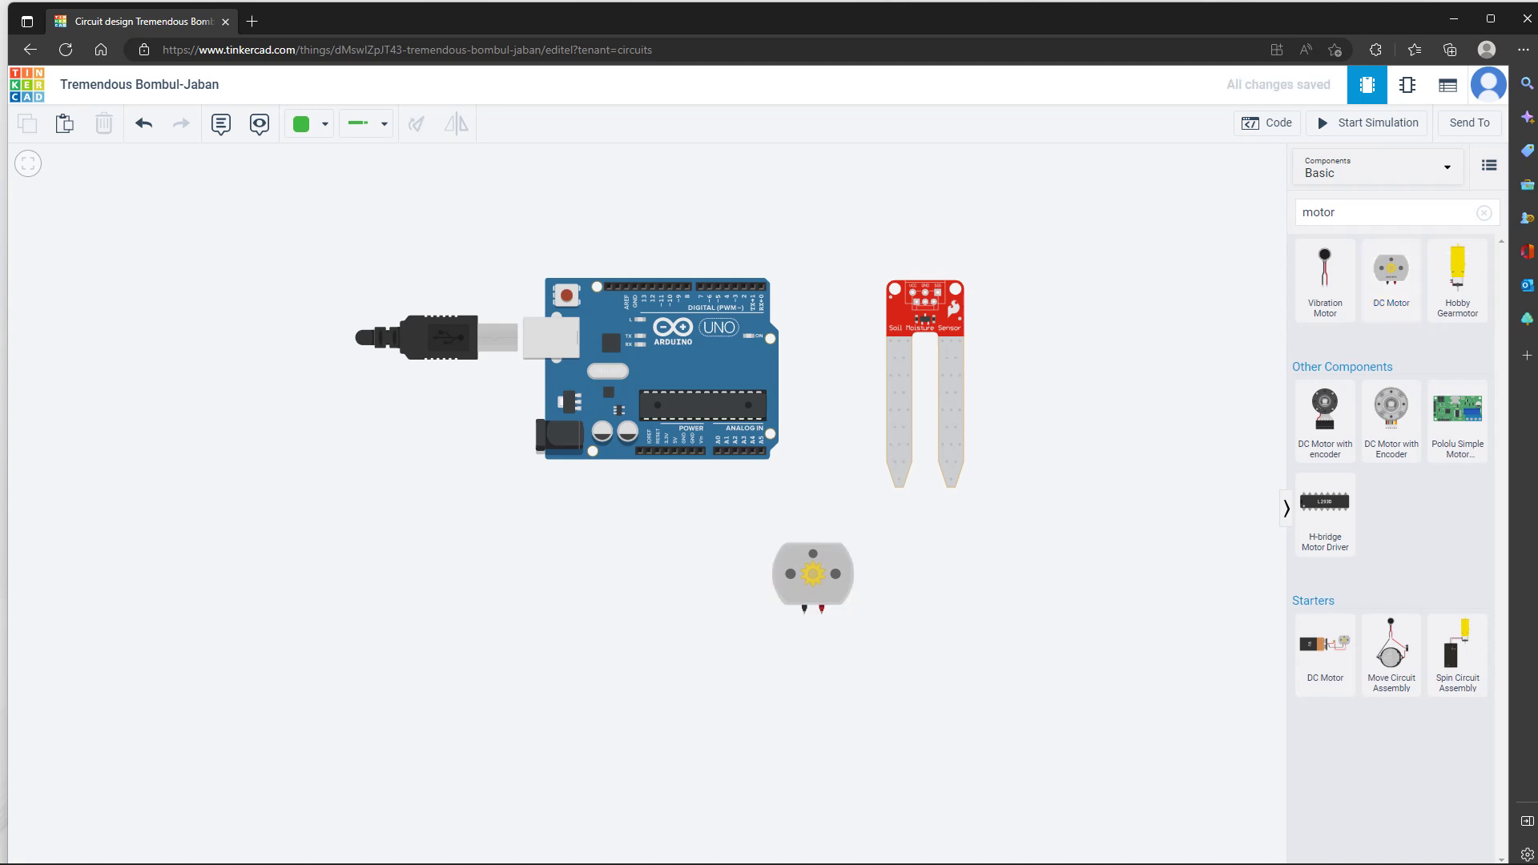
pyautogui.click(813, 574)
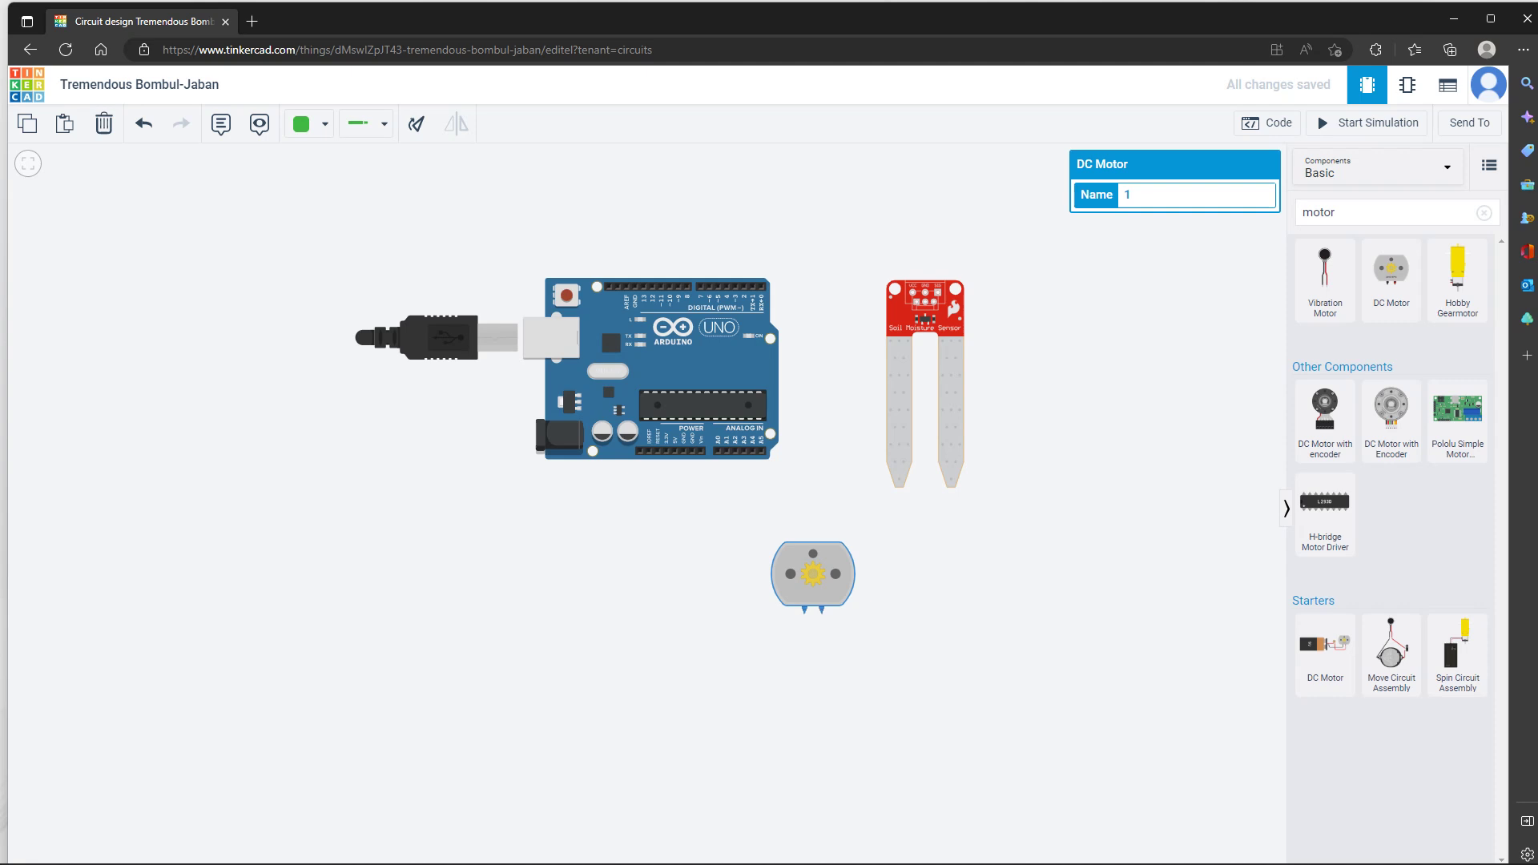
pyautogui.press('Escape')
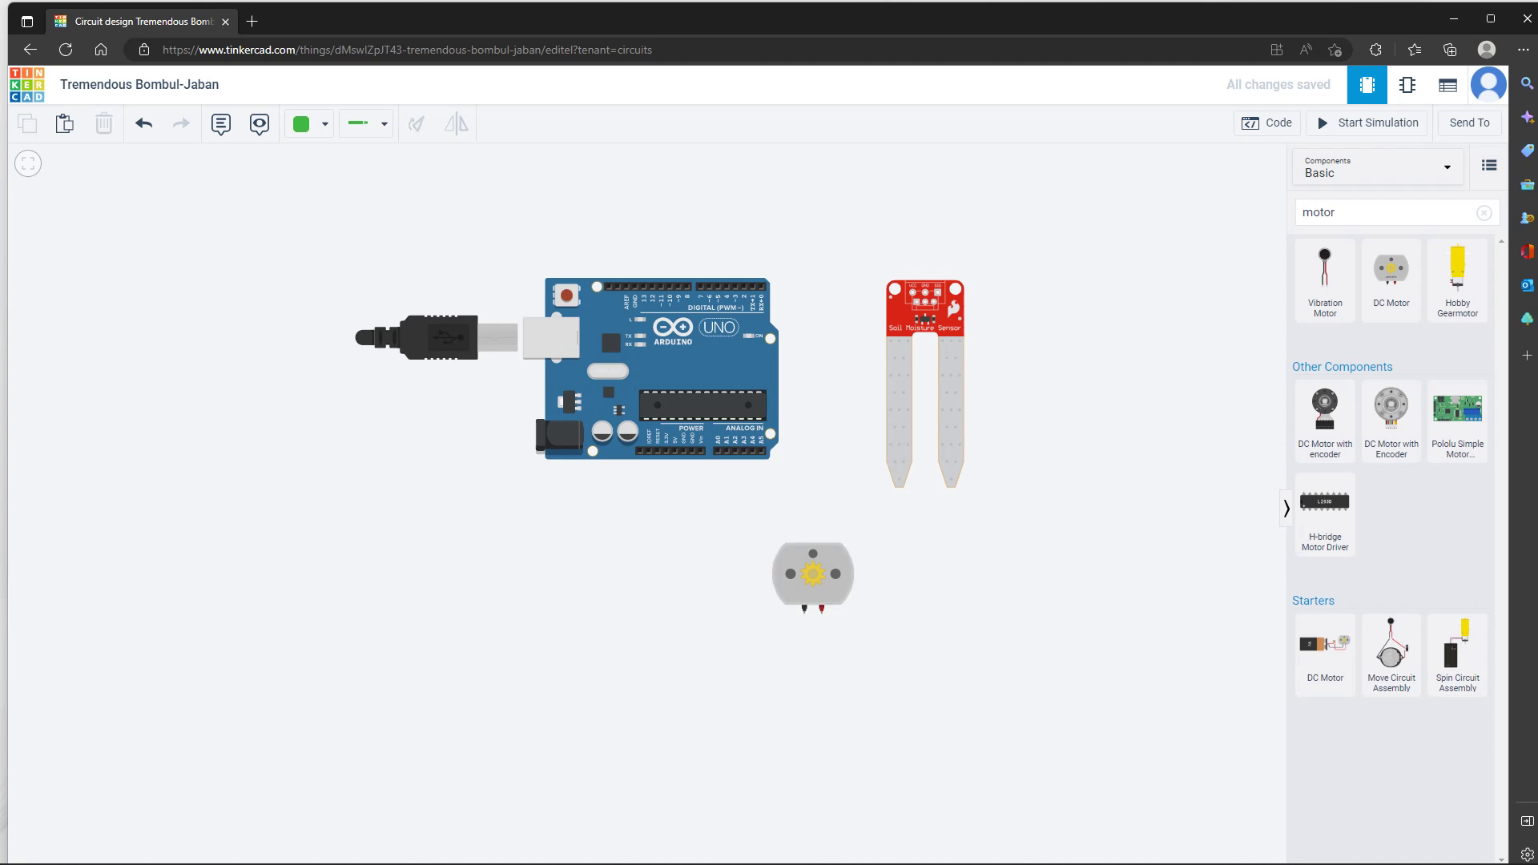
pyautogui.click(813, 575)
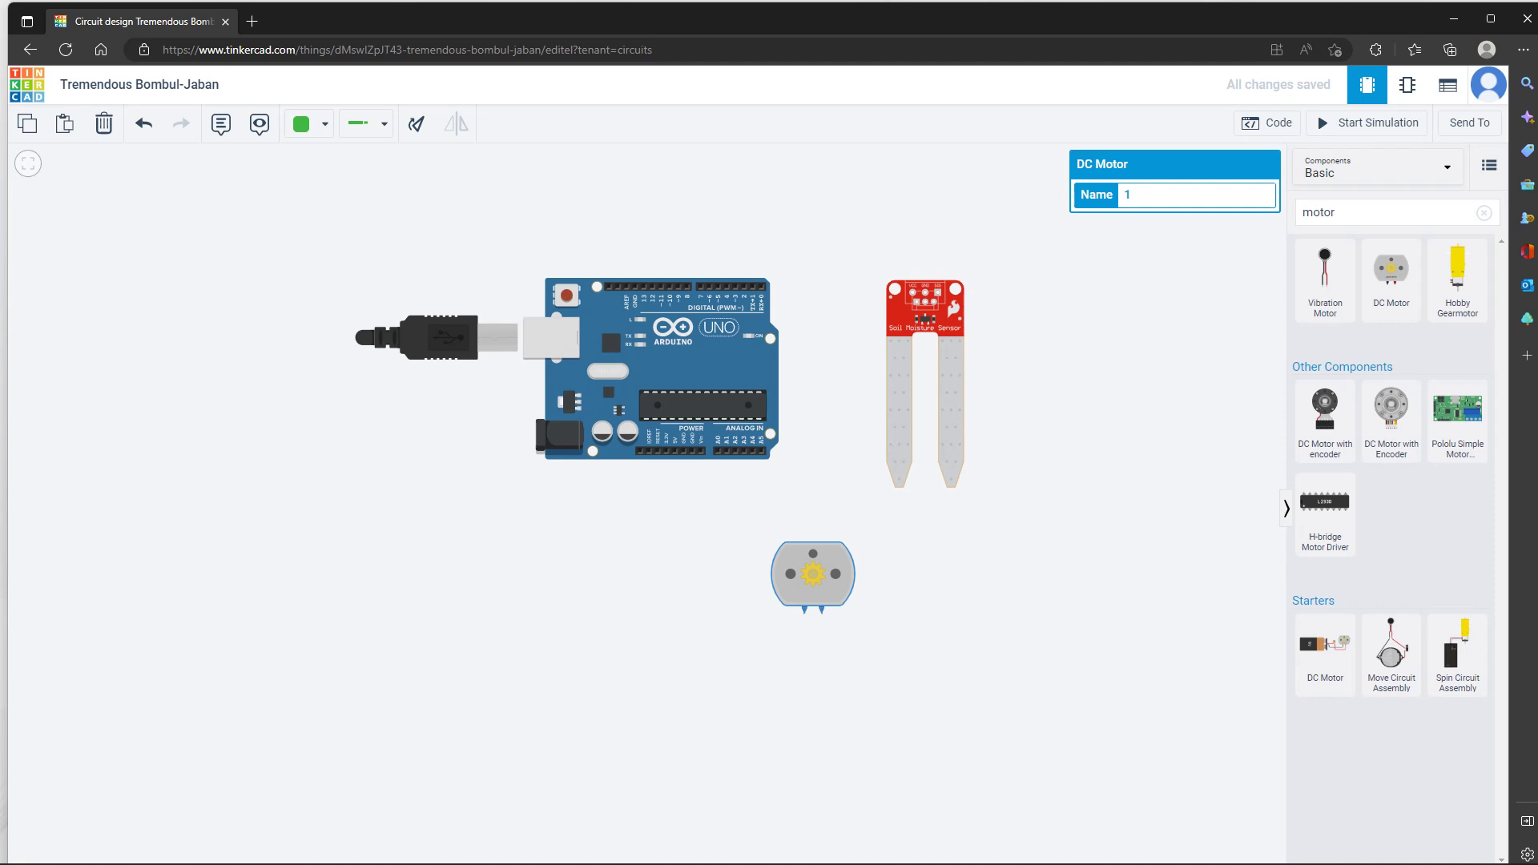
pyautogui.press('Escape')
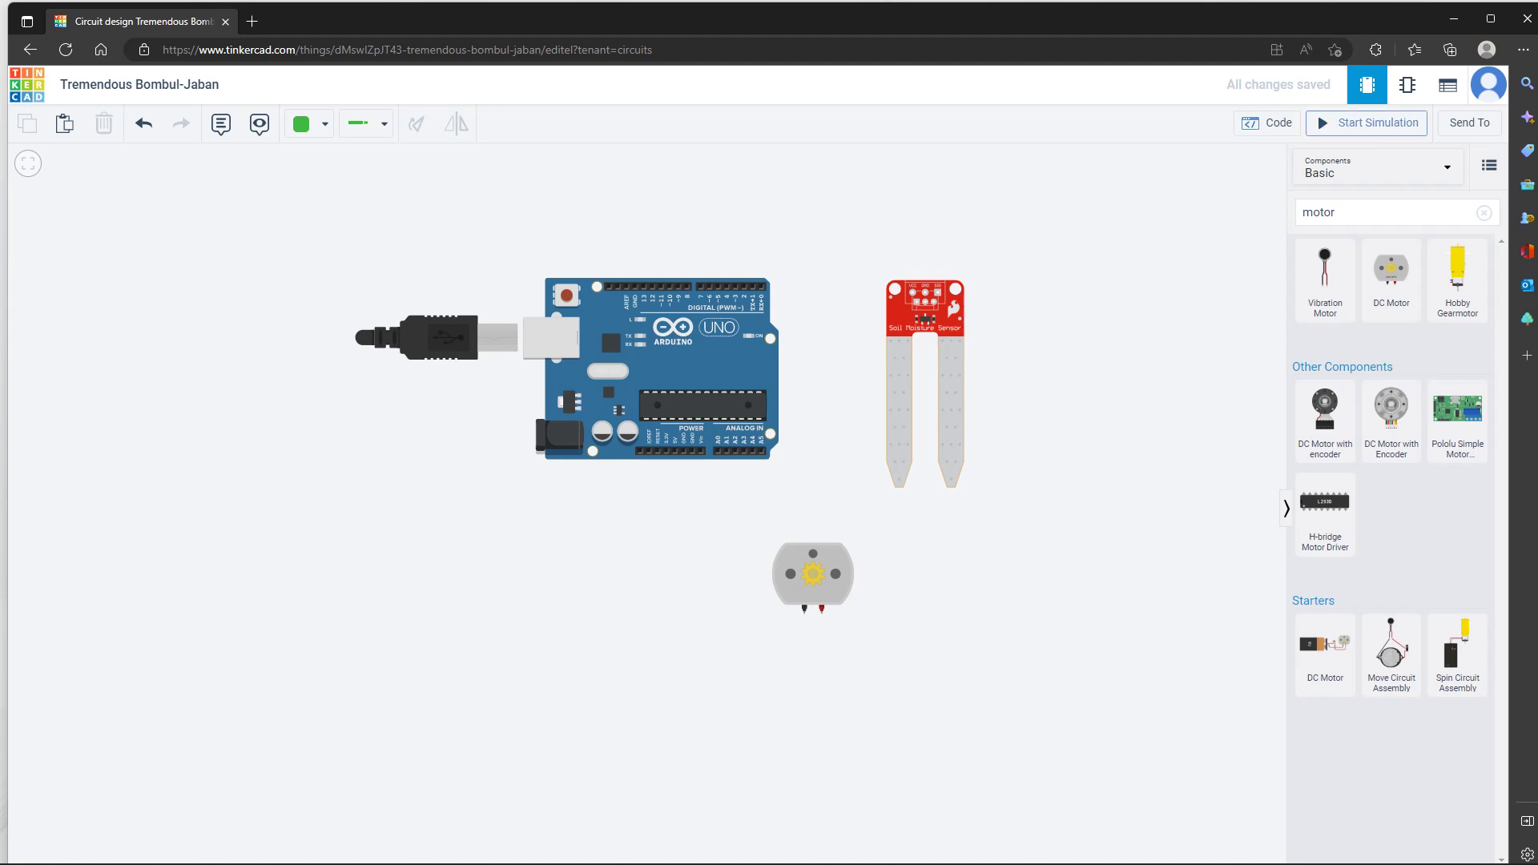
# Search the components for "power supply" and place a Power Supply below the Arduino, just left of the DC motor
pyautogui.click(1334, 212)
pyautogui.press('BackSpace')
pyautogui.press('BackSpace')
pyautogui.press('BackSpace')
pyautogui.press('BackSpace')
pyautogui.press('BackSpace')
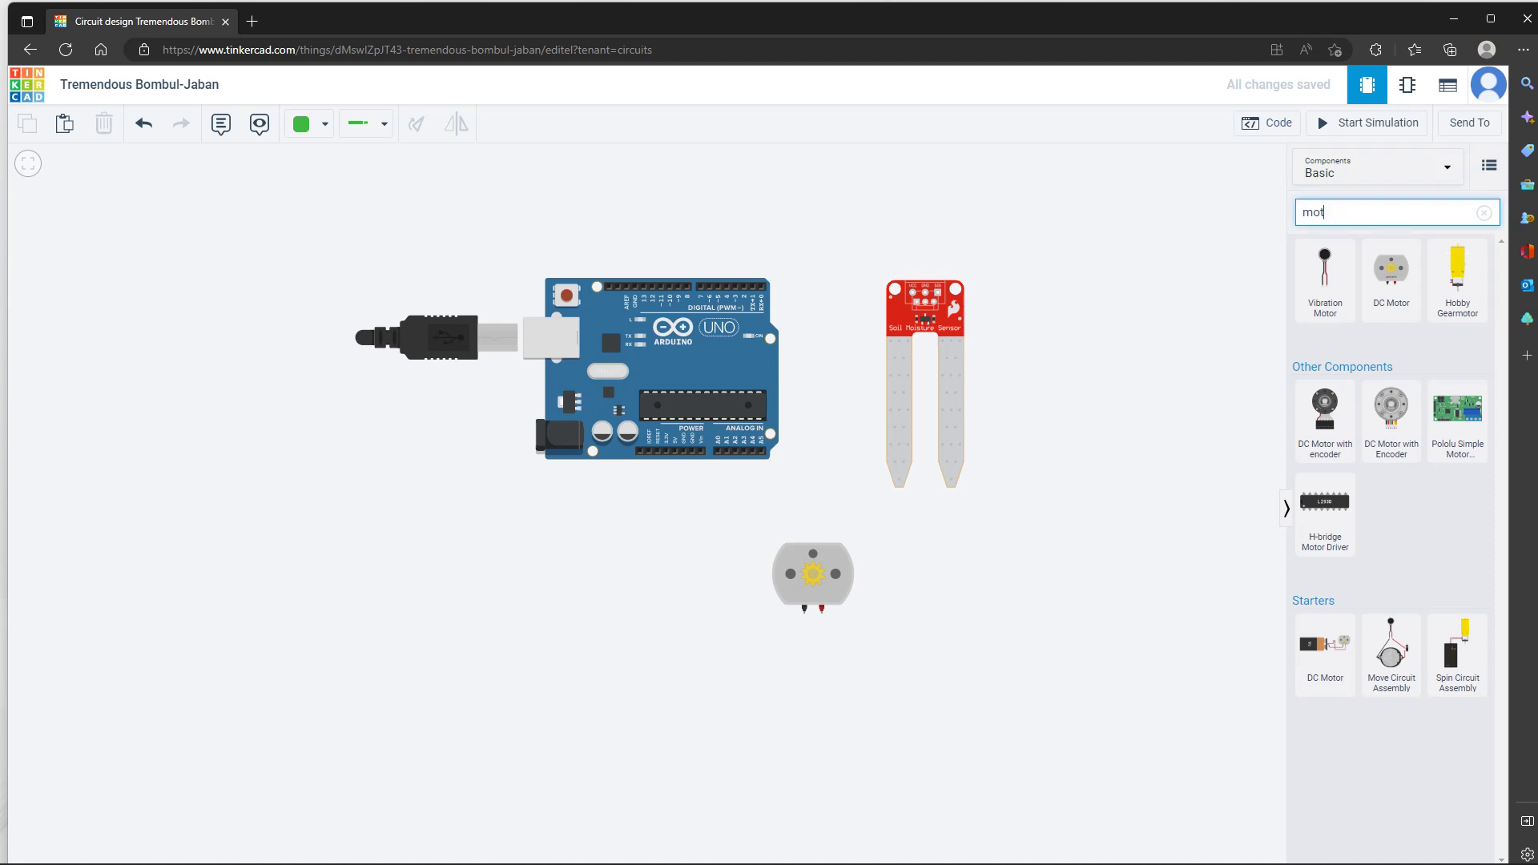
pyautogui.write('power')
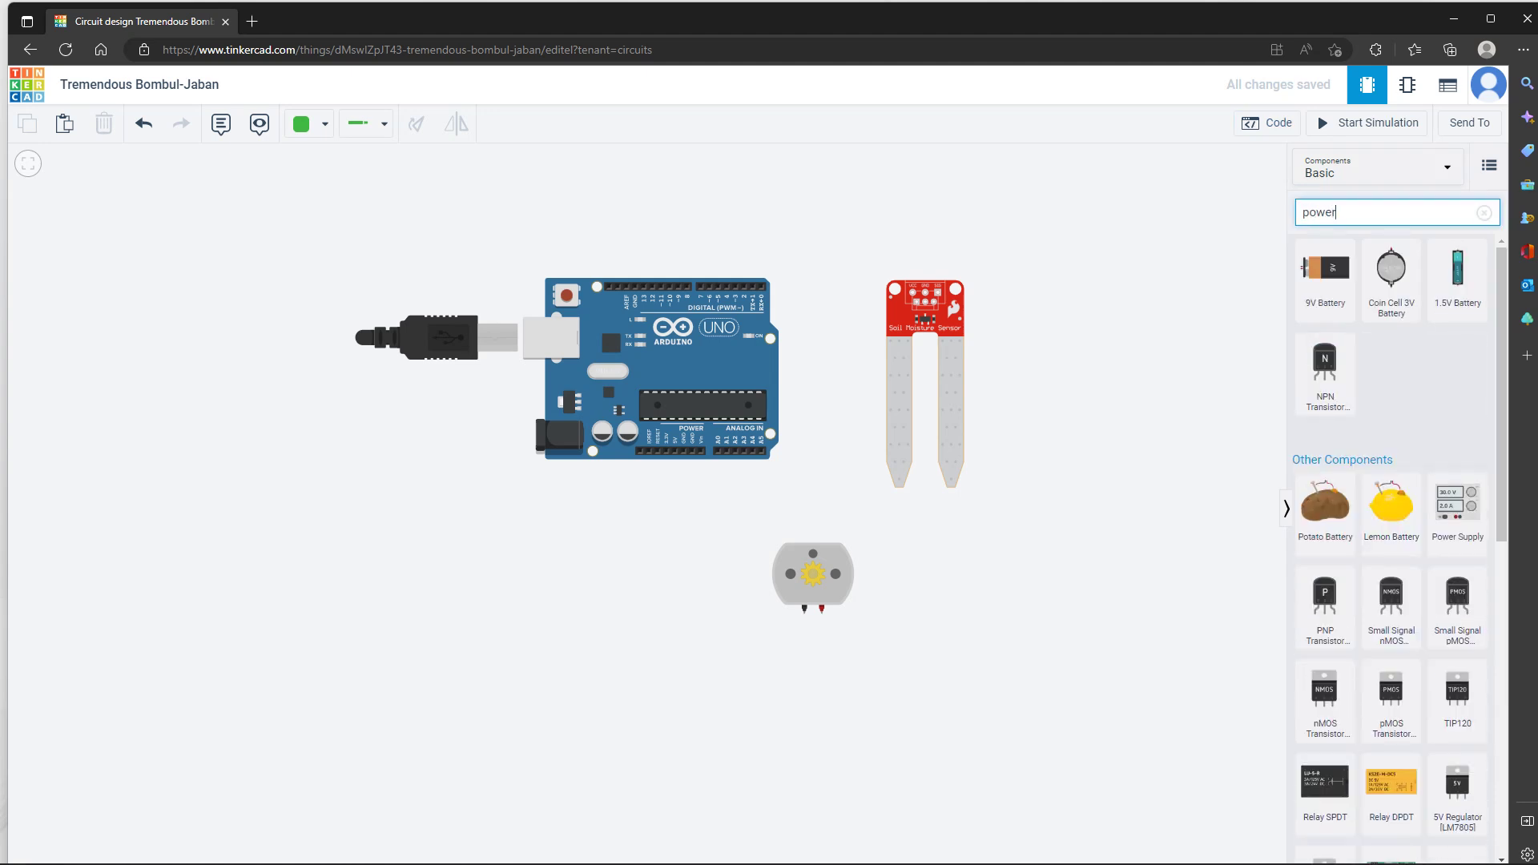
pyautogui.press('Down')
pyautogui.press('Down')
pyautogui.press('Down')
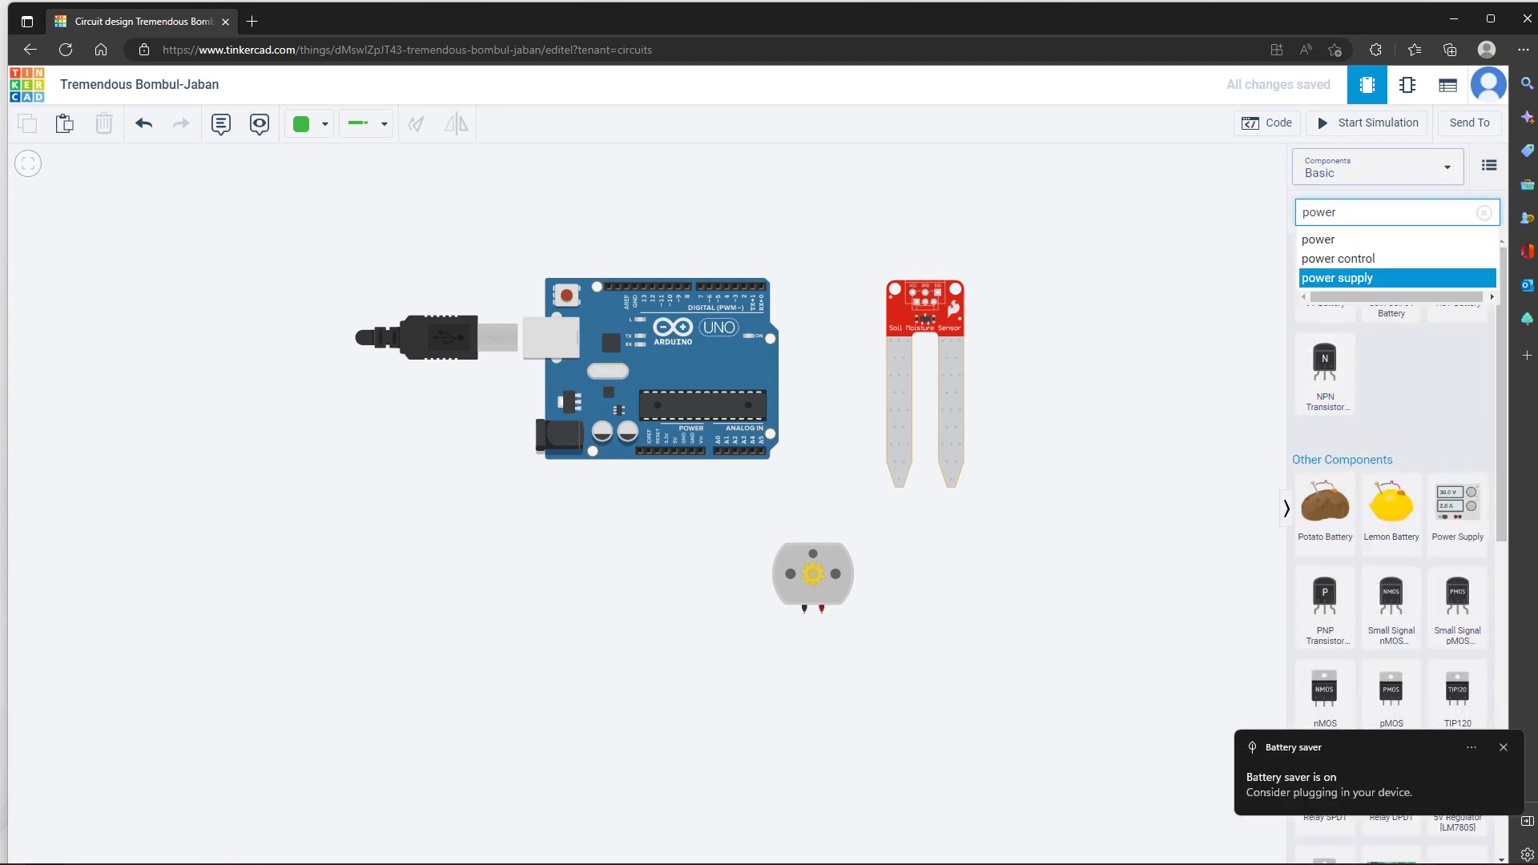
pyautogui.press('Return')
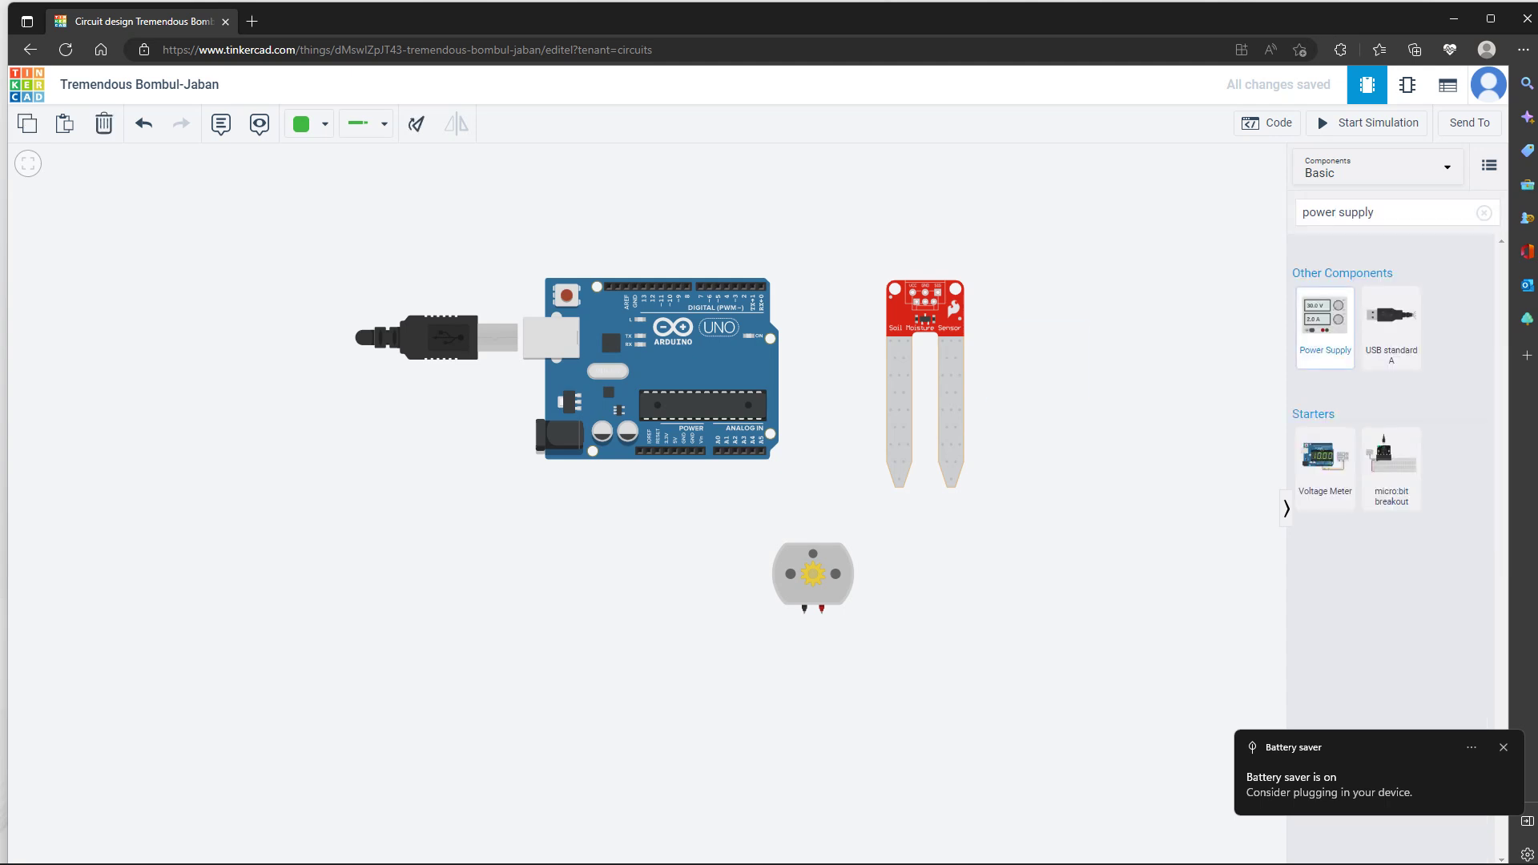
pyautogui.moveTo(1325, 316); pyautogui.dragTo(678, 572)
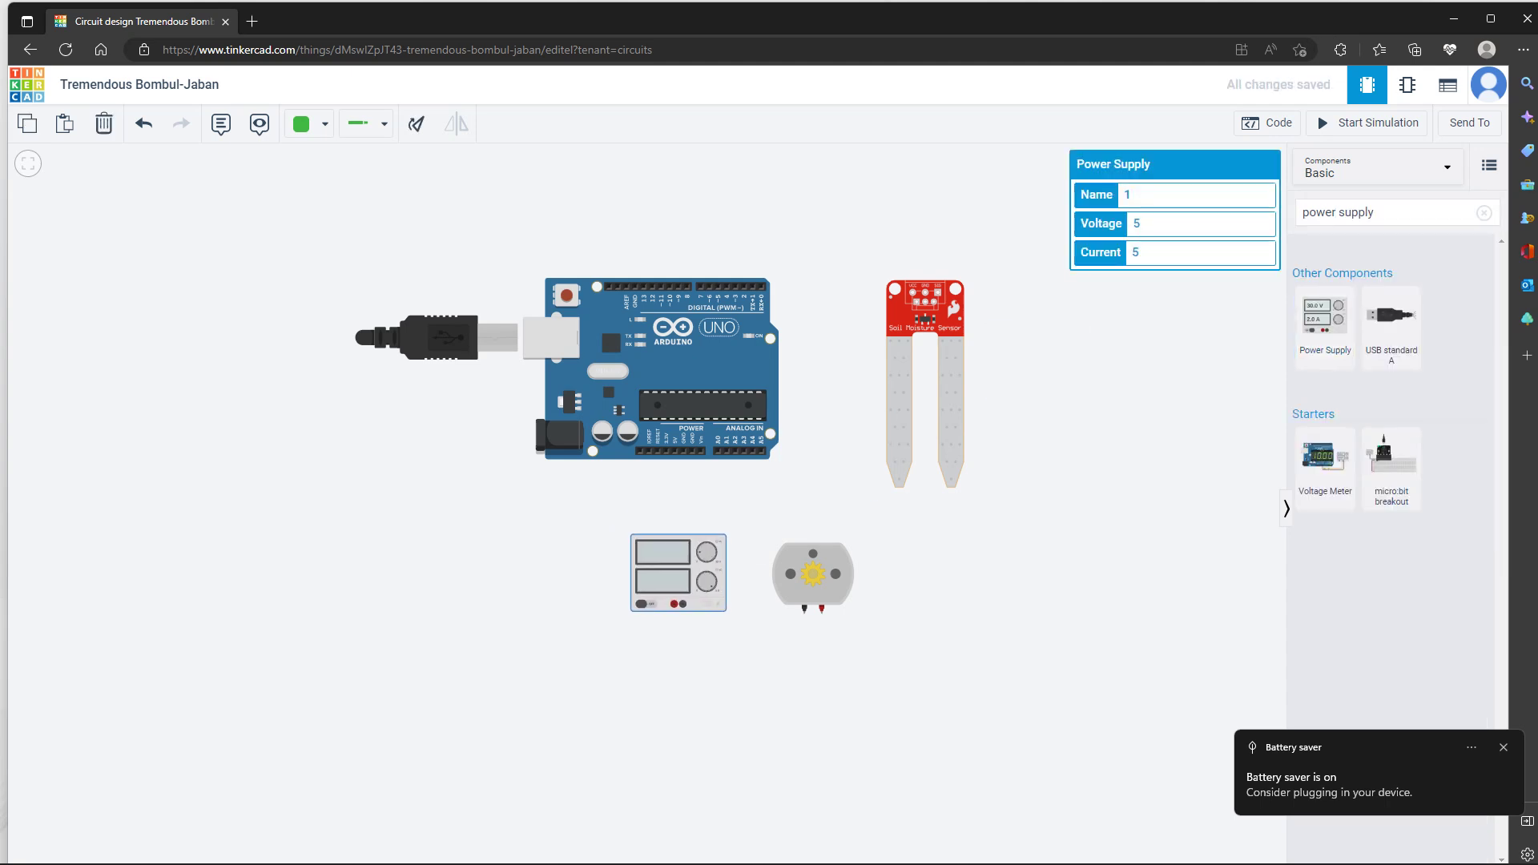
pyautogui.press('Escape')
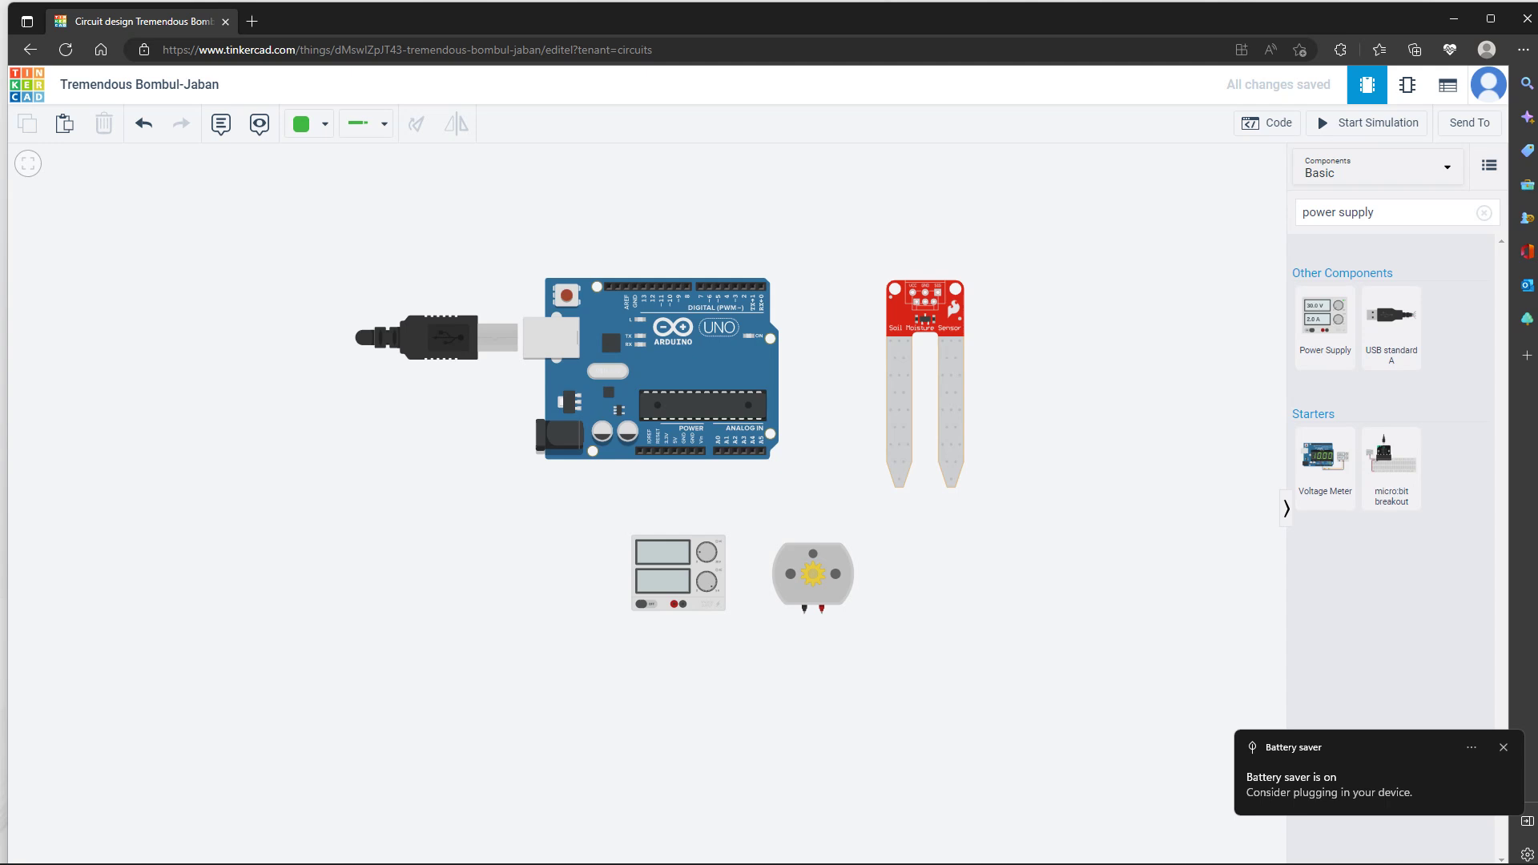
pyautogui.click(1384, 212)
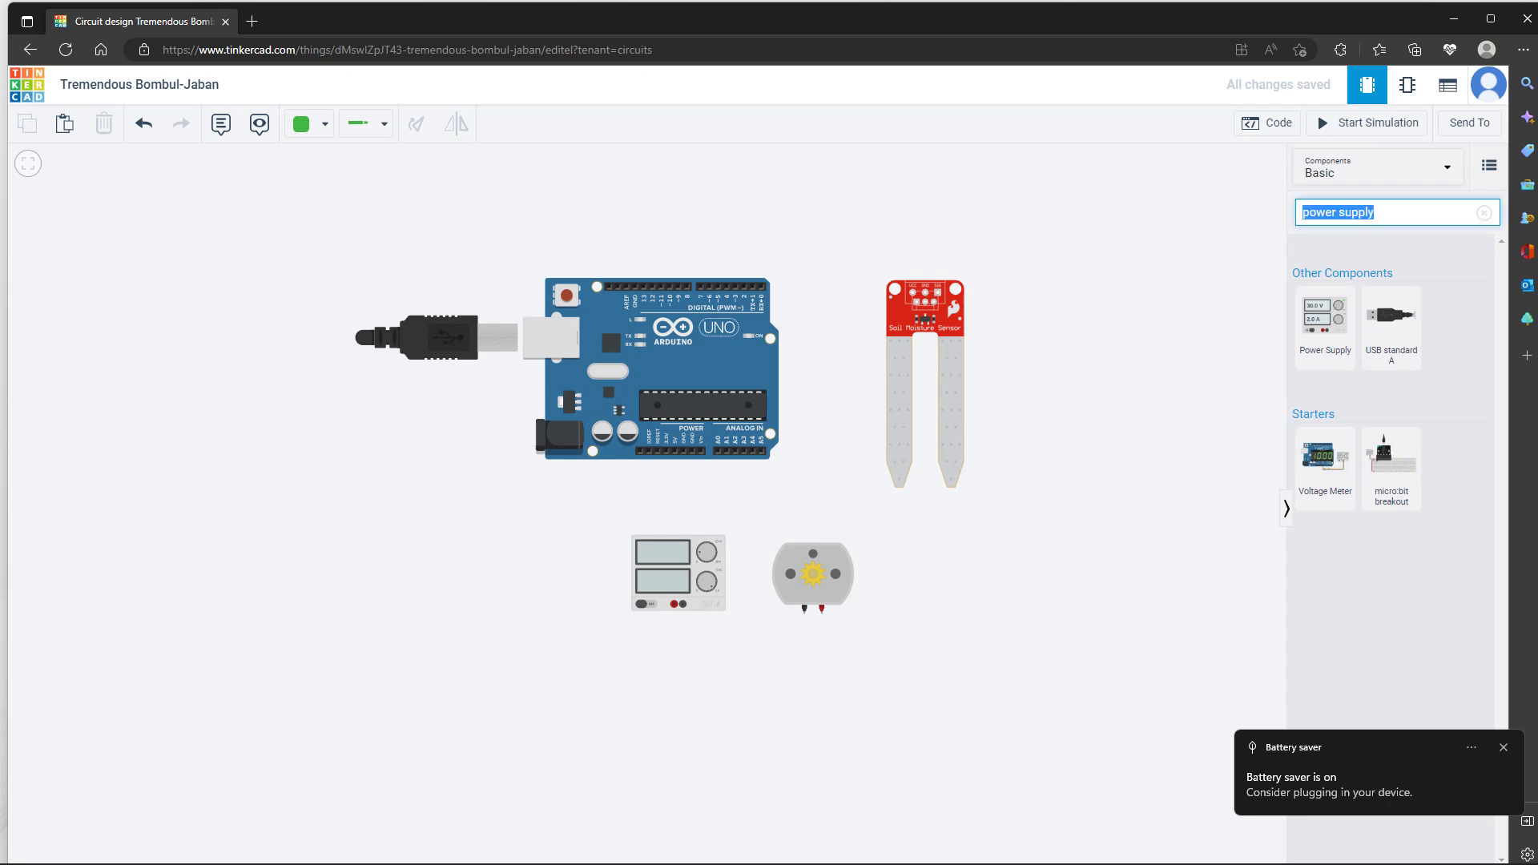
pyautogui.click(1266, 123)
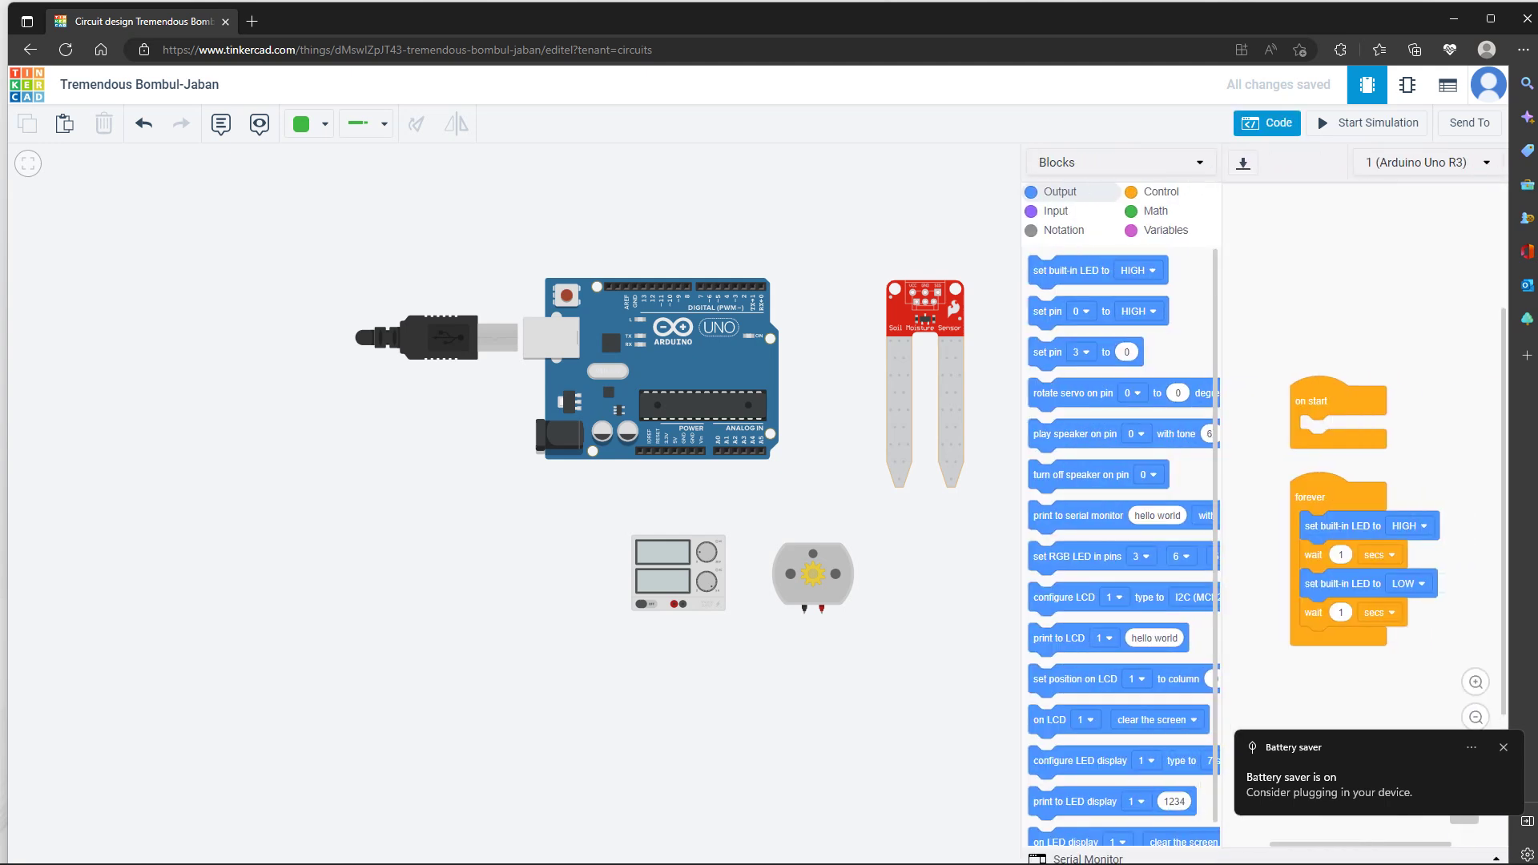
pyautogui.click(1267, 124)
# Search the components for "relay" and place a Relay SPDT to the left of the power supply
pyautogui.click(1384, 213)
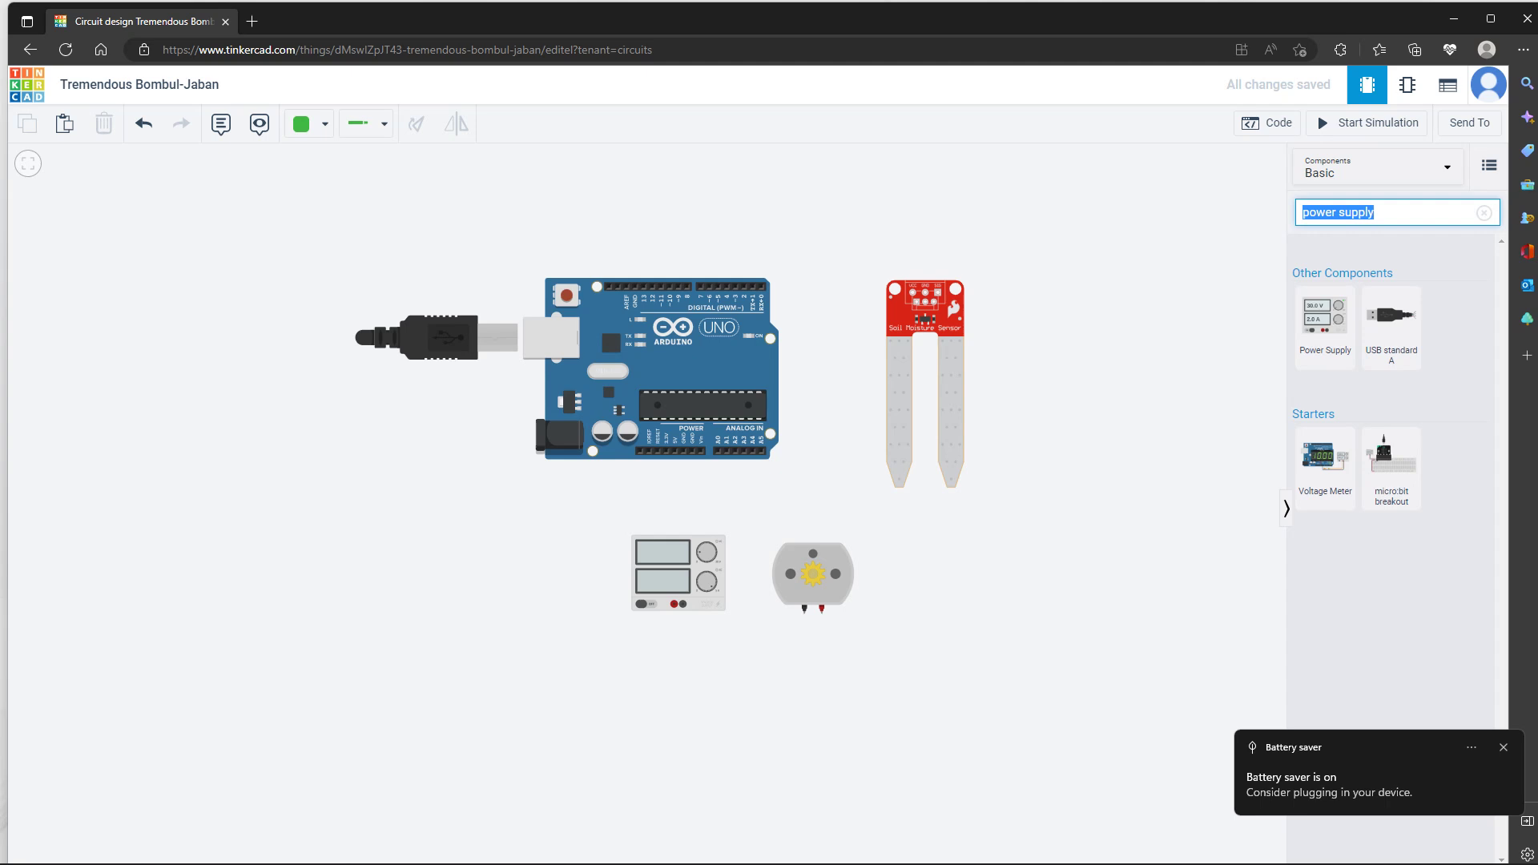
pyautogui.write('relay')
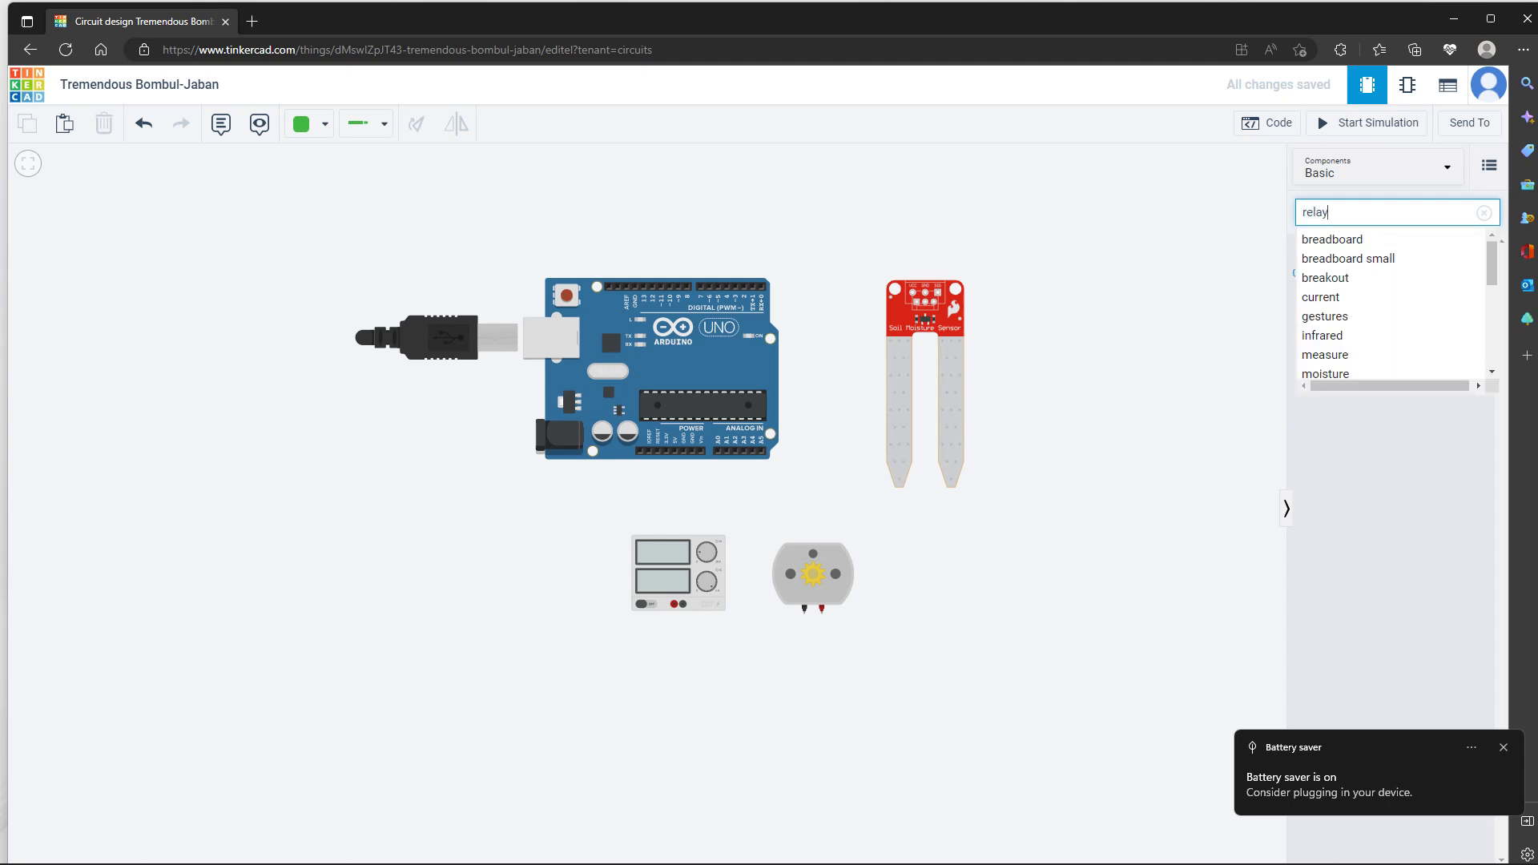
pyautogui.moveTo(1325, 321); pyautogui.dragTo(585, 563)
pyautogui.click(584, 564)
pyautogui.click(560, 640)
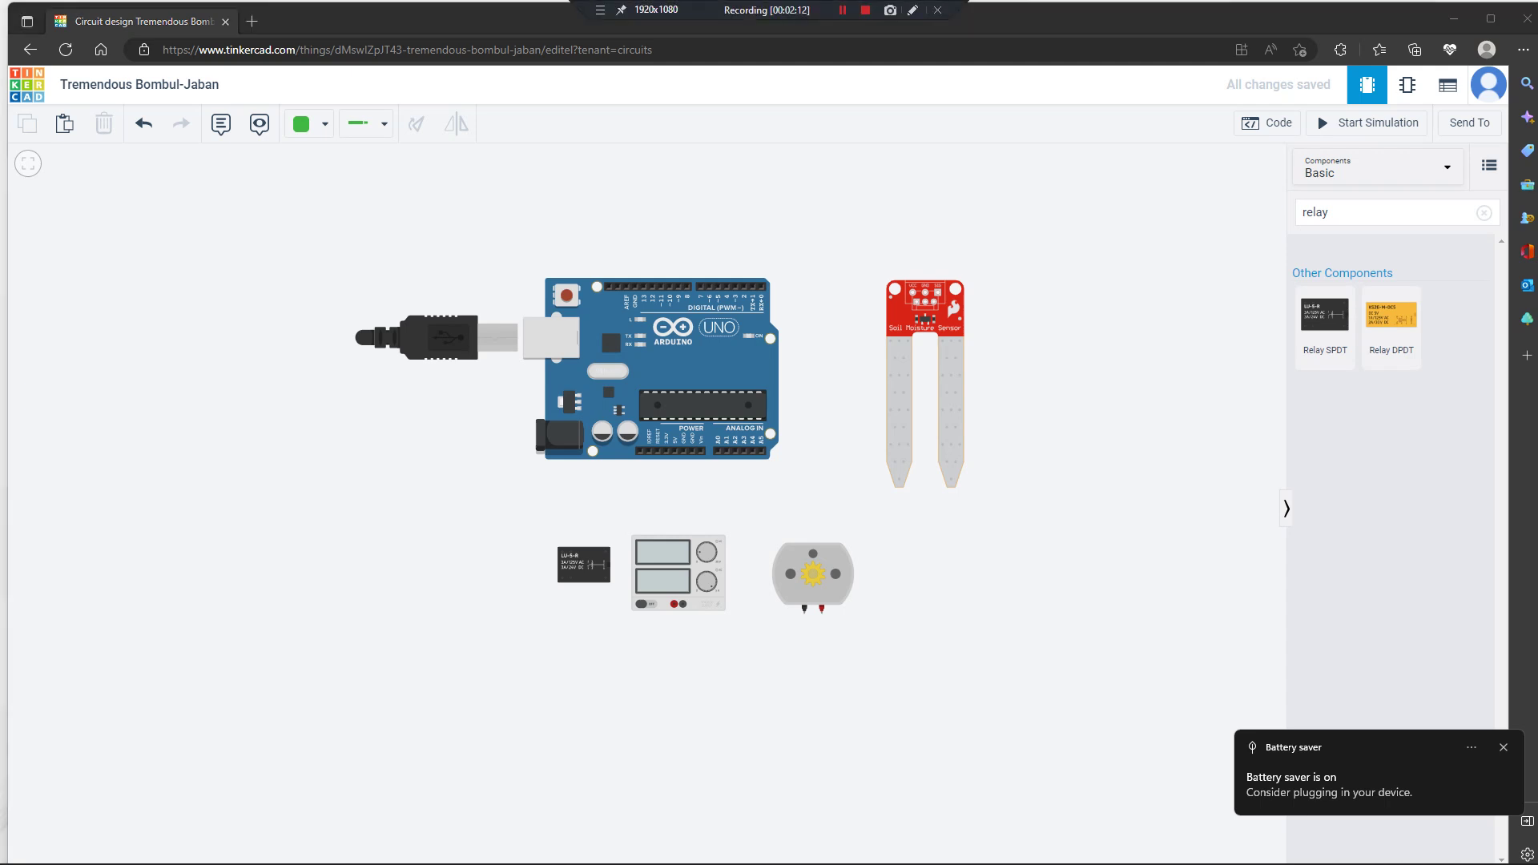
pyautogui.click(841, 10)
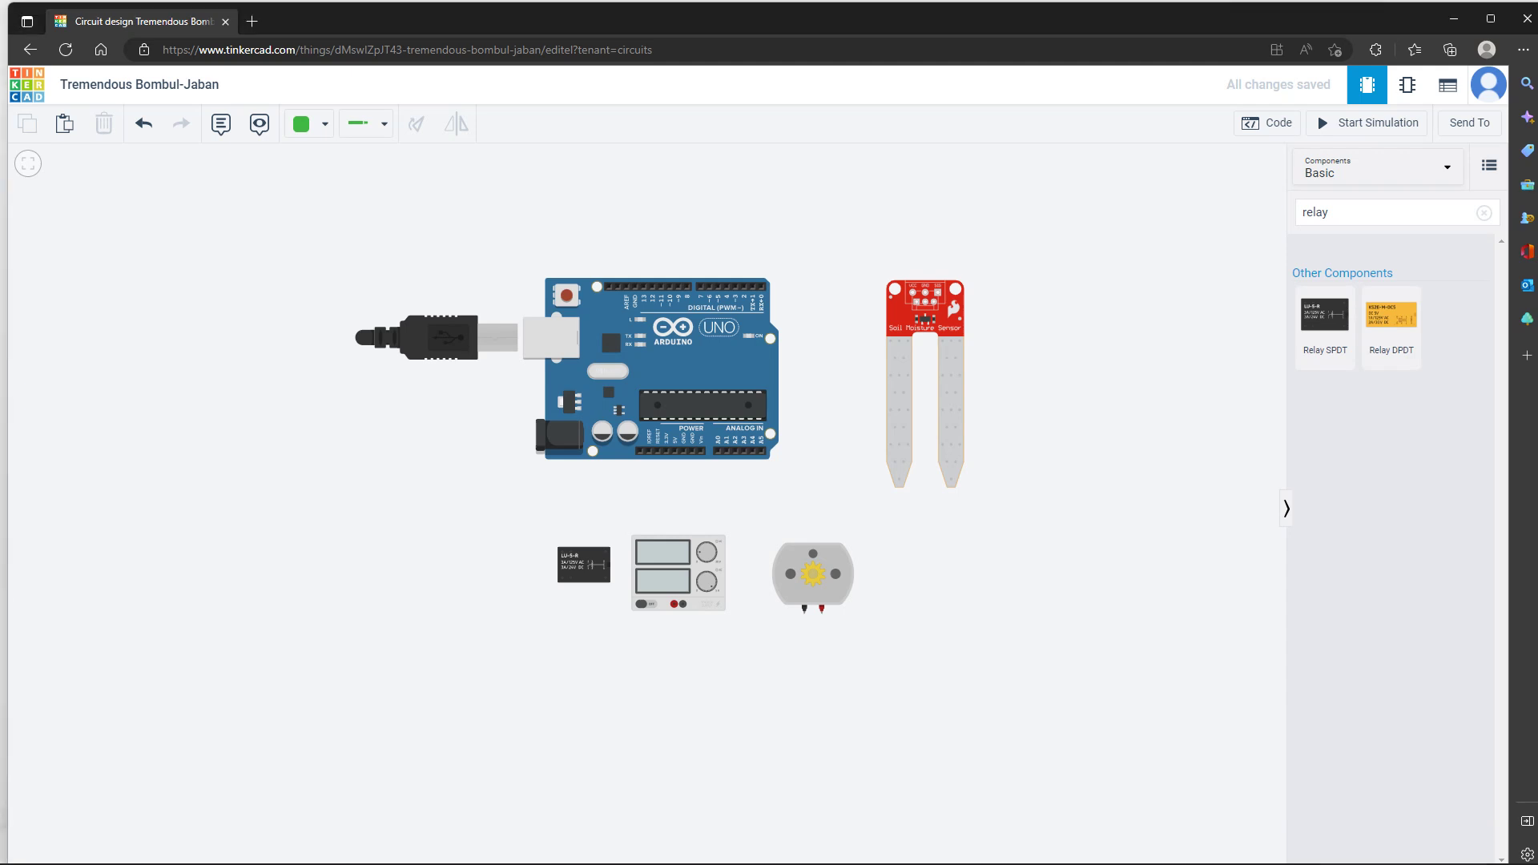
pyautogui.click(842, 9)
# Wire the soil moisture sensor's VCC pin to the Arduino's 5V pin, routing it with right-angle bends between the parts and below the board
pyautogui.scroll(5, 854, 245)
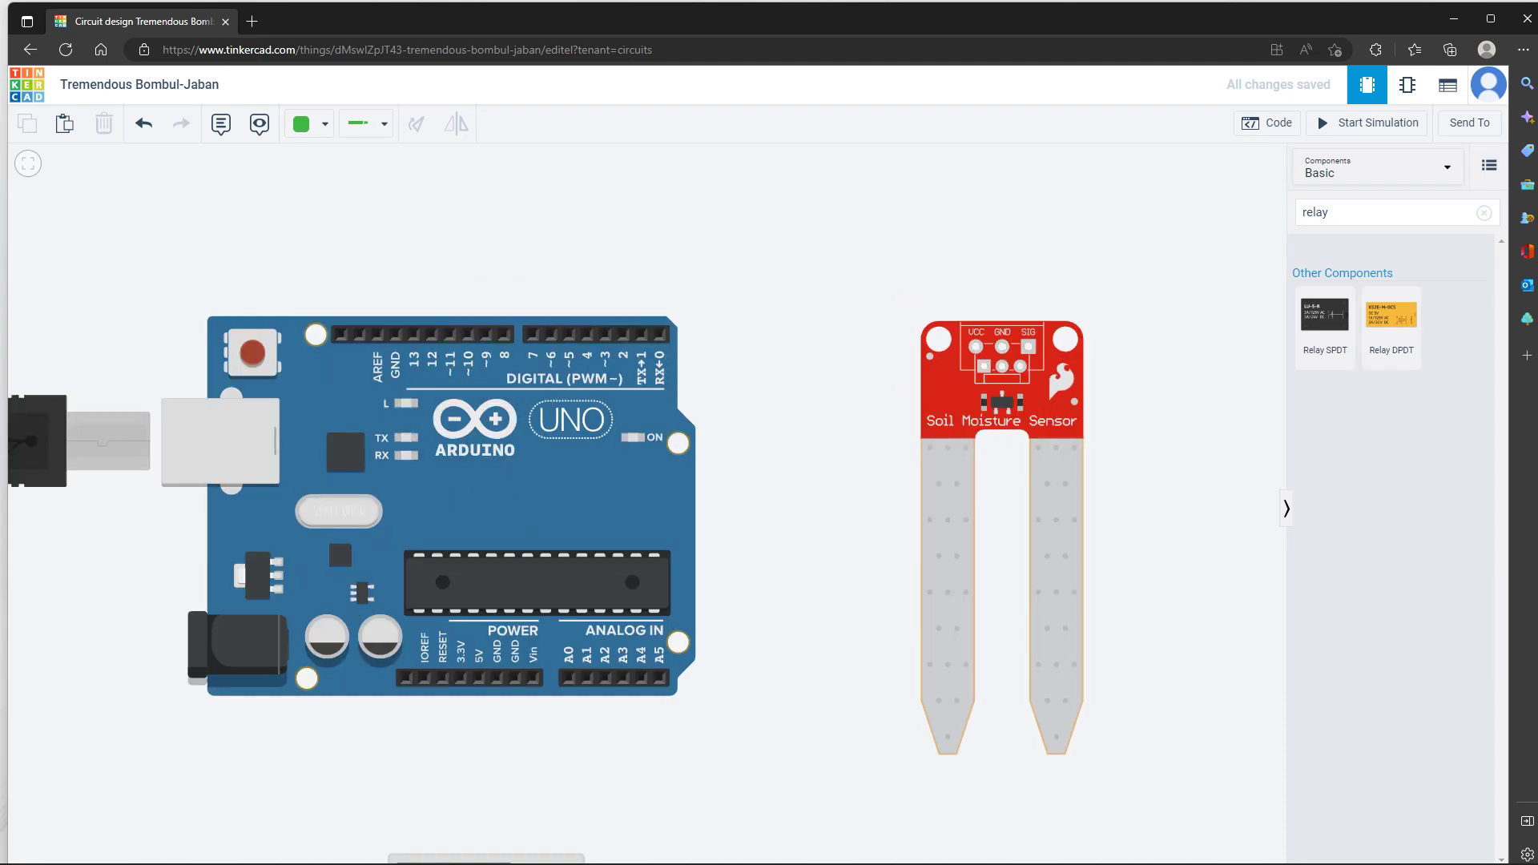
pyautogui.scroll(-4, 855, 244)
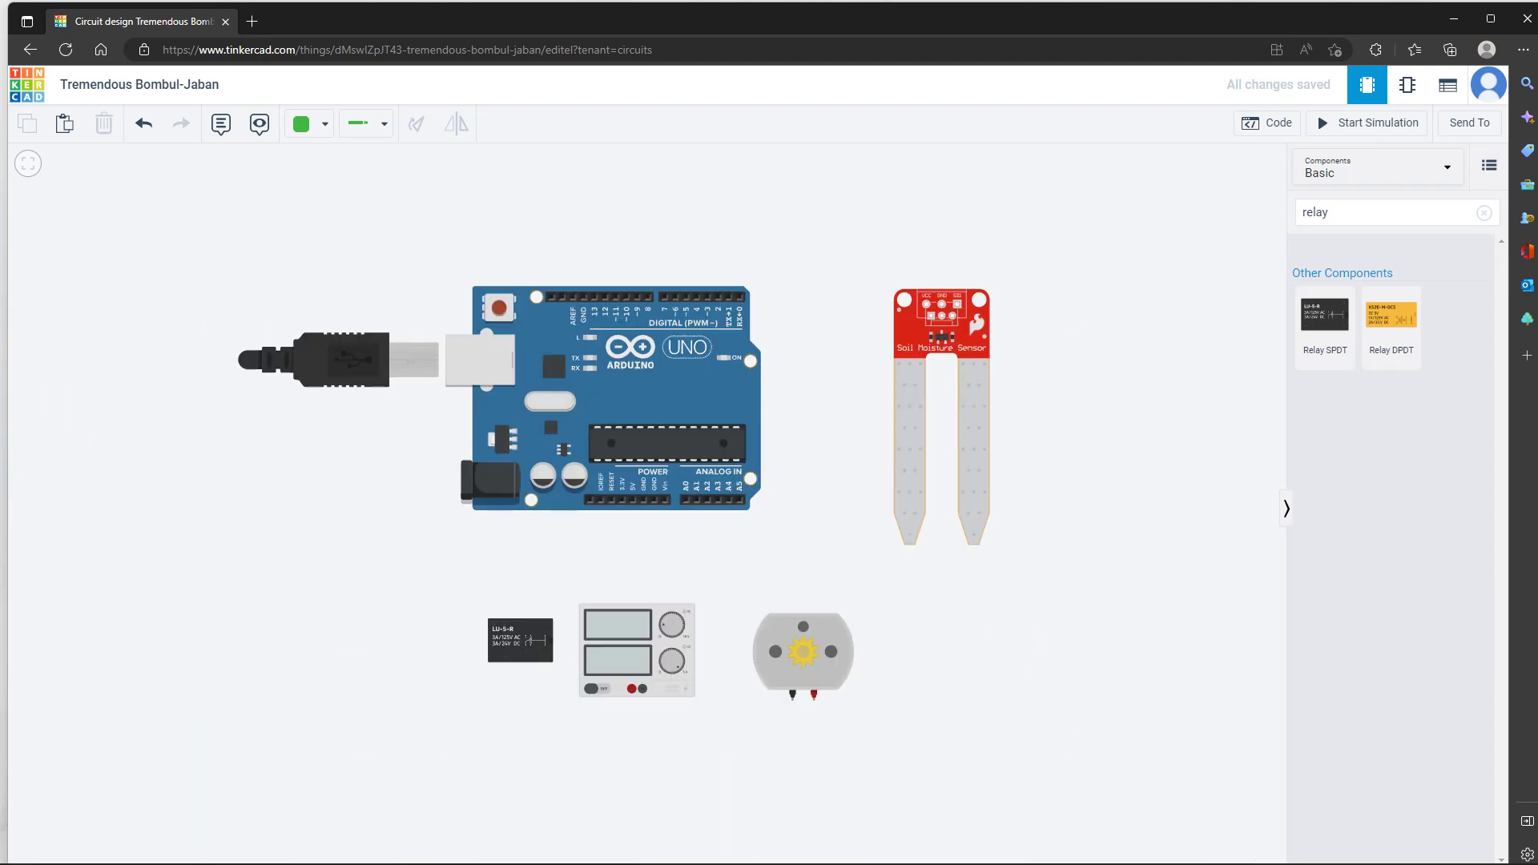
pyautogui.scroll(5, 856, 240)
pyautogui.scroll(-3, 857, 240)
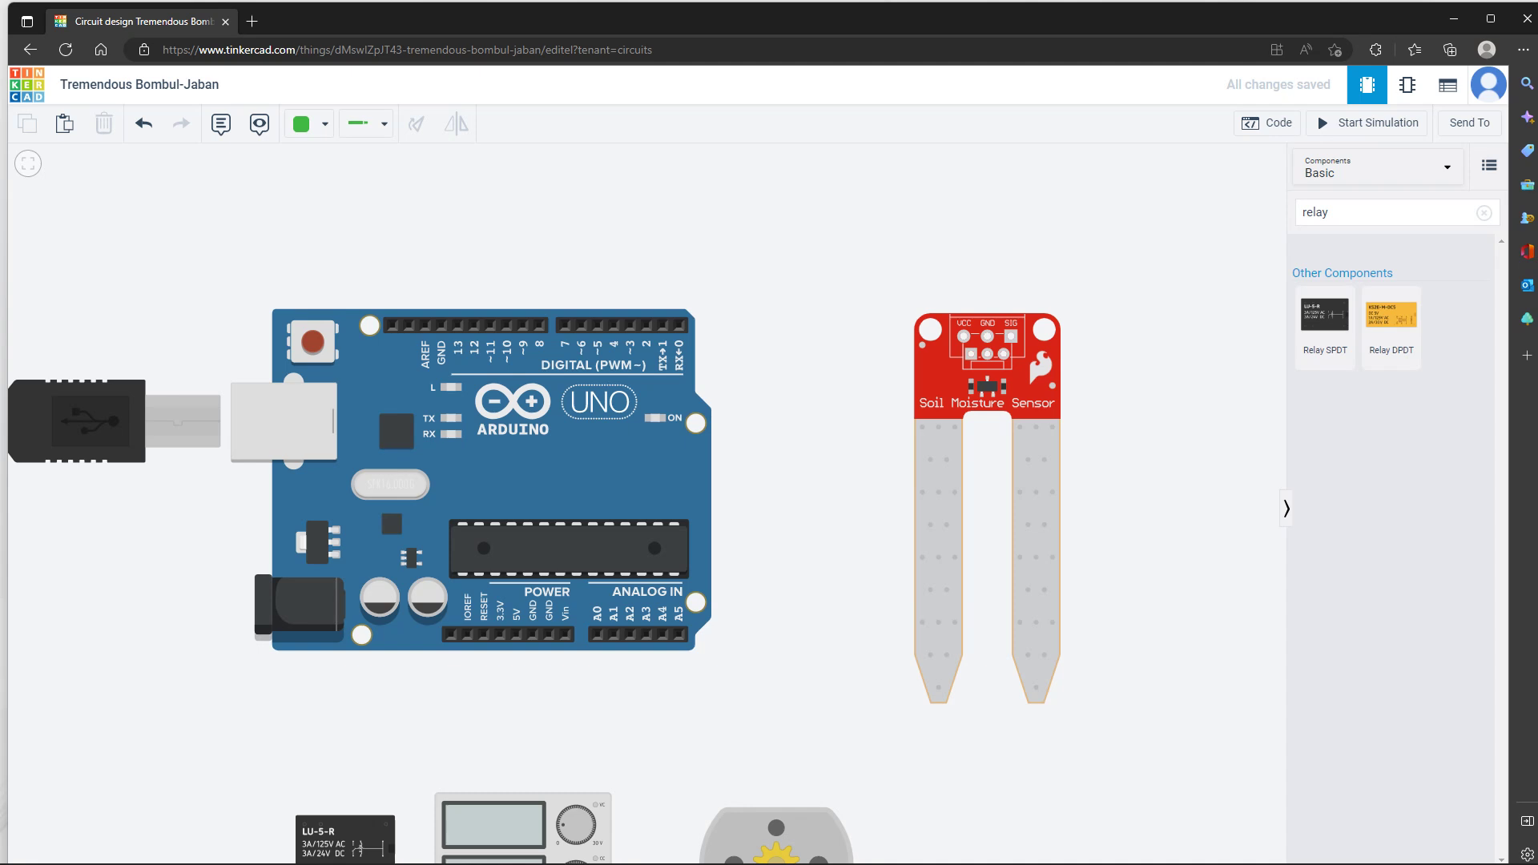
pyautogui.click(963, 335)
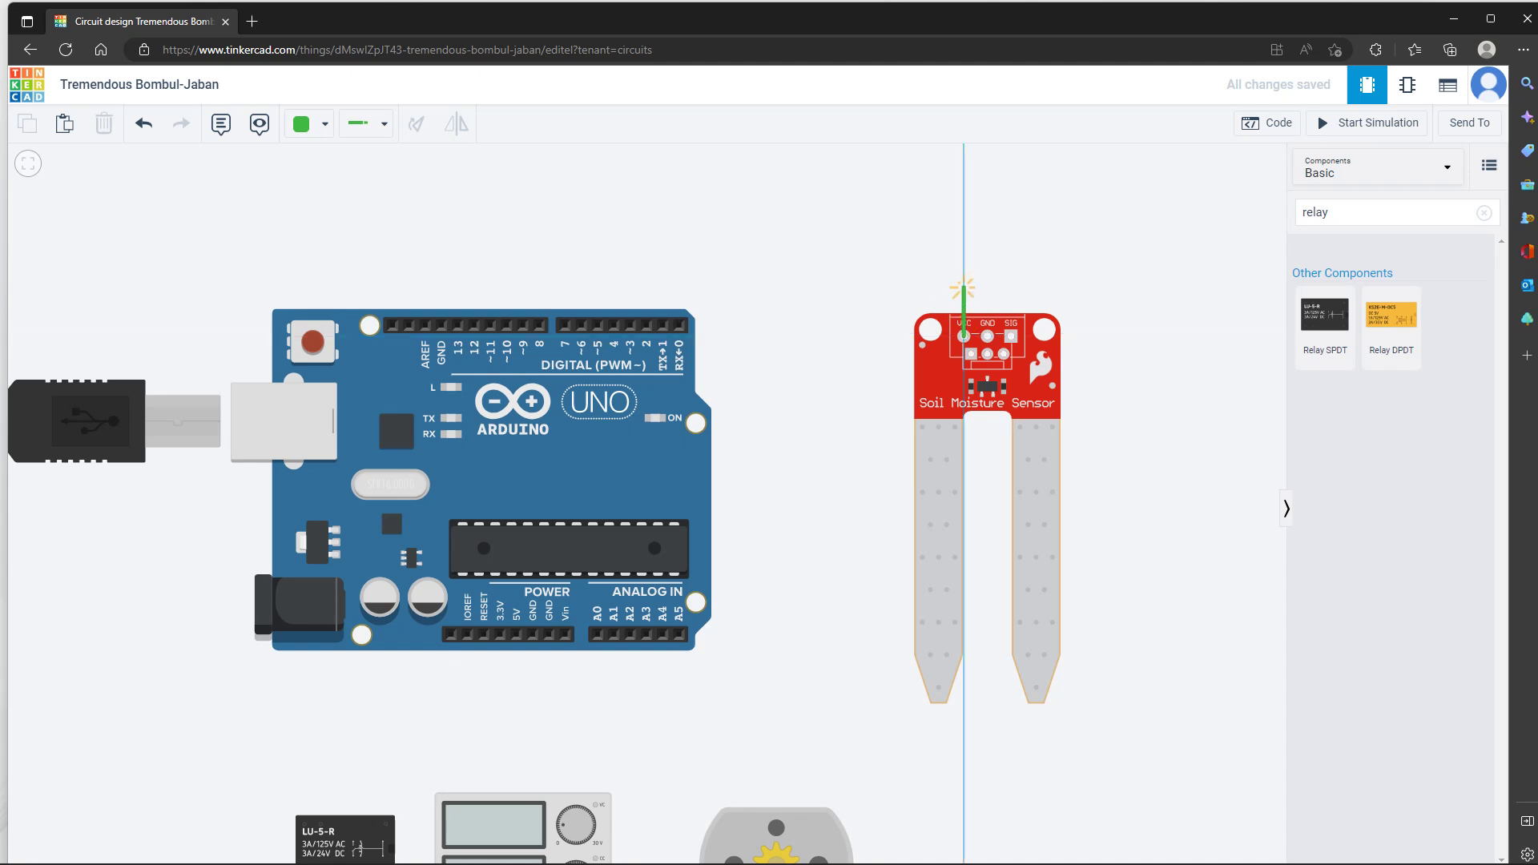
pyautogui.click(964, 287)
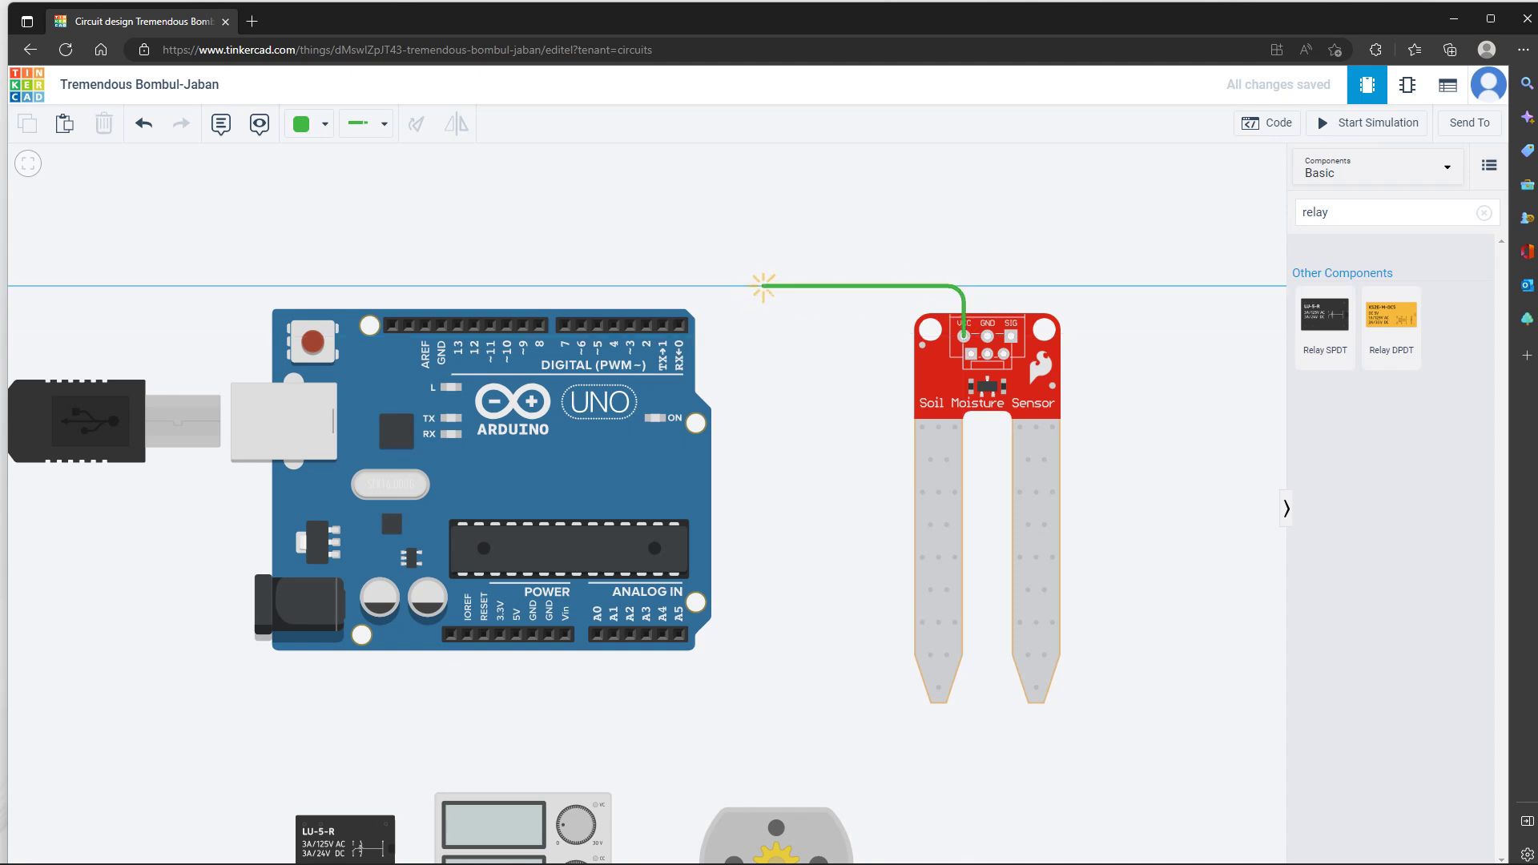
pyautogui.click(772, 287)
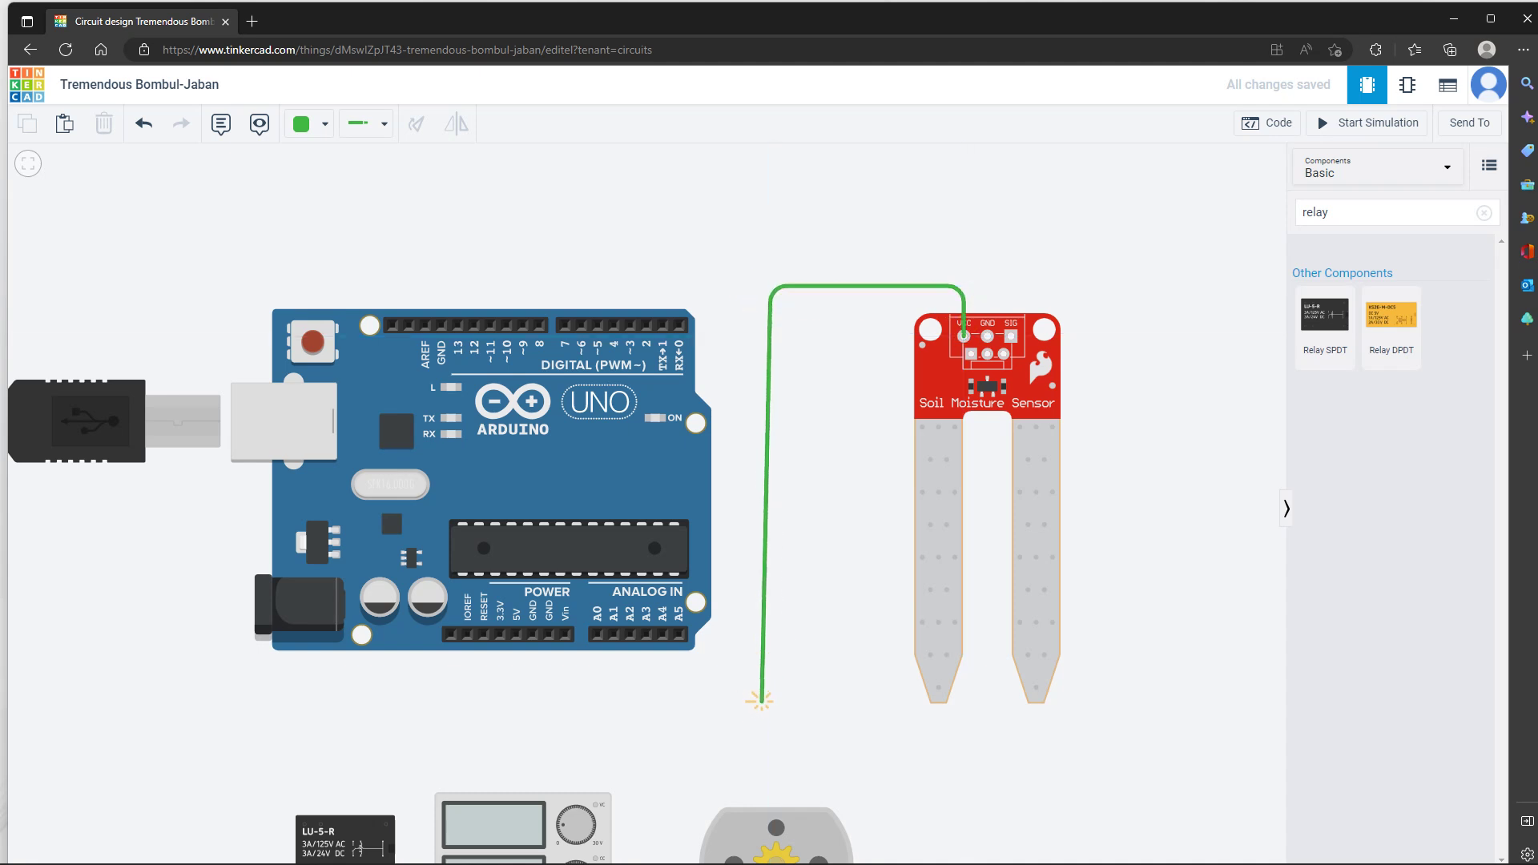
pyautogui.click(771, 697)
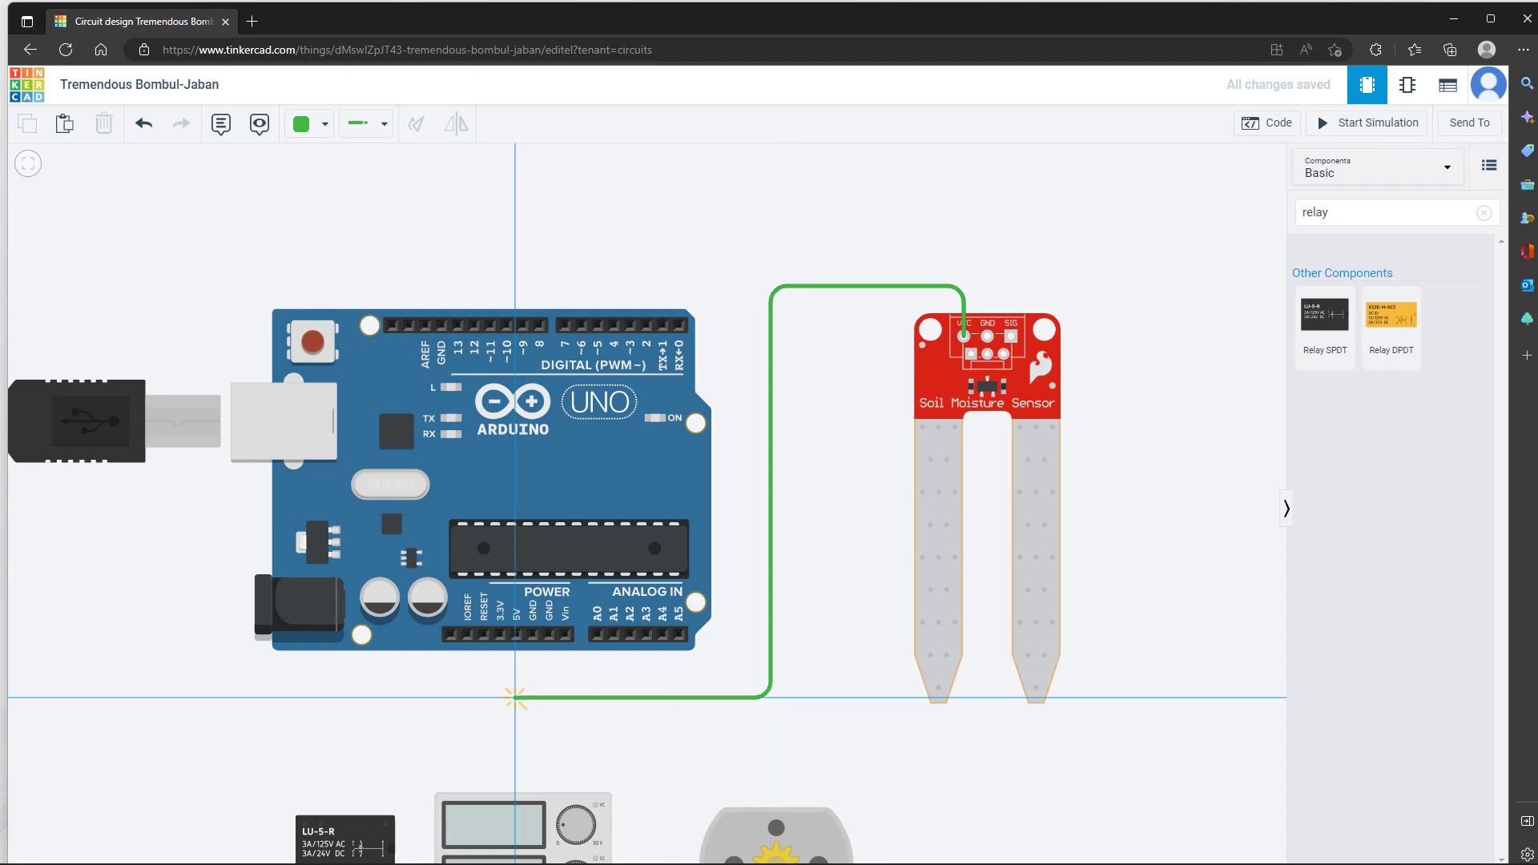
pyautogui.click(515, 697)
pyautogui.click(515, 635)
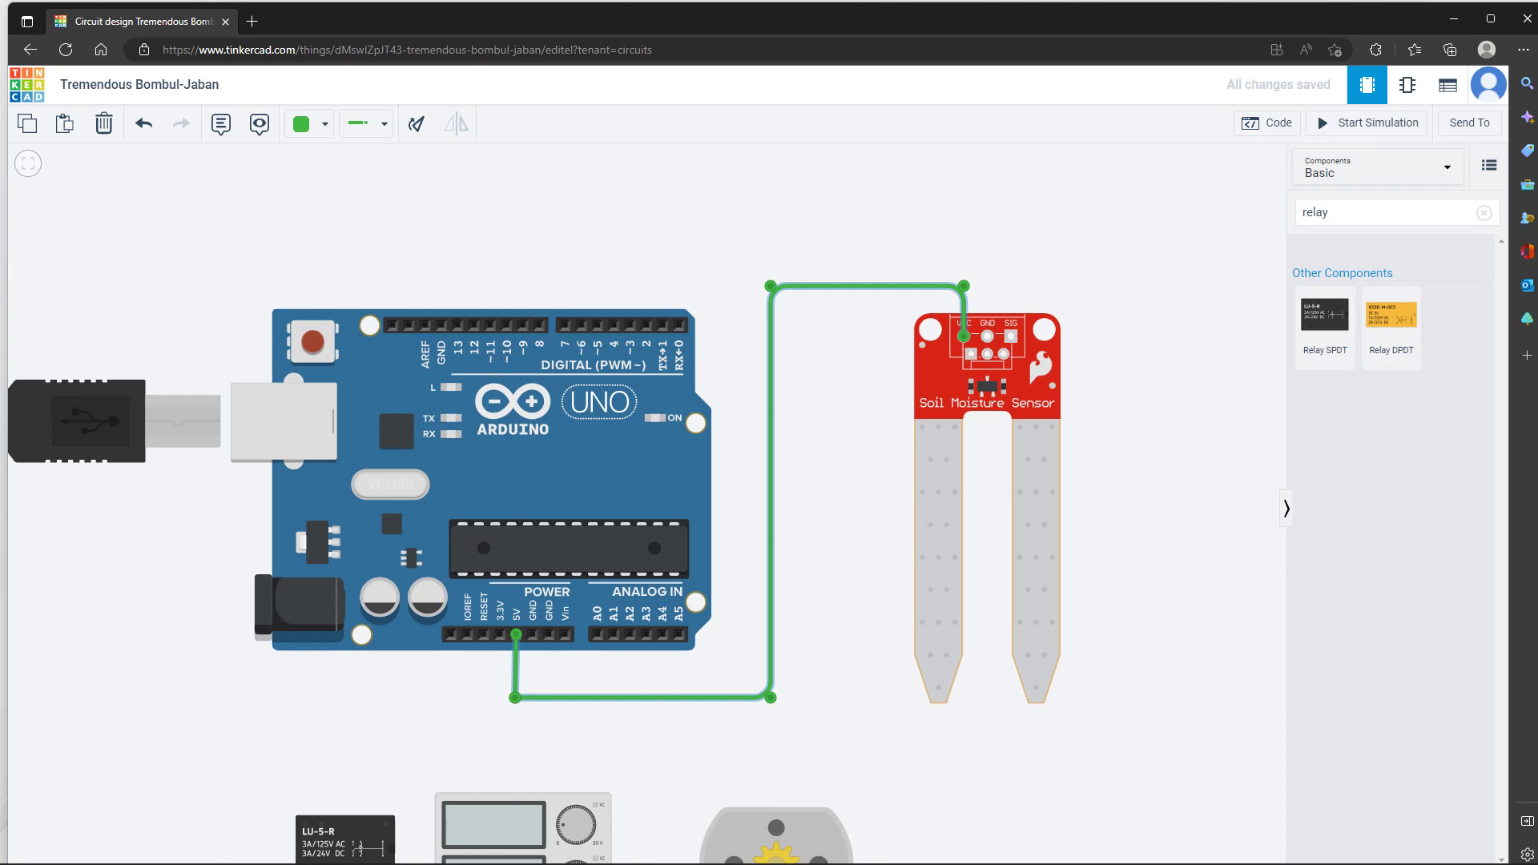
# Change the colour of the wire between the sensor's VCC pin and the Arduino's 5V pin to orange
pyautogui.click(312, 123)
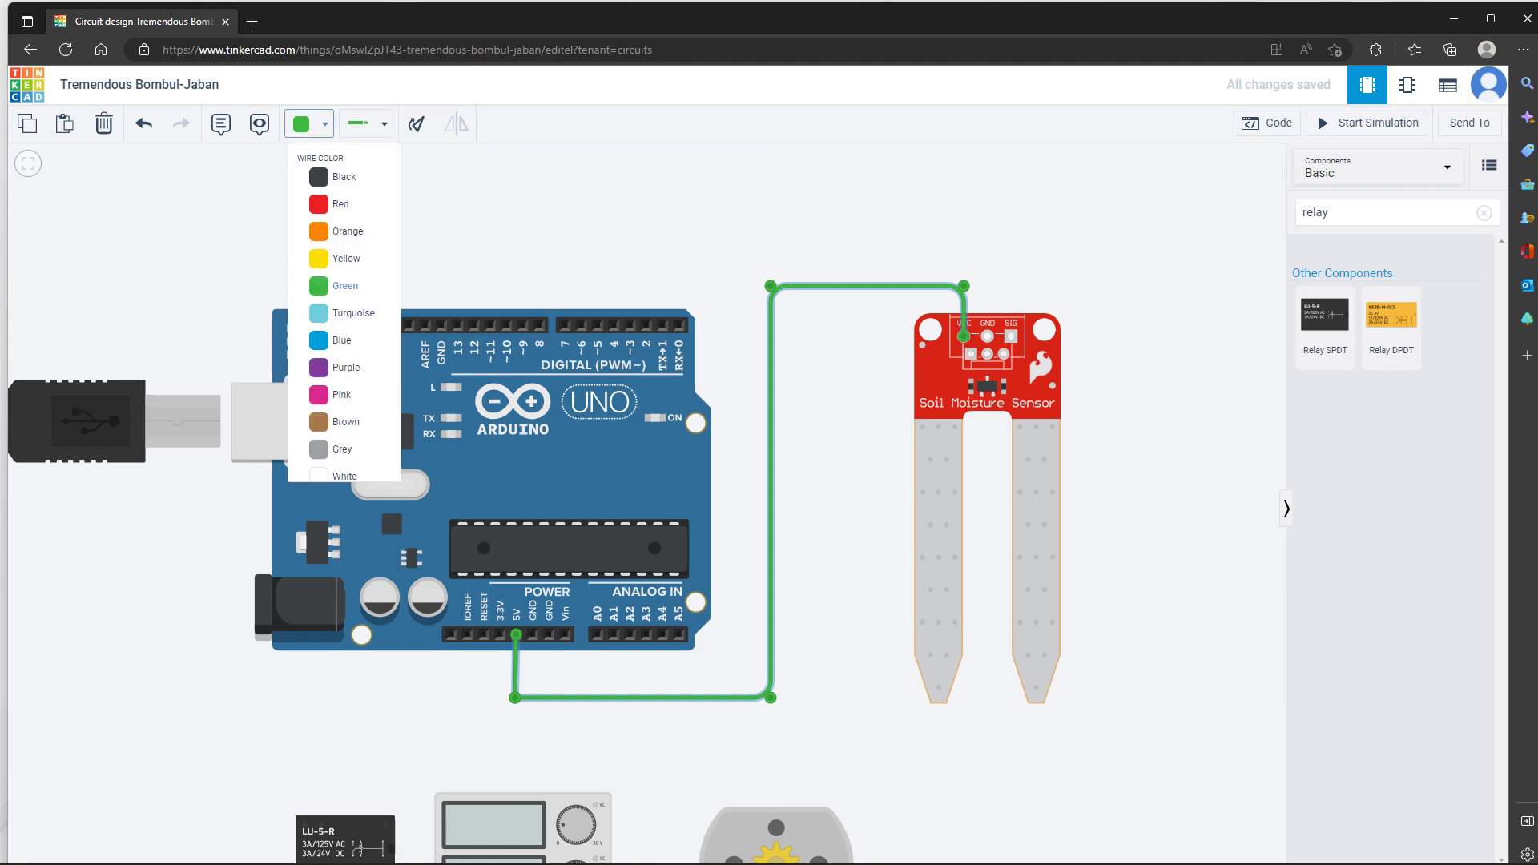
pyautogui.click(344, 231)
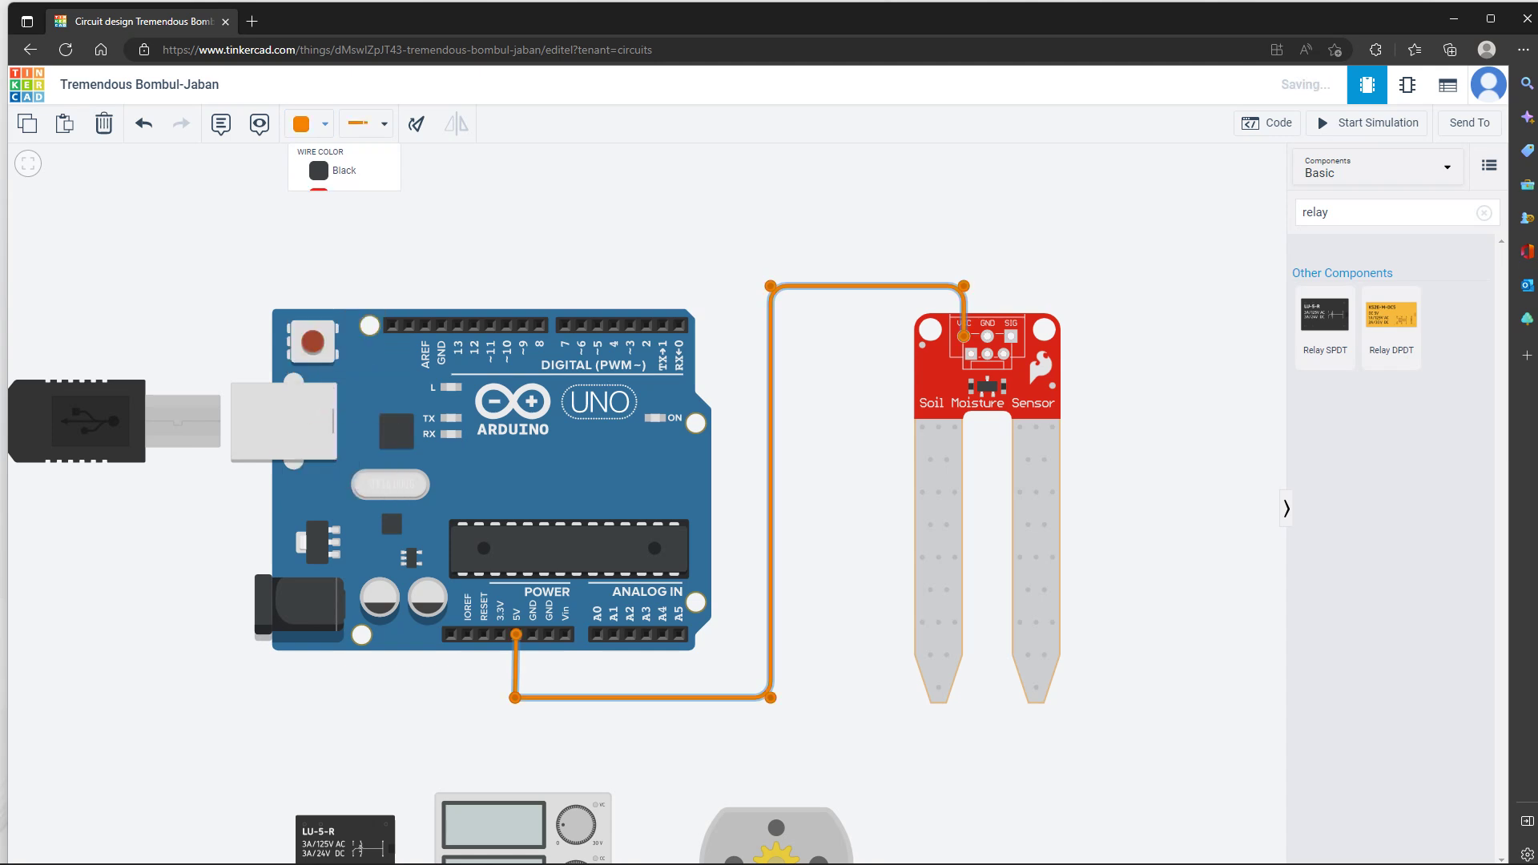
pyautogui.press('Escape')
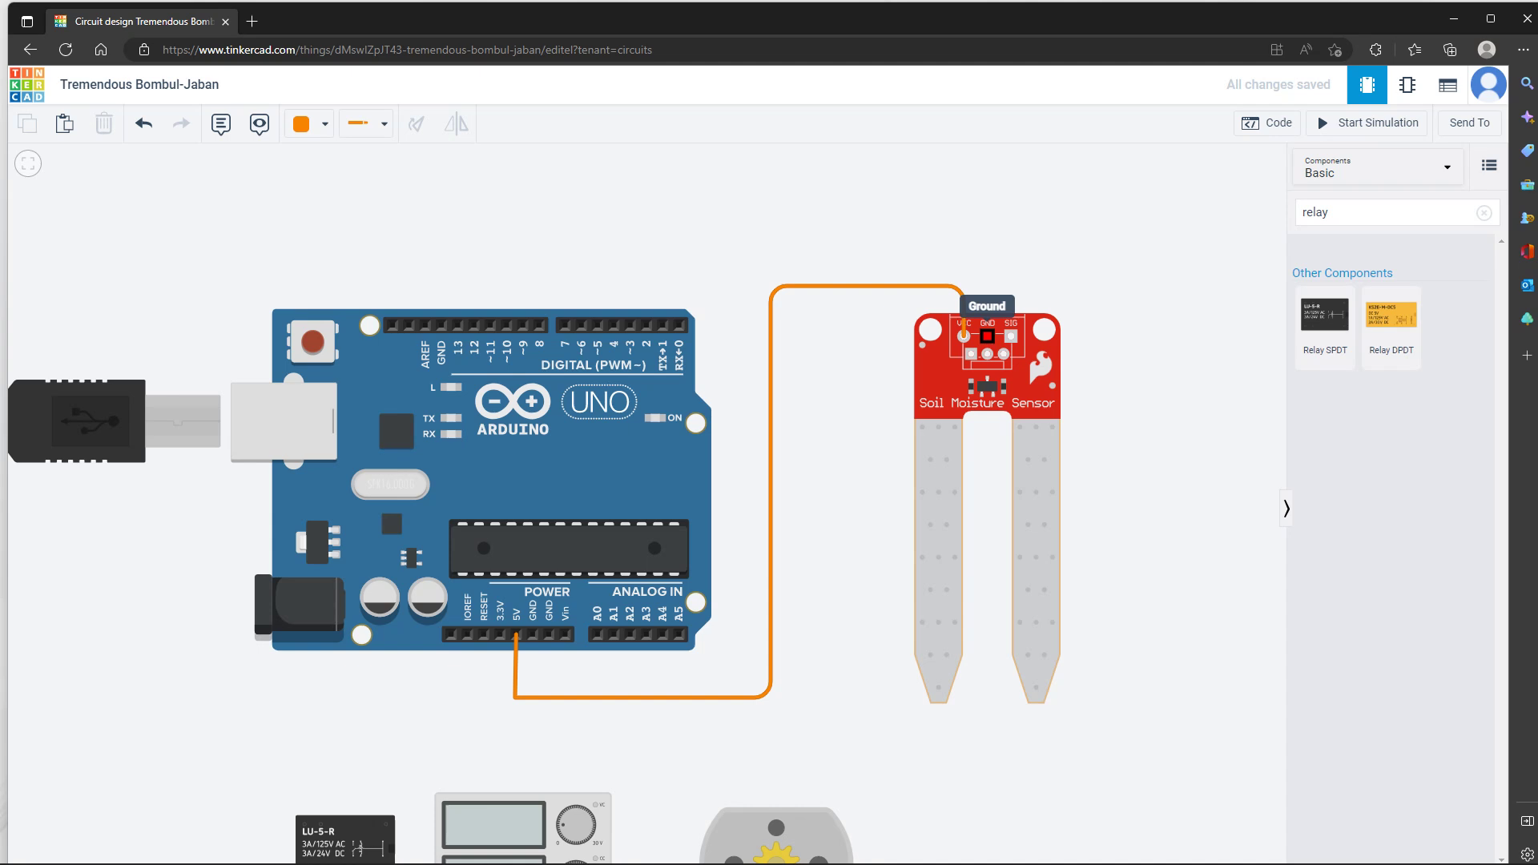
# Wire the soil moisture sensor's GND pin to the Arduino's GND pin beside 5V with right-angle bends, and colour the wire black
pyautogui.click(987, 336)
pyautogui.click(986, 256)
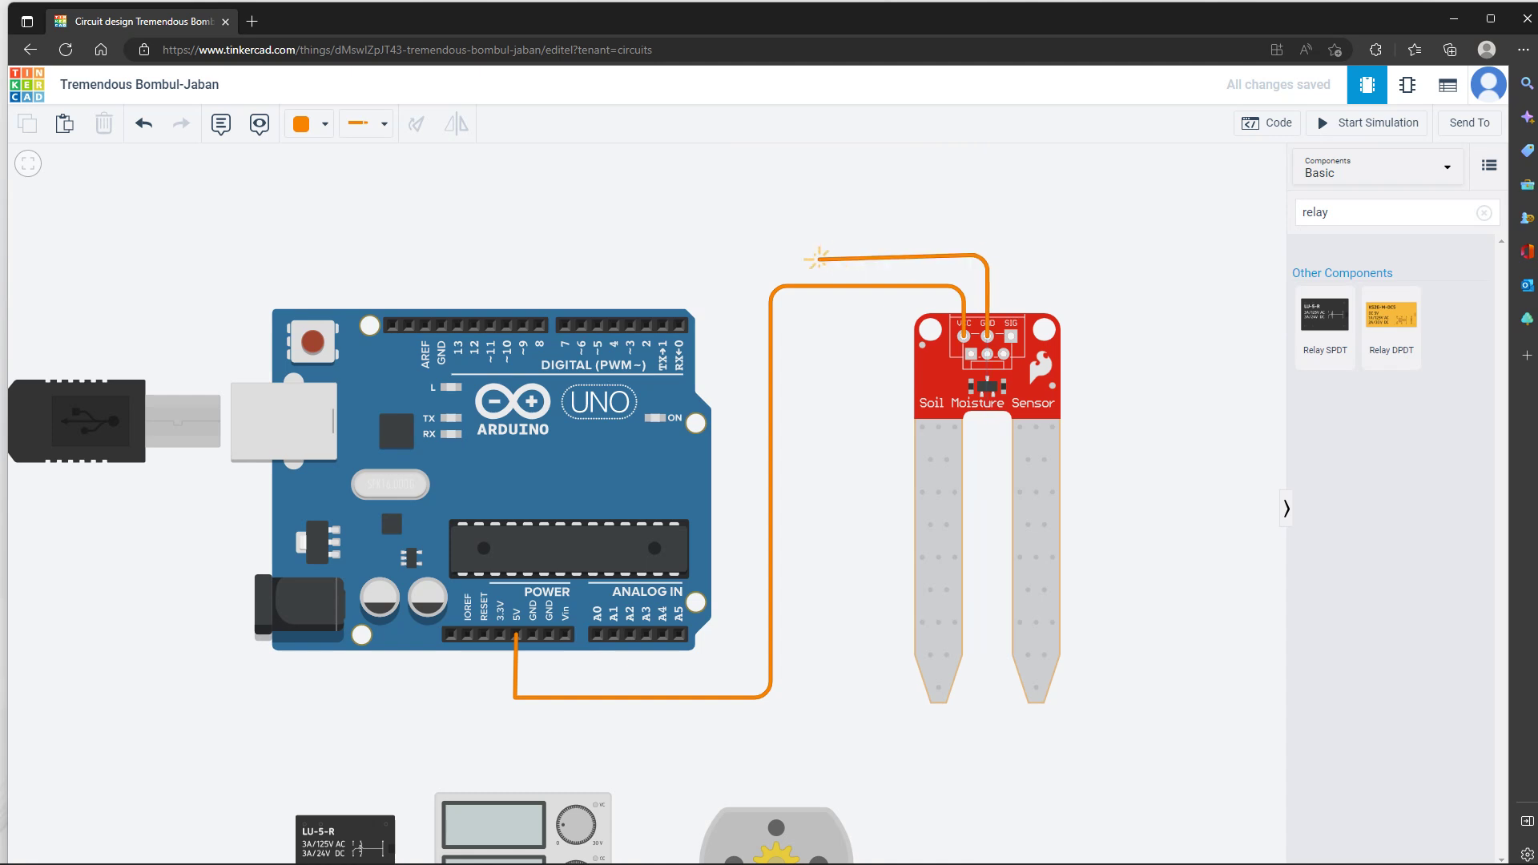
pyautogui.click(827, 257)
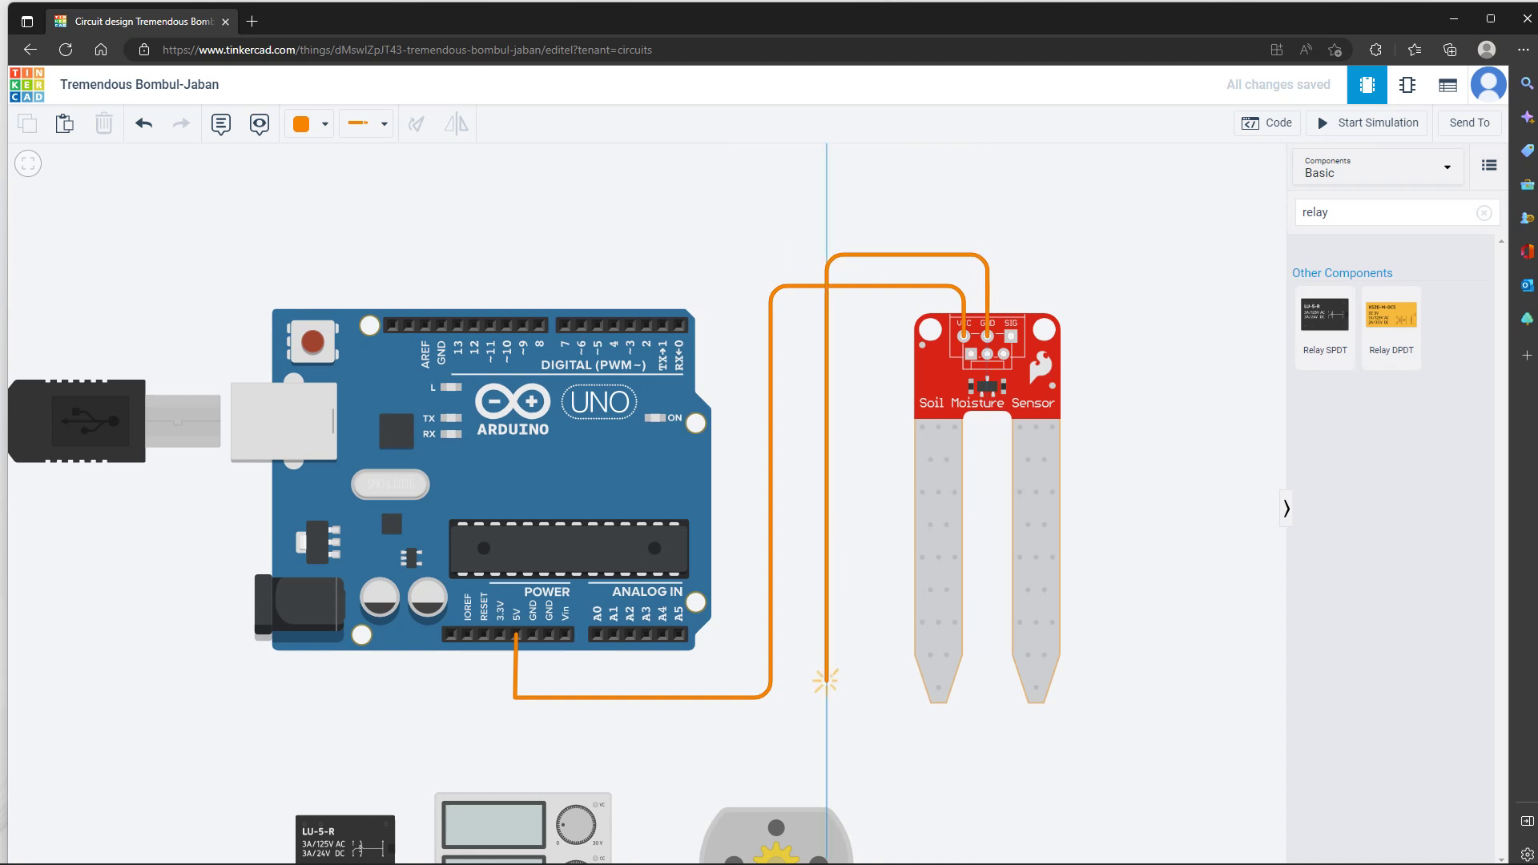
pyautogui.click(825, 680)
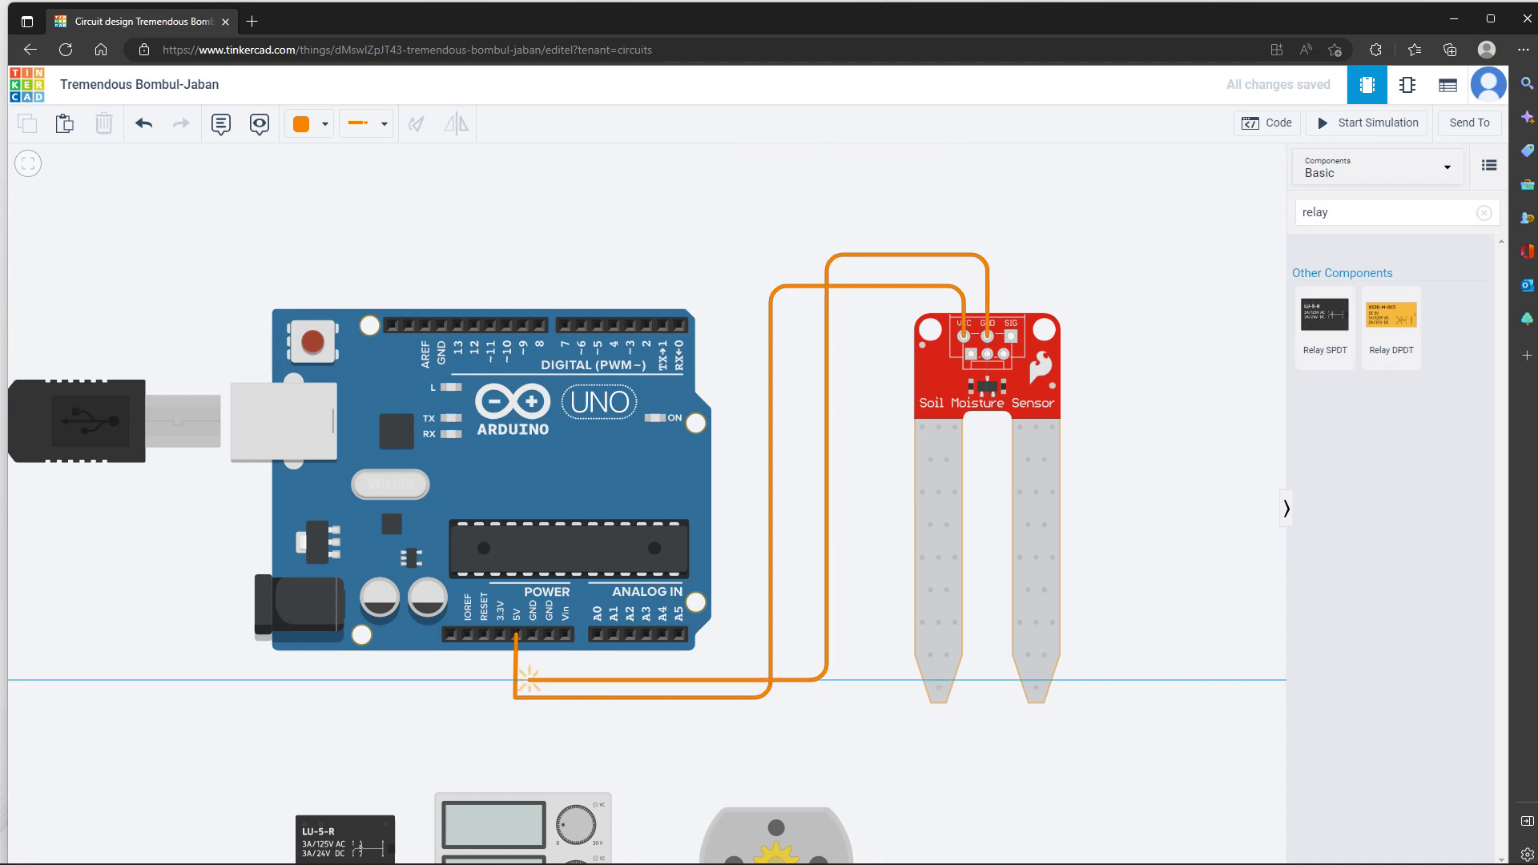
pyautogui.click(530, 680)
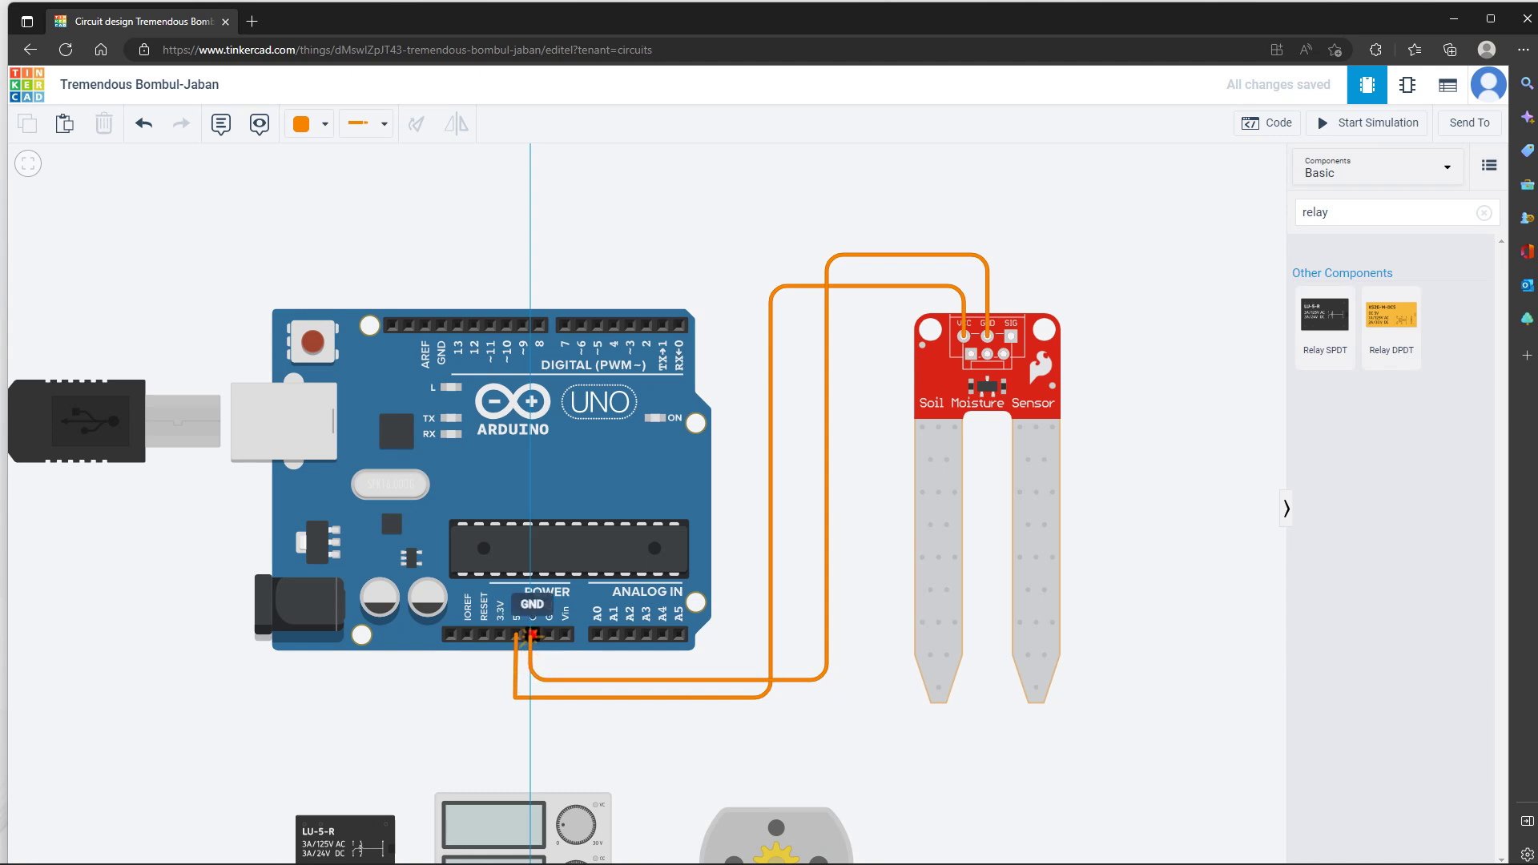
pyautogui.click(531, 634)
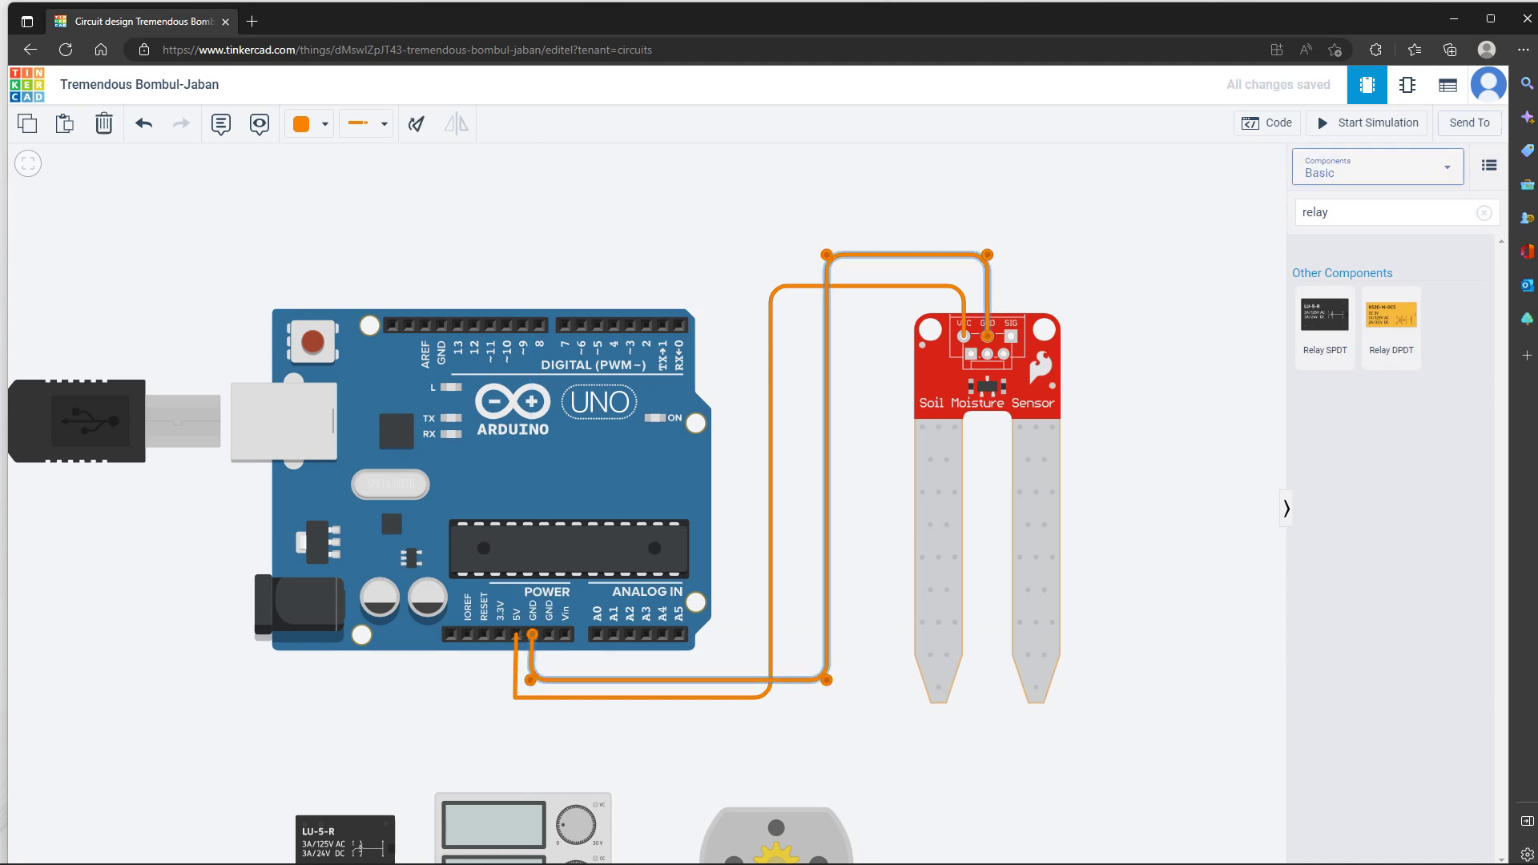
pyautogui.click(312, 123)
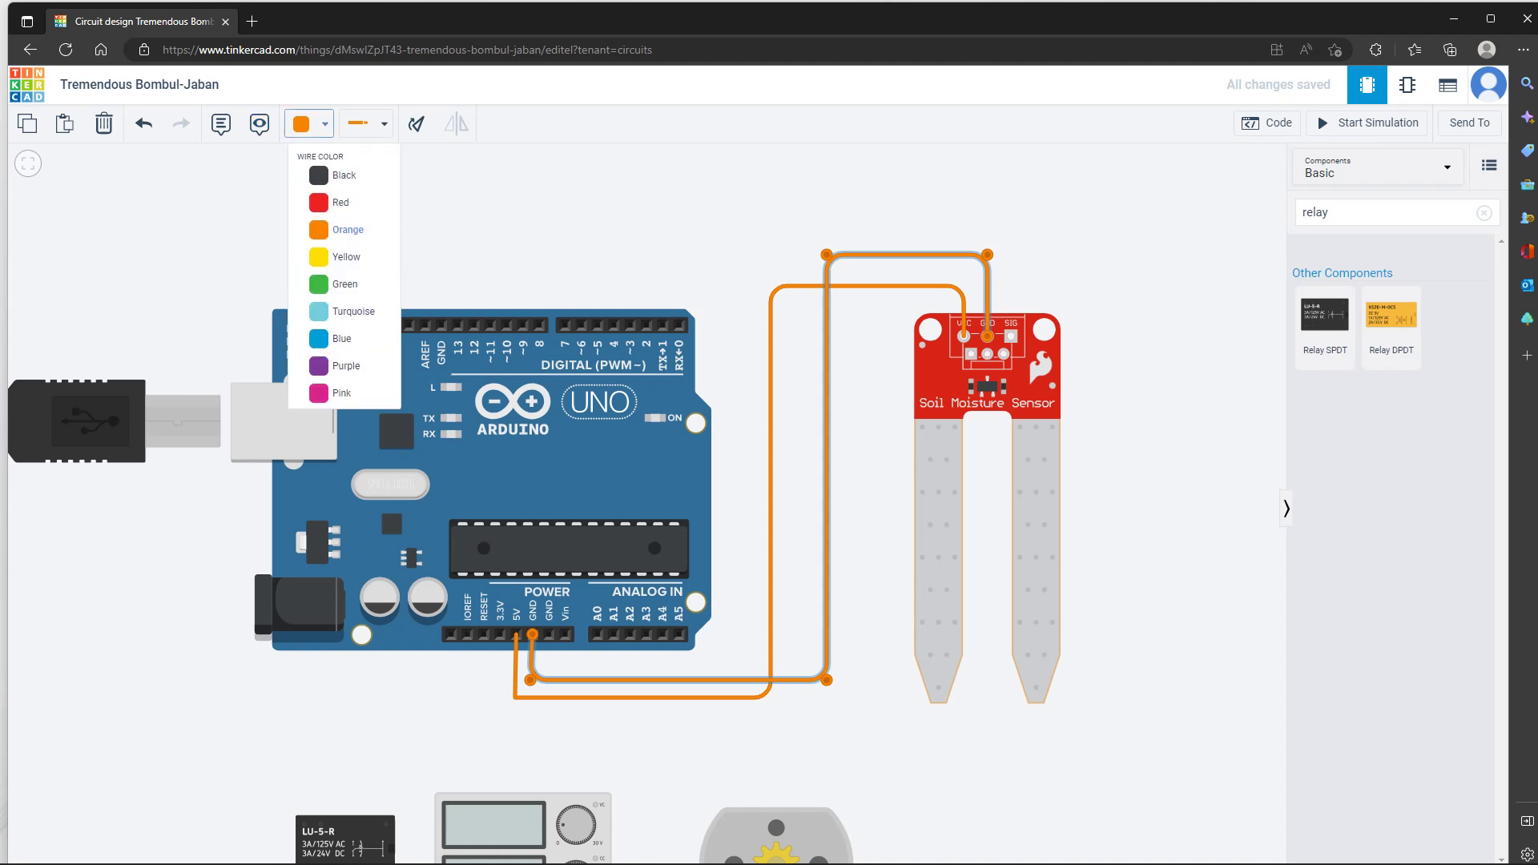
pyautogui.click(345, 172)
pyautogui.press('Escape')
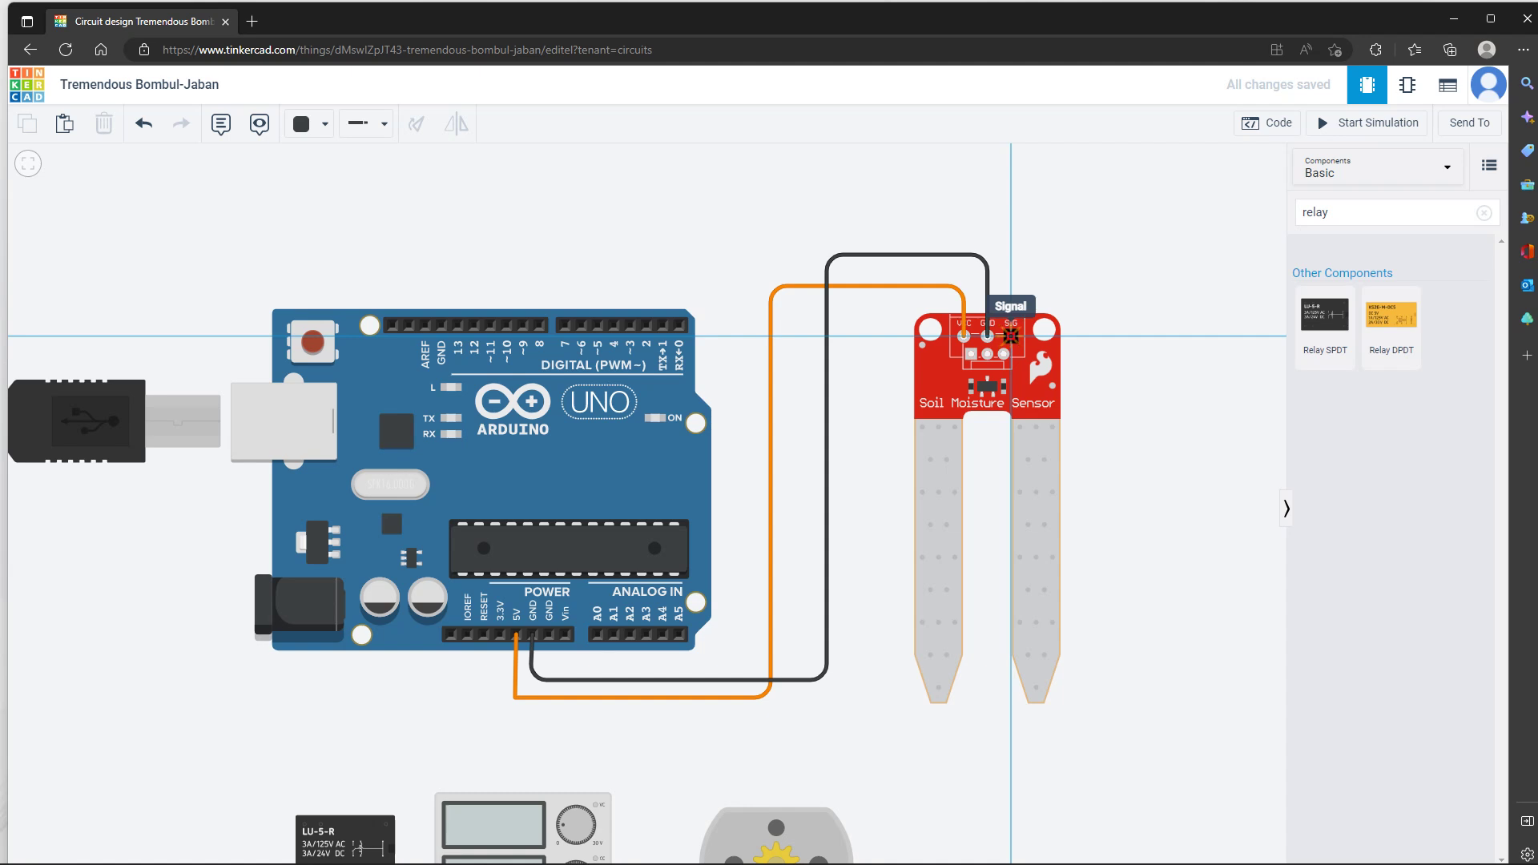
# Wire the soil moisture sensor's SIG pin to the Arduino's A0 pin with right-angle bends, and colour the wire green
pyautogui.click(1011, 336)
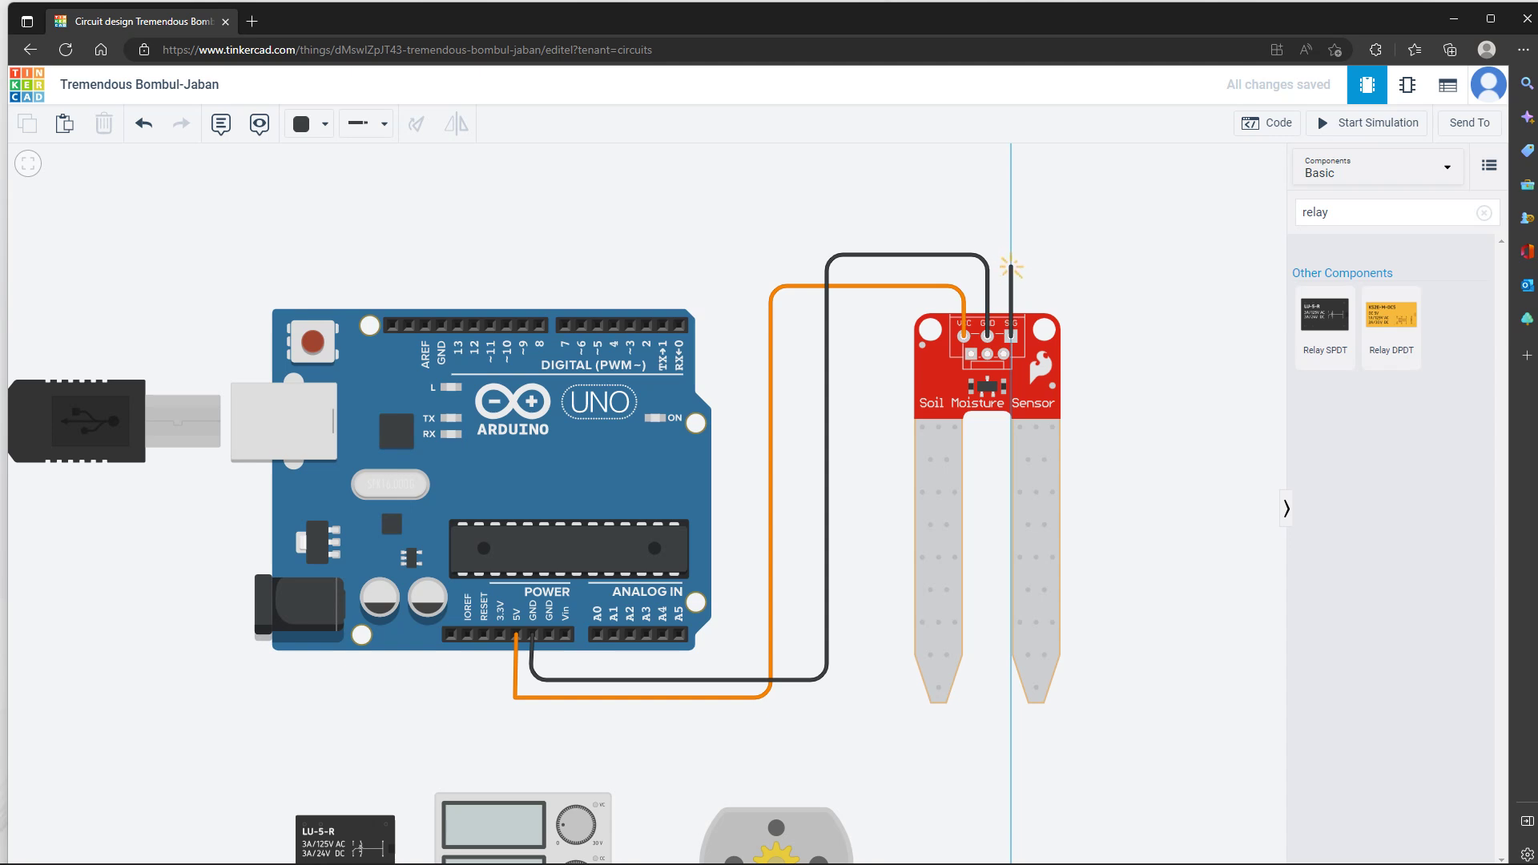
pyautogui.click(1011, 237)
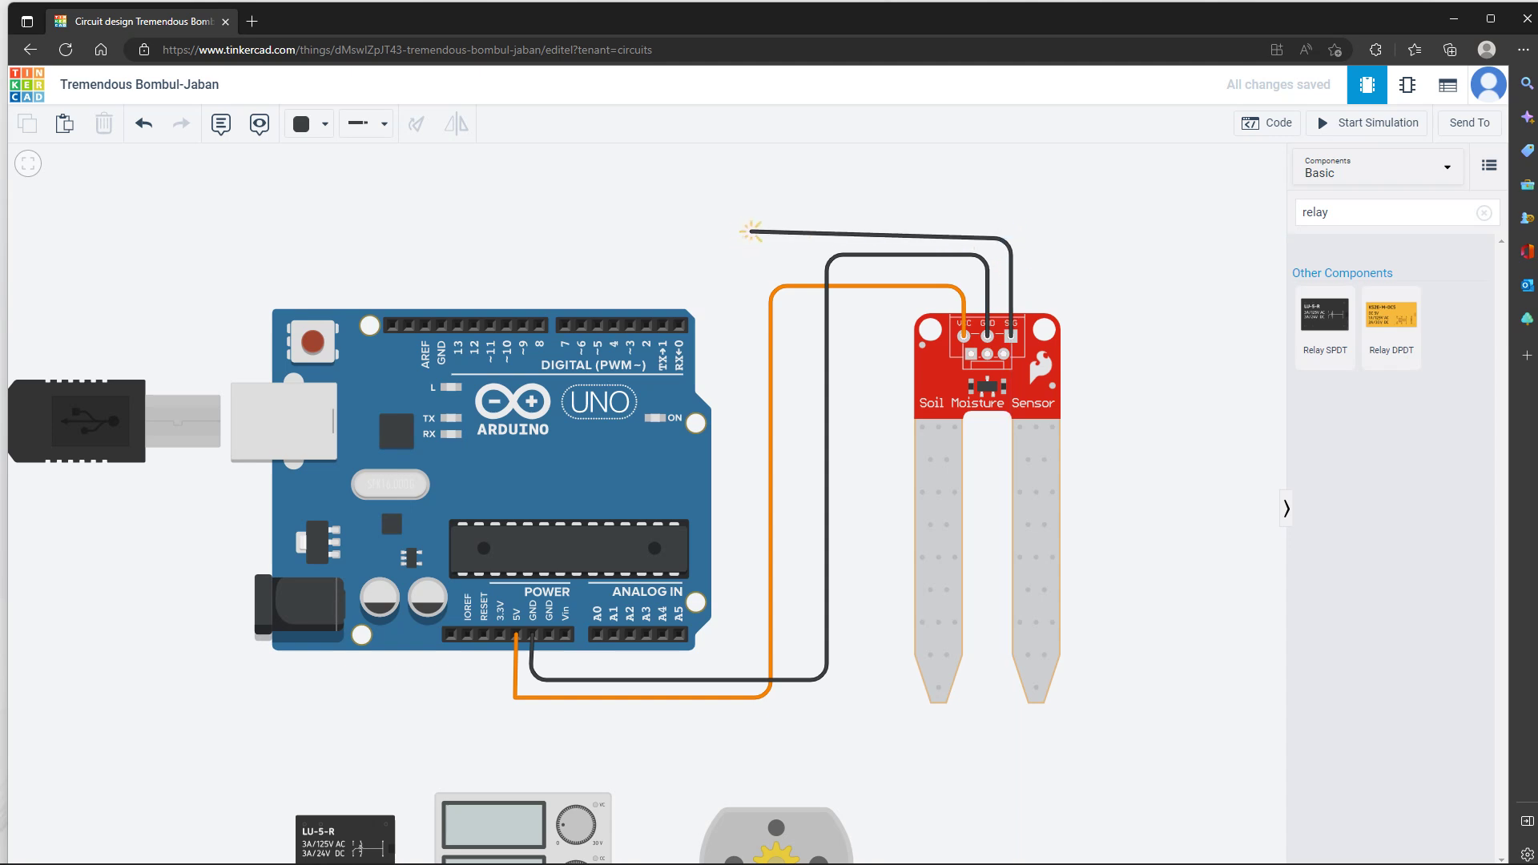
pyautogui.click(748, 237)
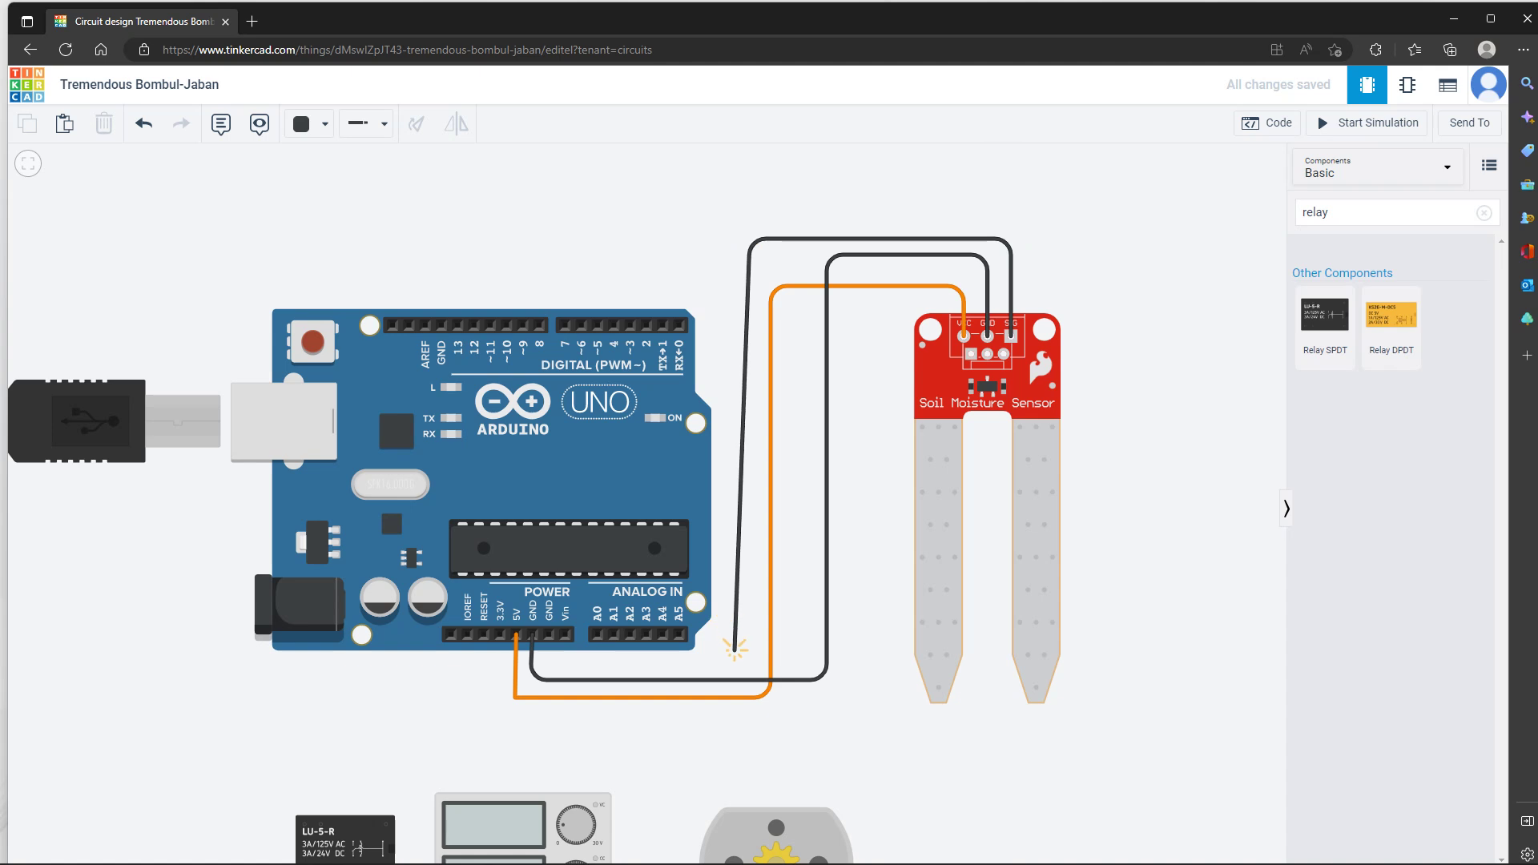
pyautogui.click(750, 658)
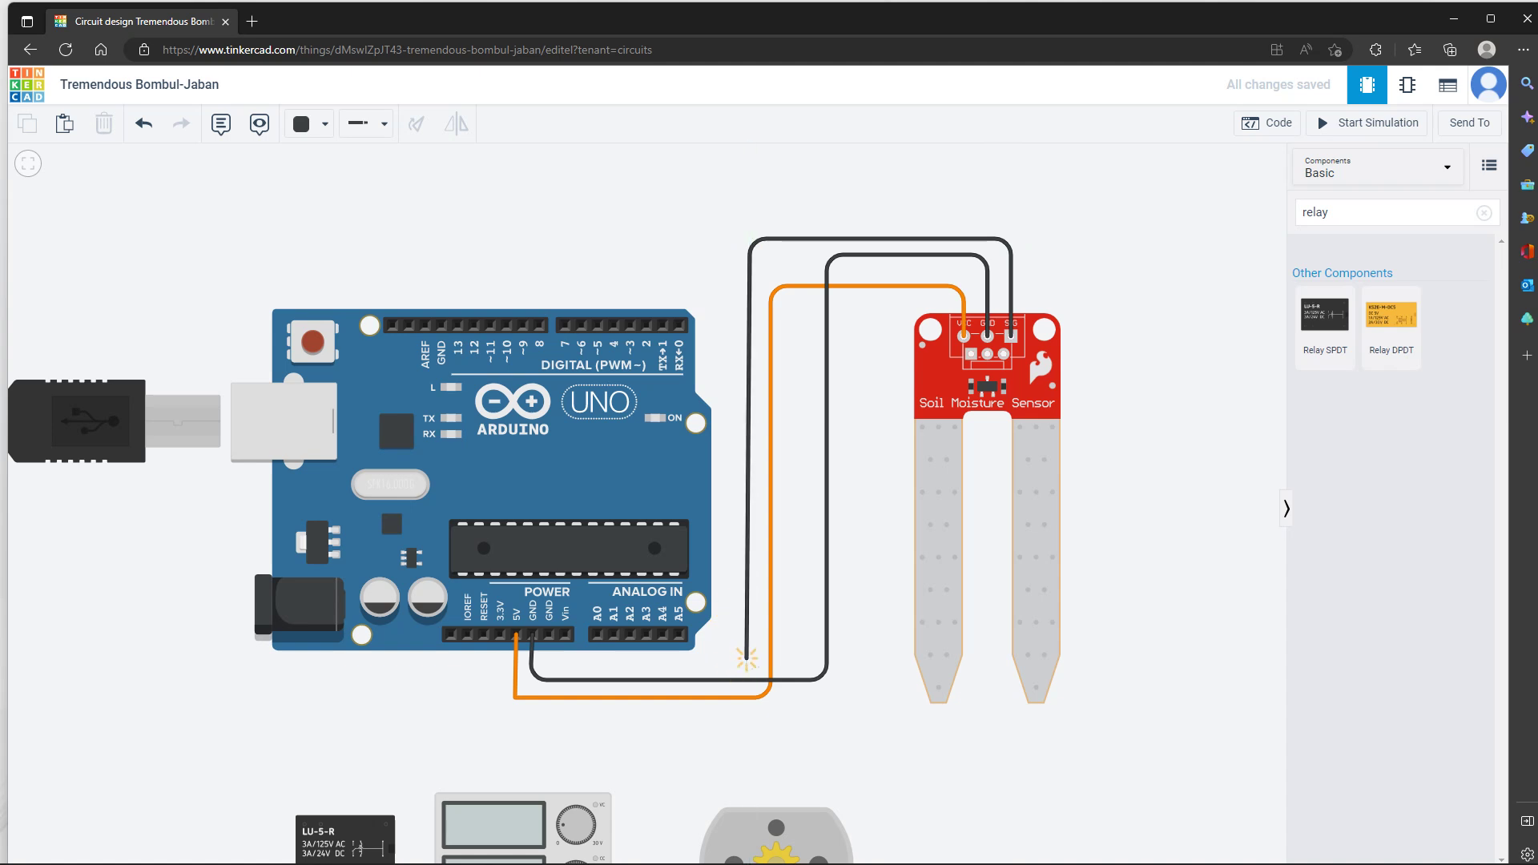
pyautogui.click(595, 659)
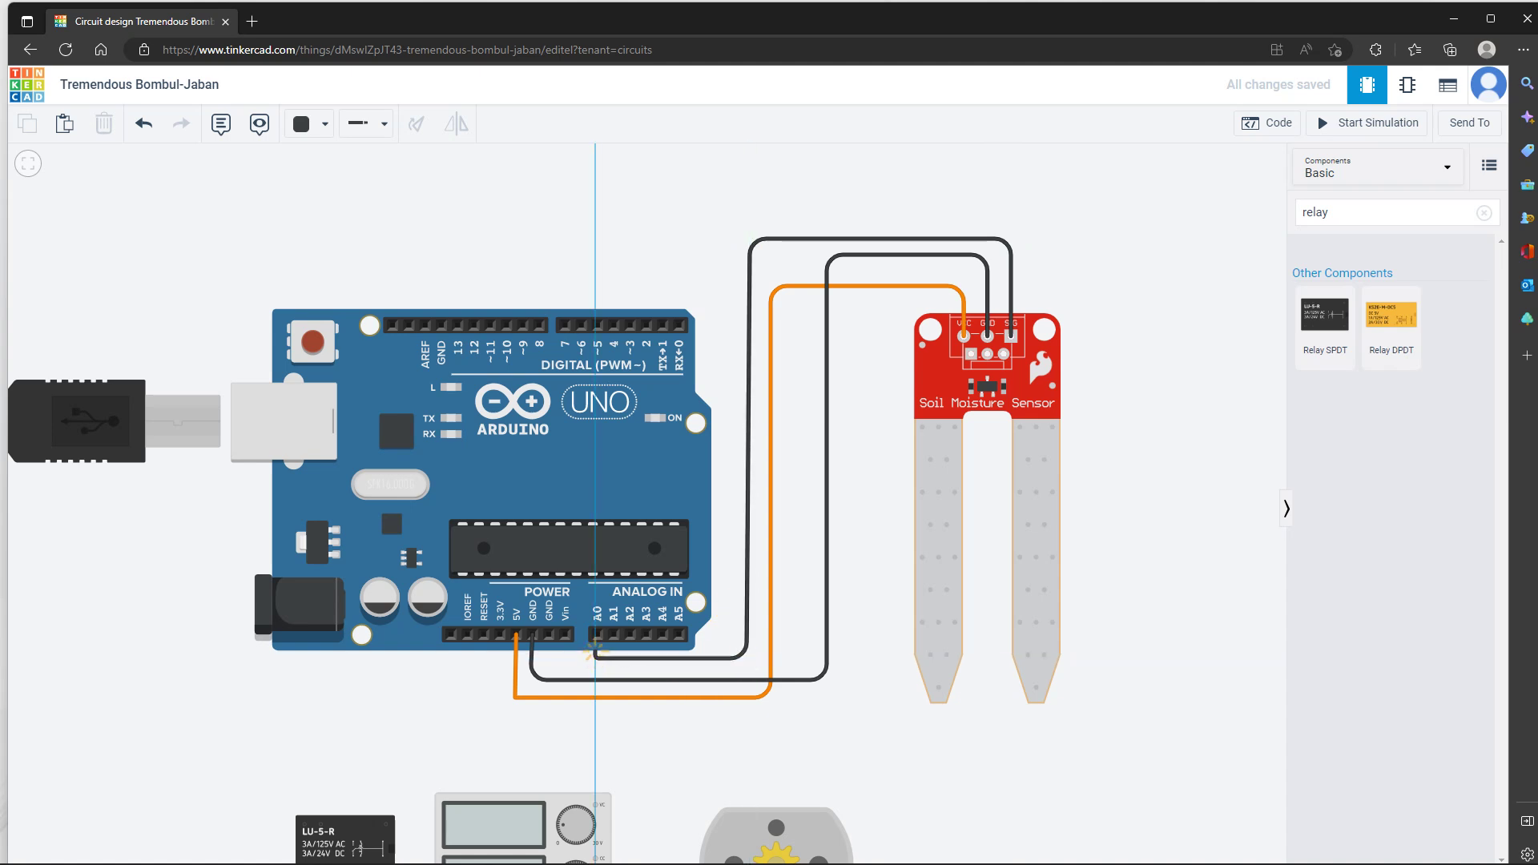
pyautogui.click(597, 635)
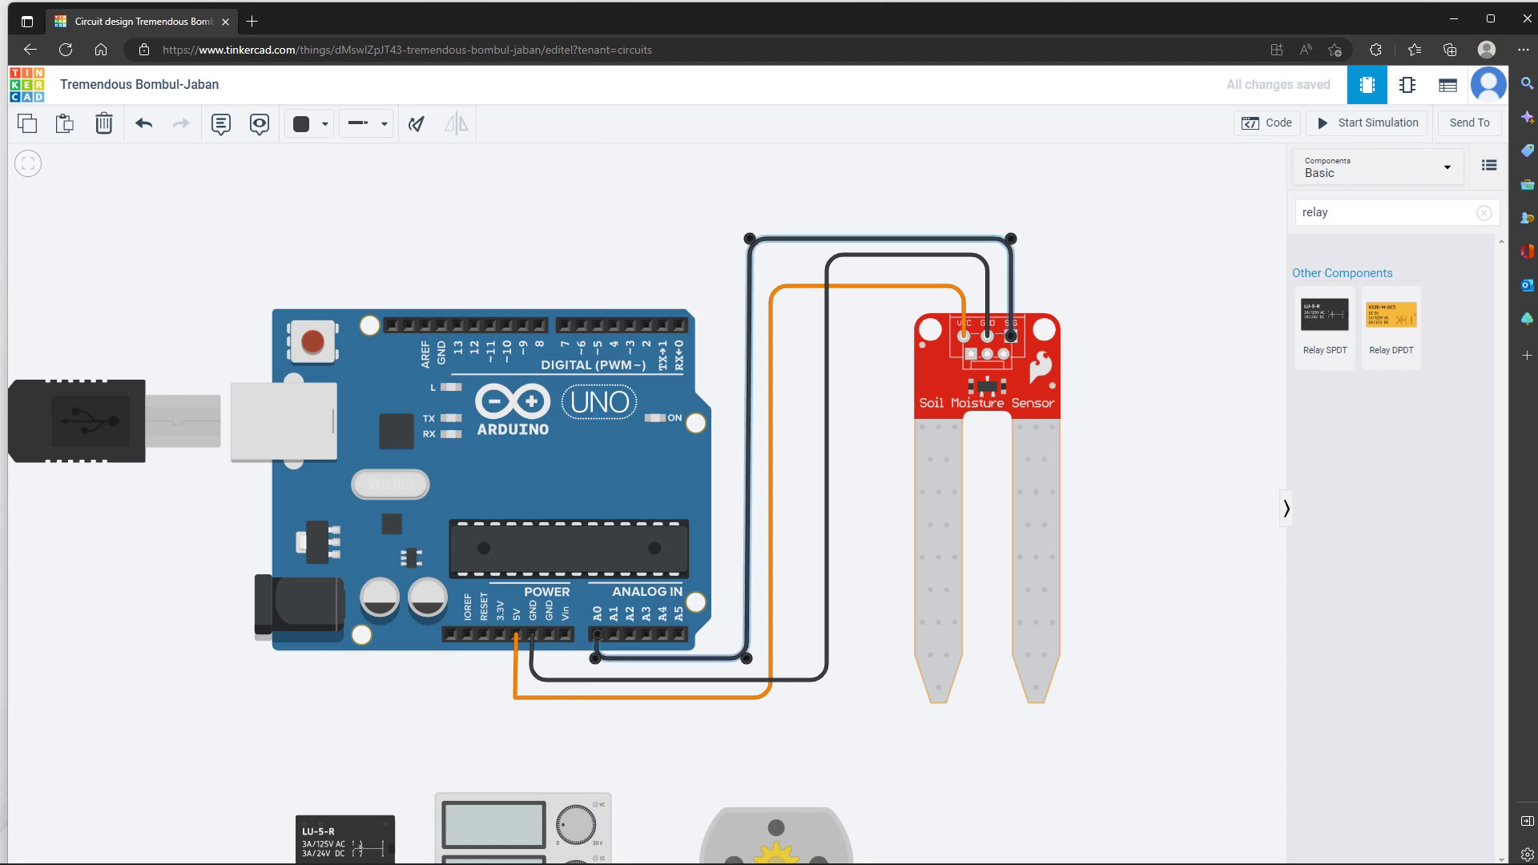
pyautogui.click(311, 123)
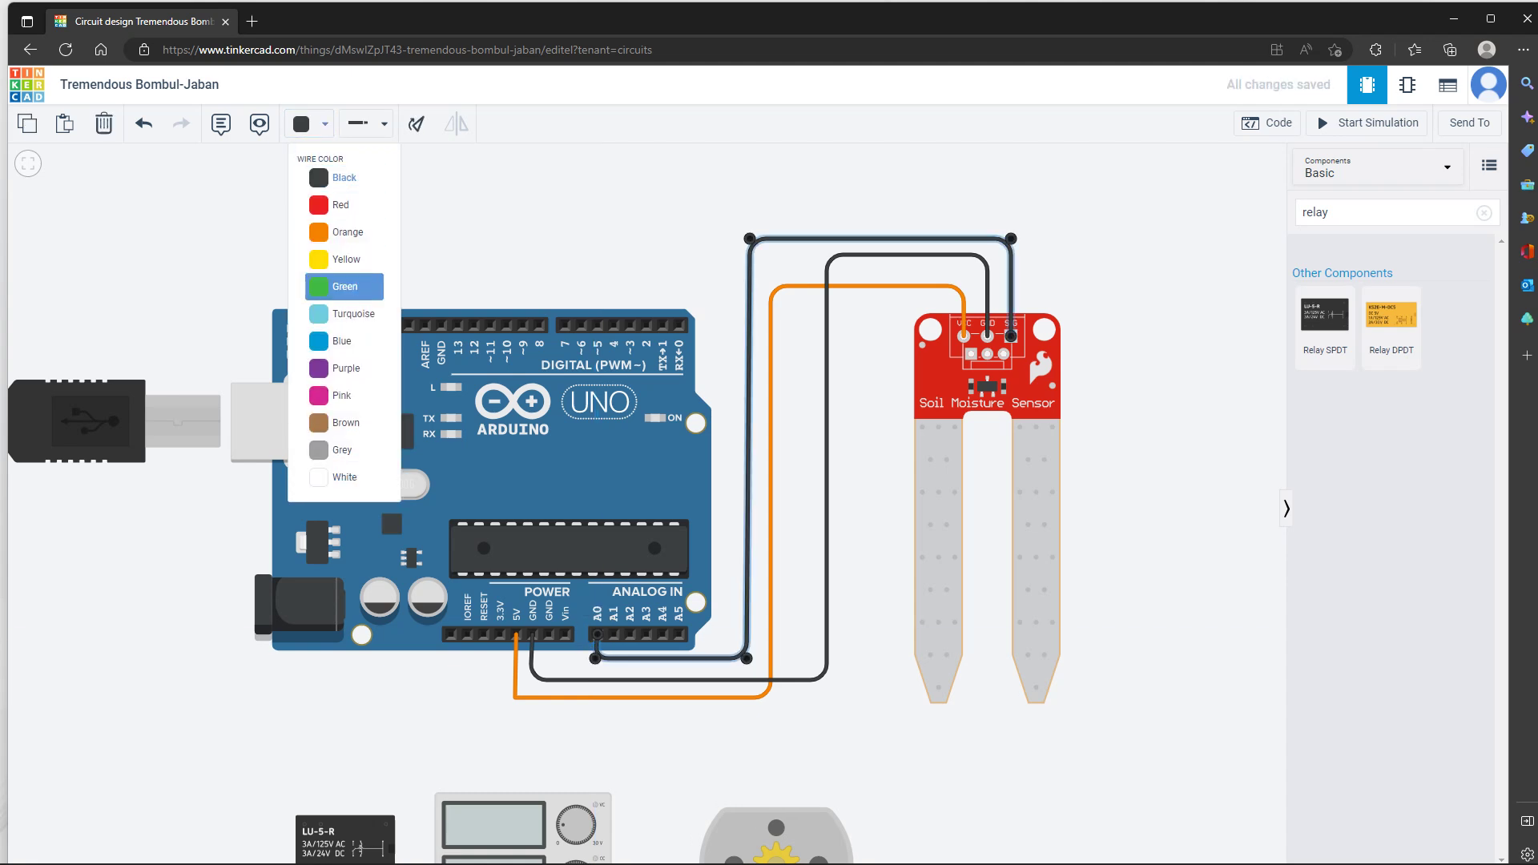
pyautogui.click(344, 285)
pyautogui.press('Escape')
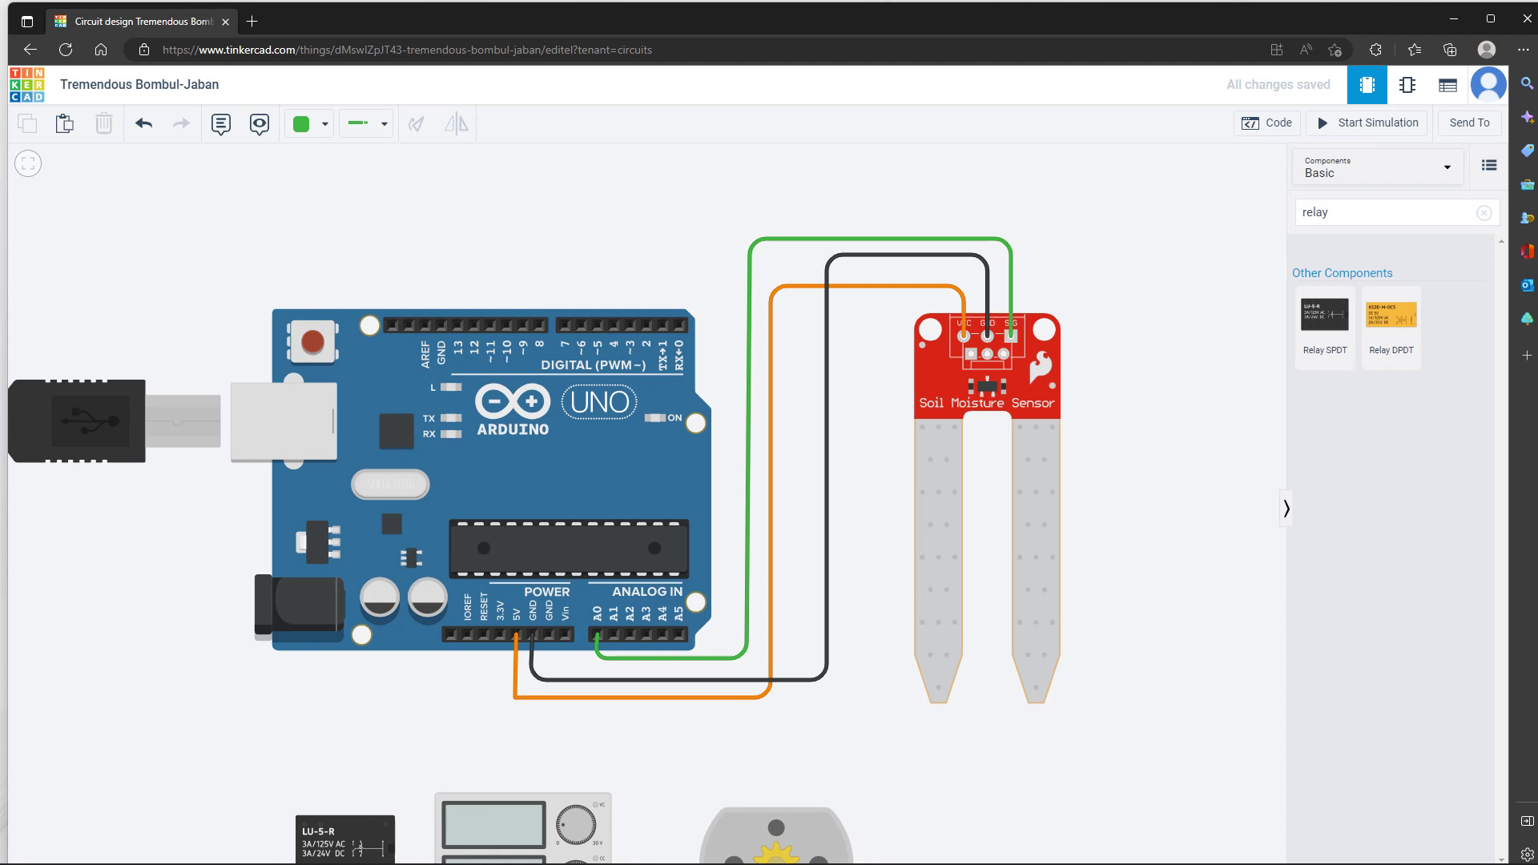
# Wire the DC motor's red terminal to the power supply's positive terminal, routing it with right-angle bends below both parts
pyautogui.moveTo(873, 497); pyautogui.dragTo(835, 243)
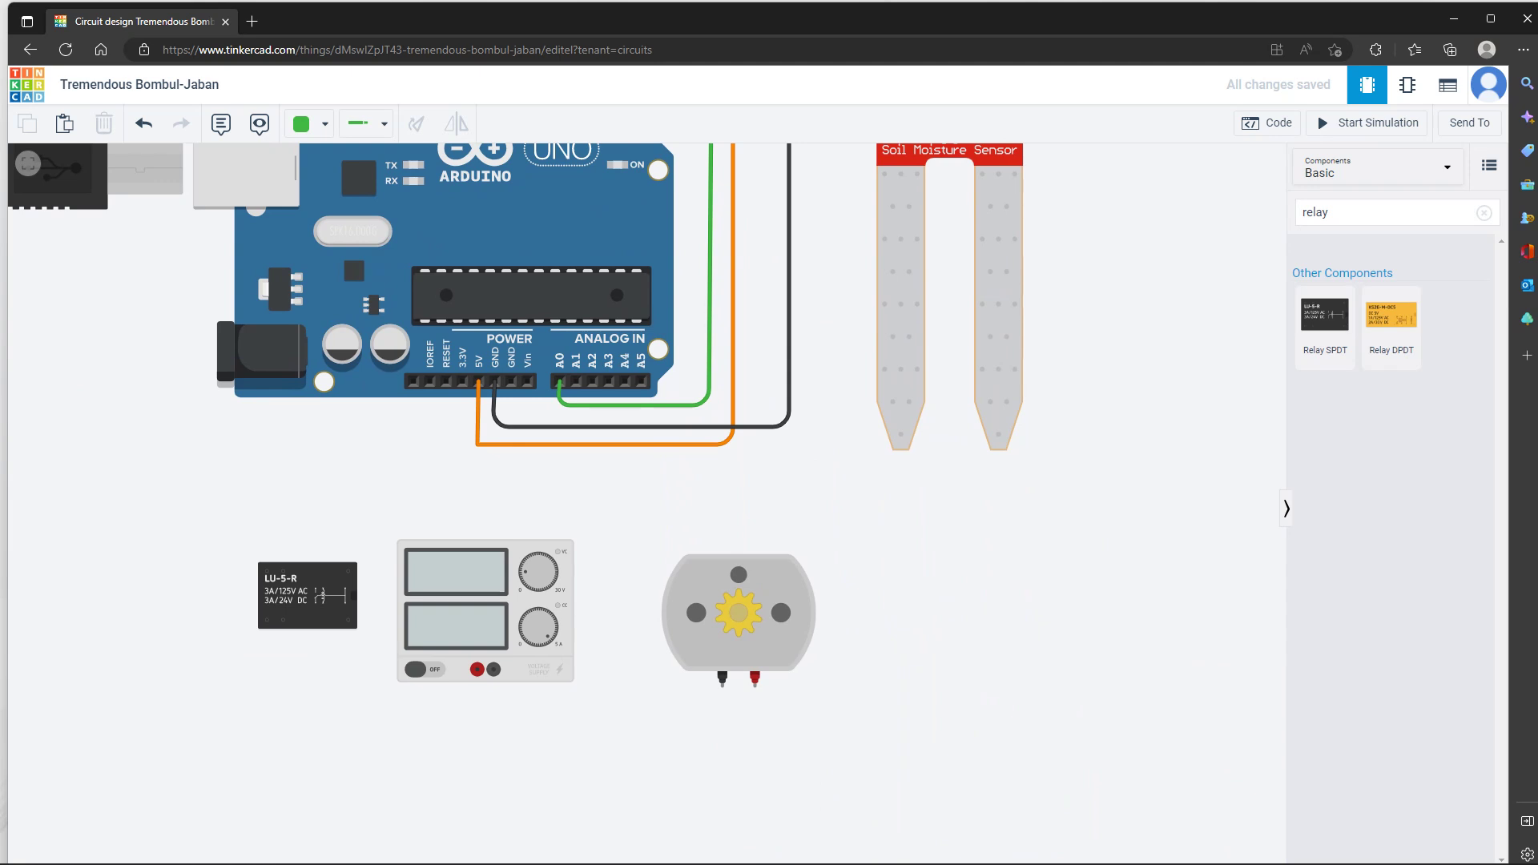
pyautogui.click(755, 683)
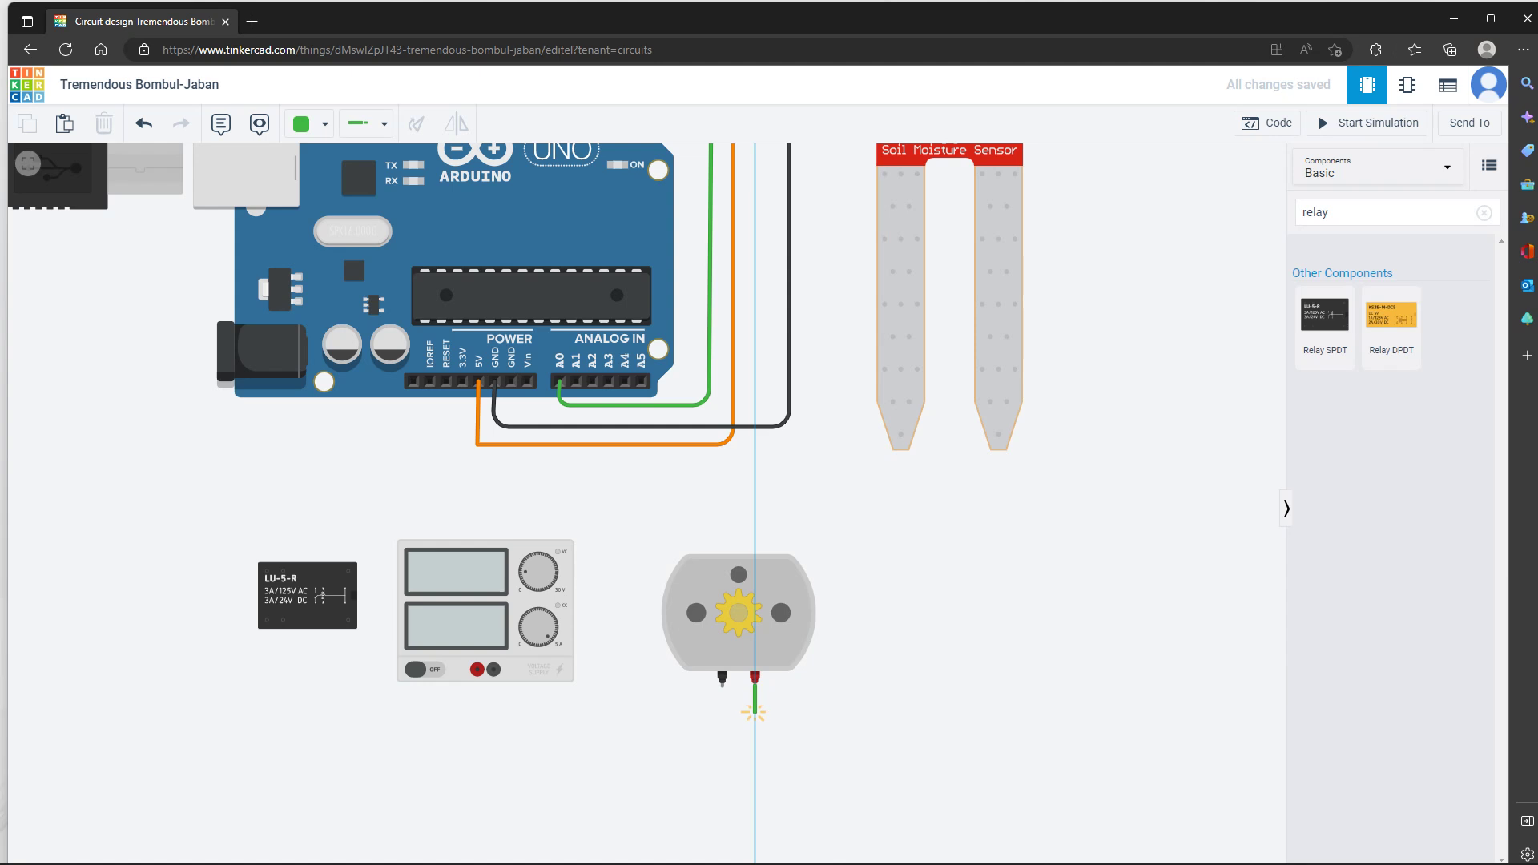
pyautogui.click(753, 713)
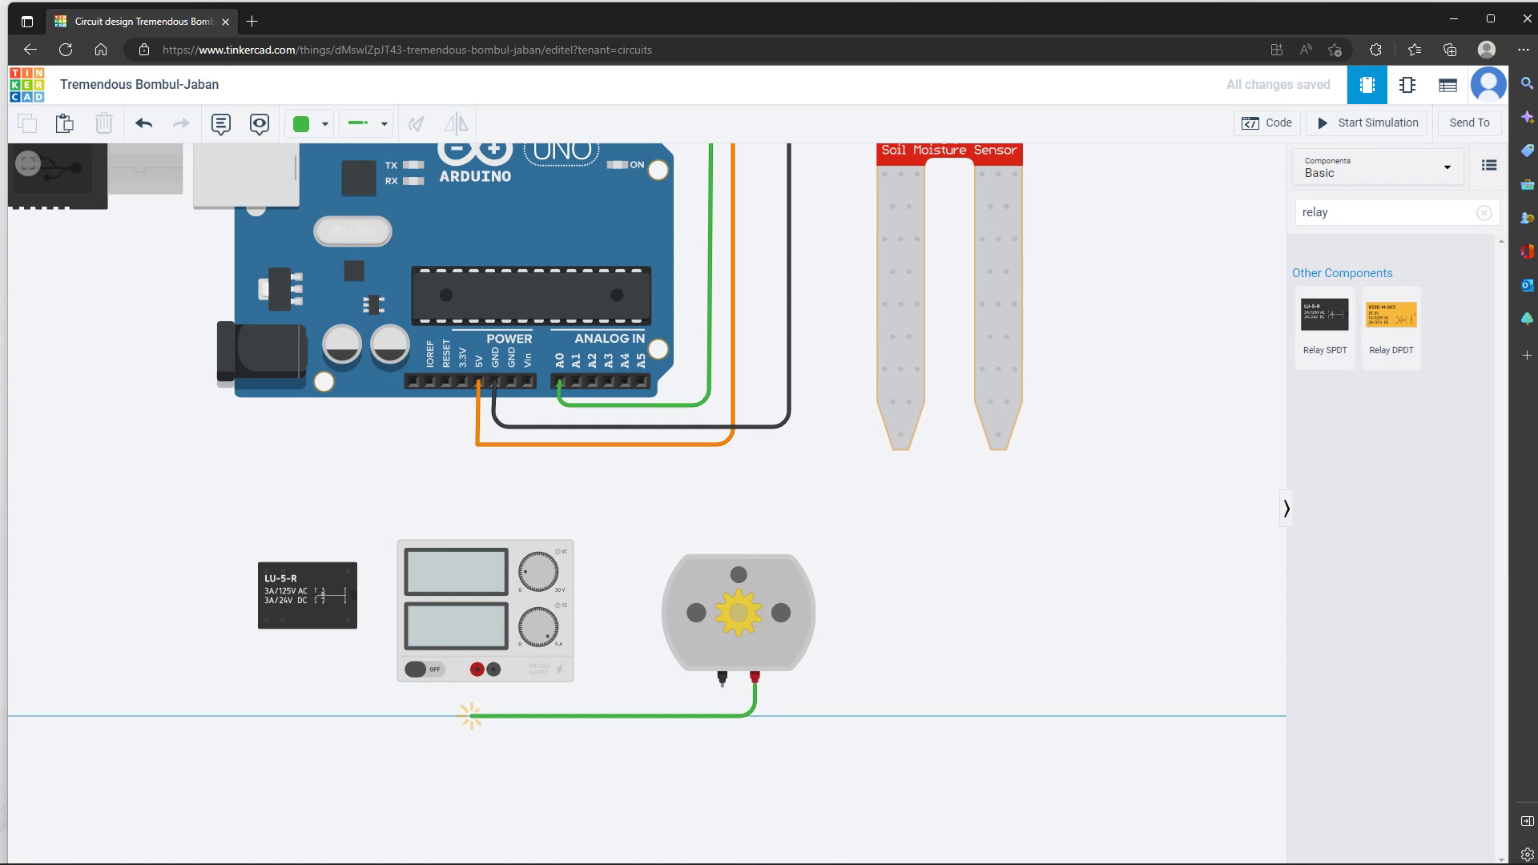
pyautogui.click(470, 715)
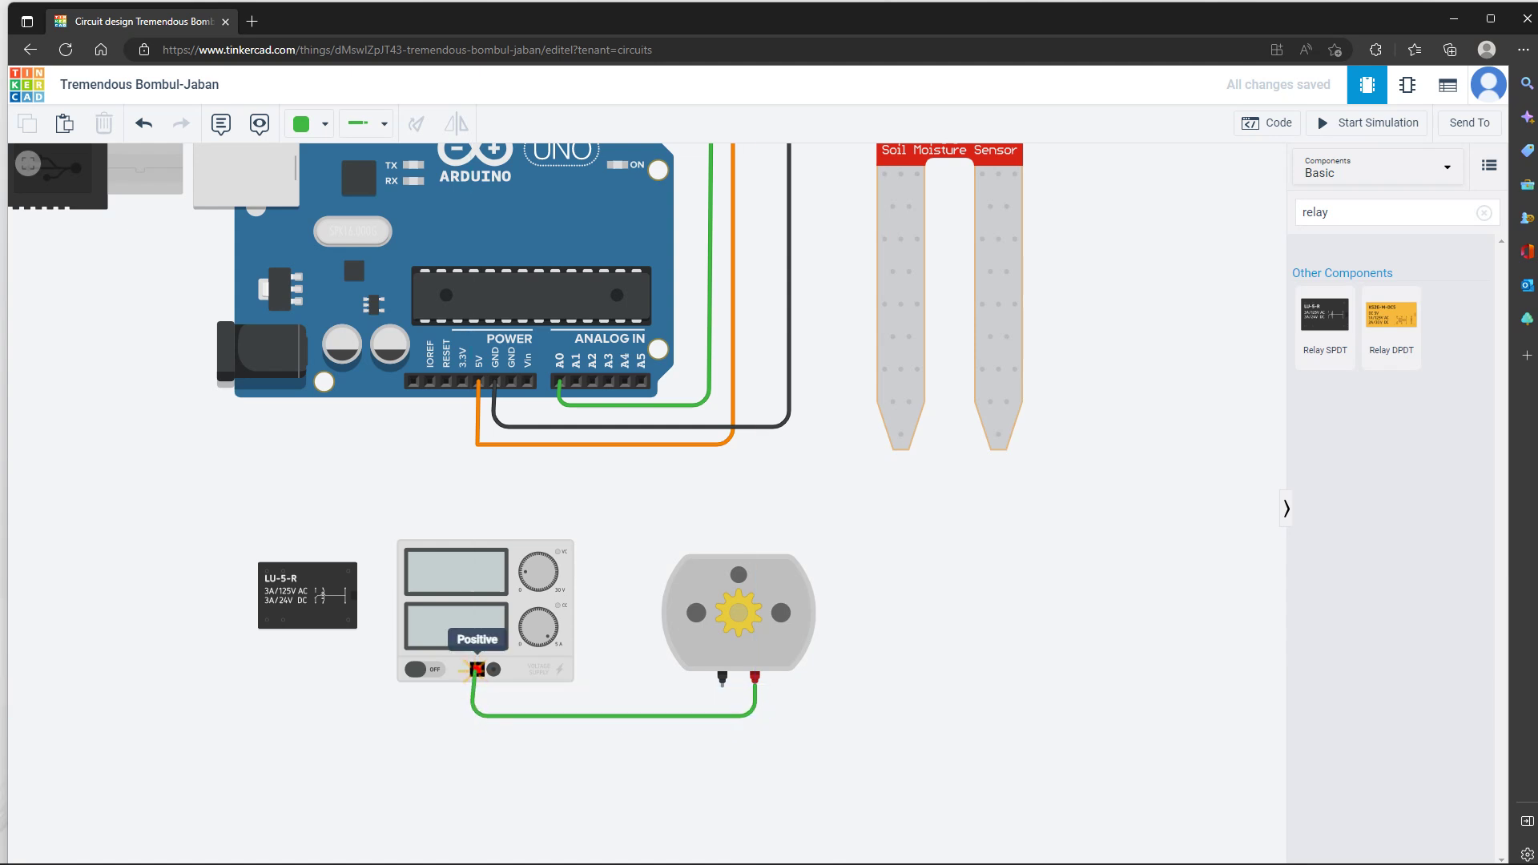
pyautogui.click(477, 669)
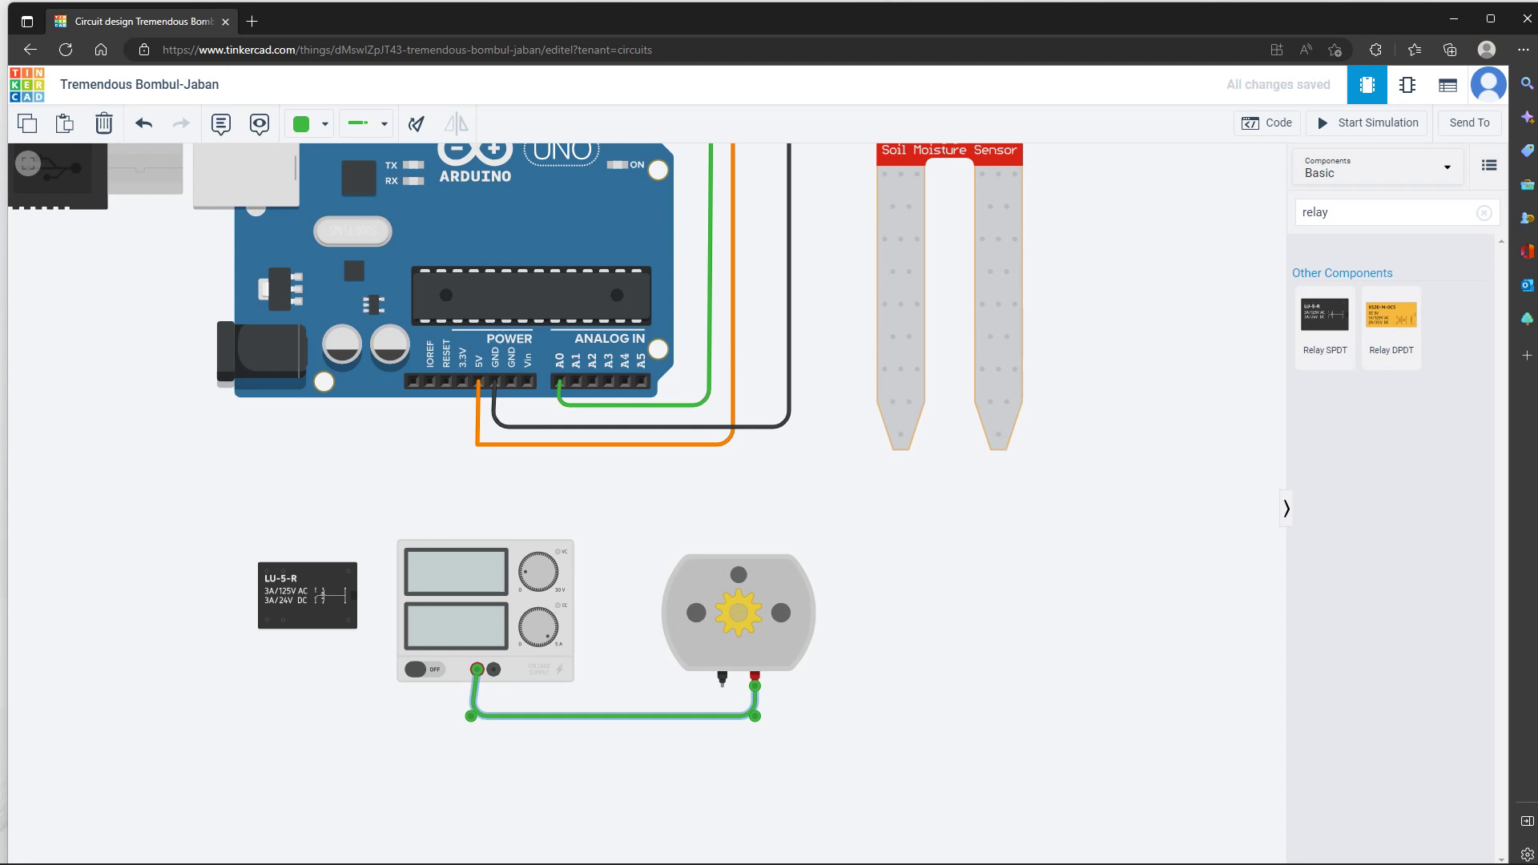
# Shift the horizontal section of the motor's wire and nudge the DC motor so both vertical wire sections run straight
pyautogui.moveTo(612, 716); pyautogui.dragTo(619, 718)
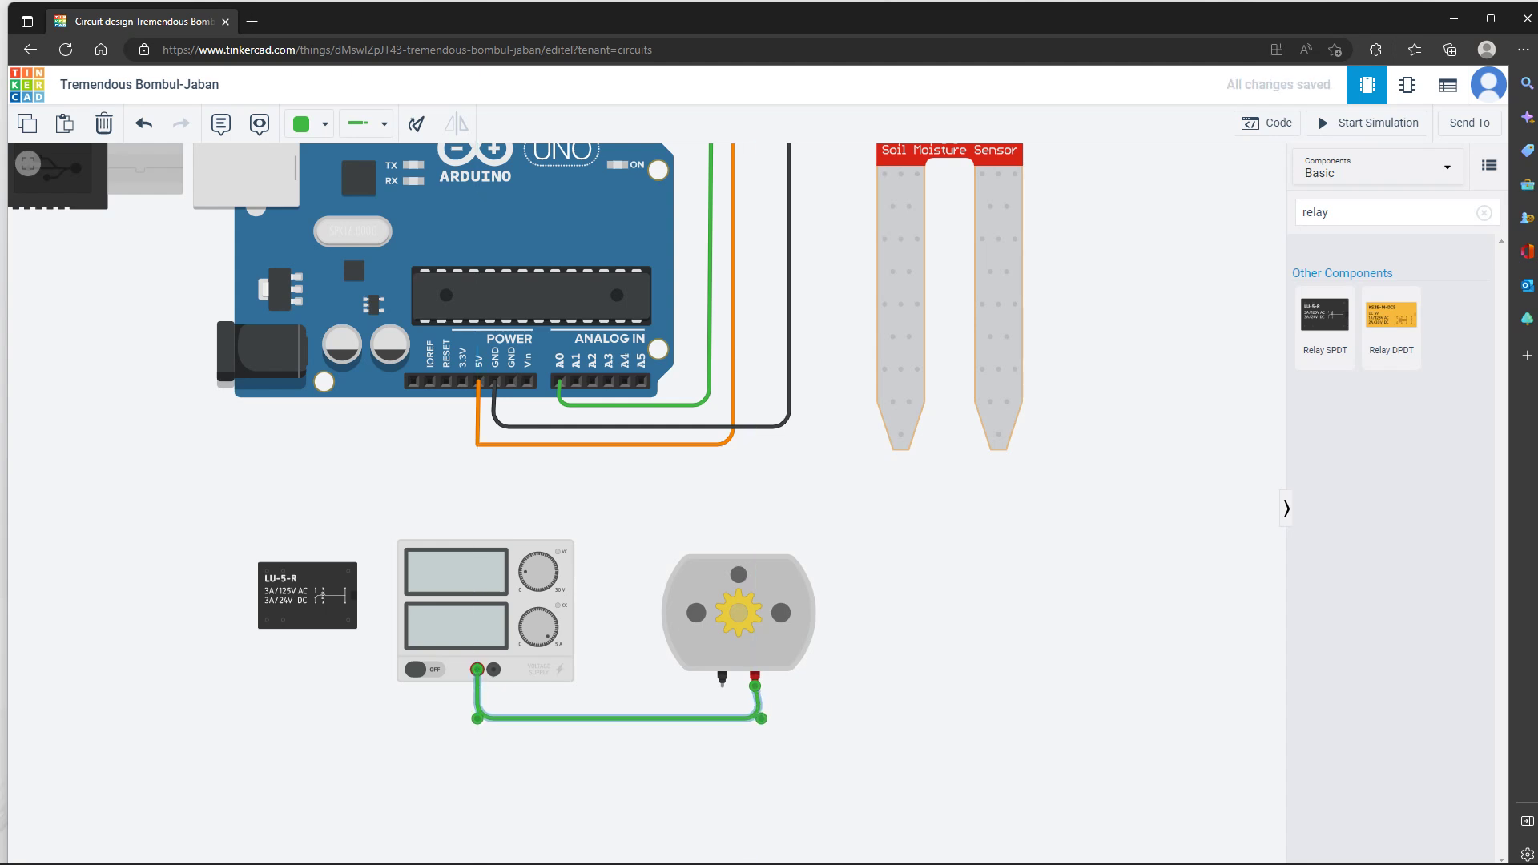
pyautogui.press('Escape')
pyautogui.moveTo(738, 612)
pyautogui.mouseDown()
pyautogui.moveTo(780, 608)
pyautogui.moveTo(744, 609)
pyautogui.mouseUp()
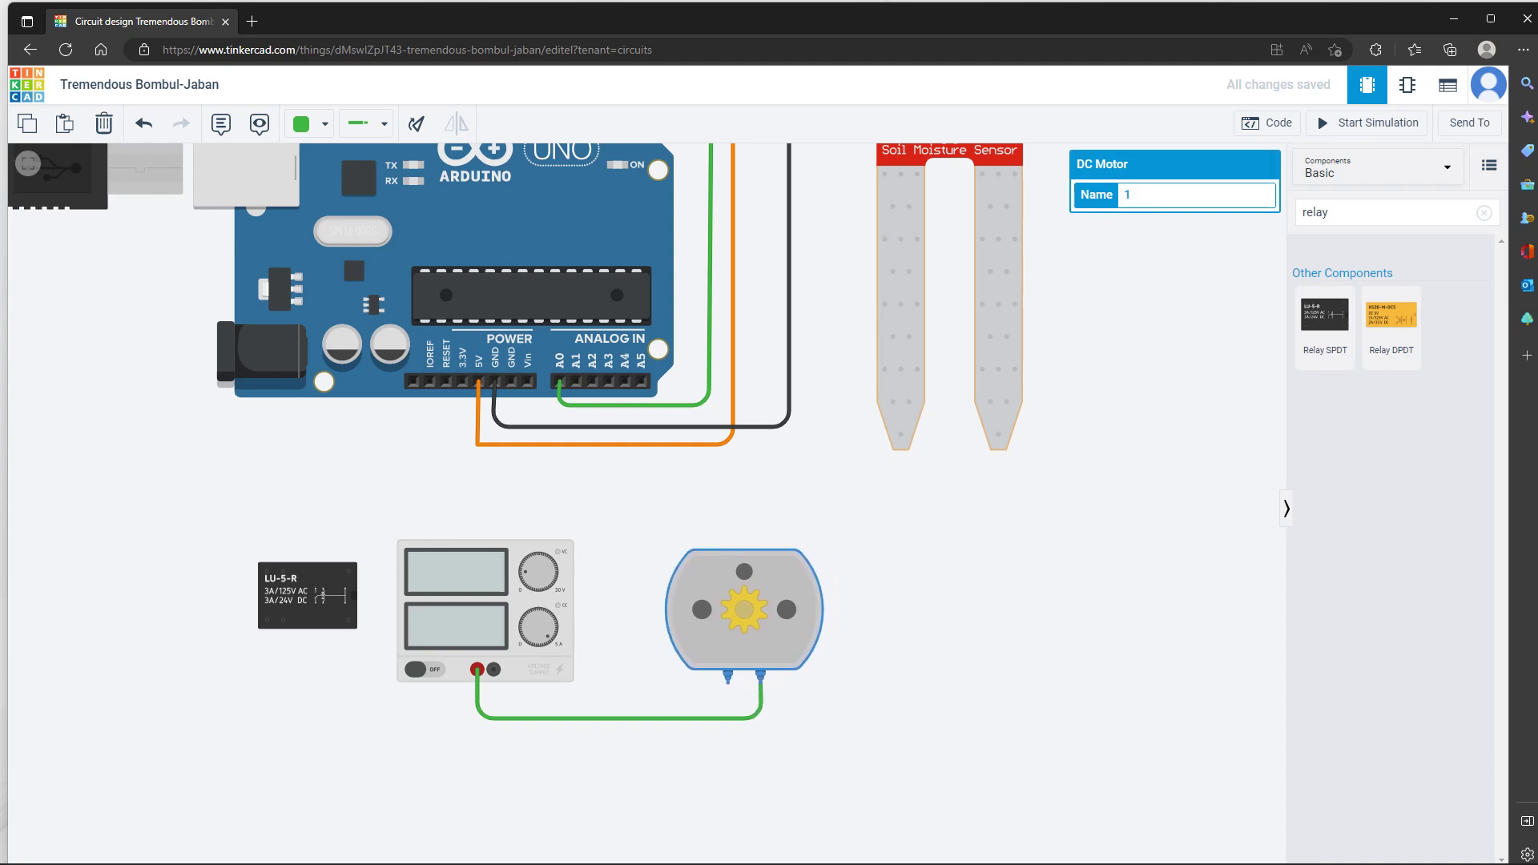
# Move the relay below the gap between the power supply and motor, and wire the supply's negative terminal to its upper-left terminal in black
pyautogui.moveTo(316, 597); pyautogui.dragTo(641, 775)
pyautogui.moveTo(744, 785); pyautogui.dragTo(787, 758)
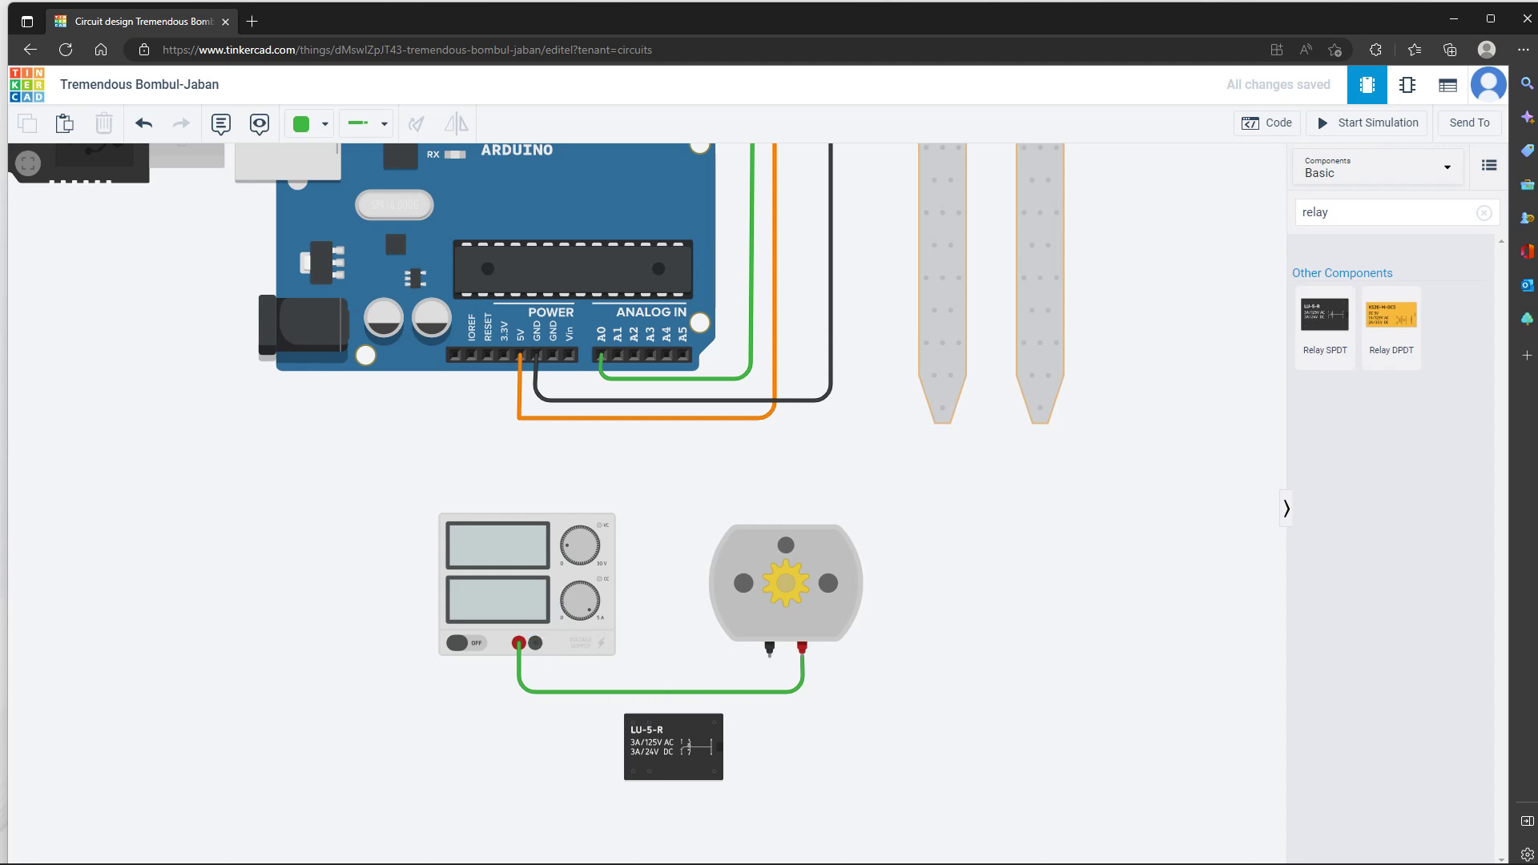
pyautogui.click(535, 642)
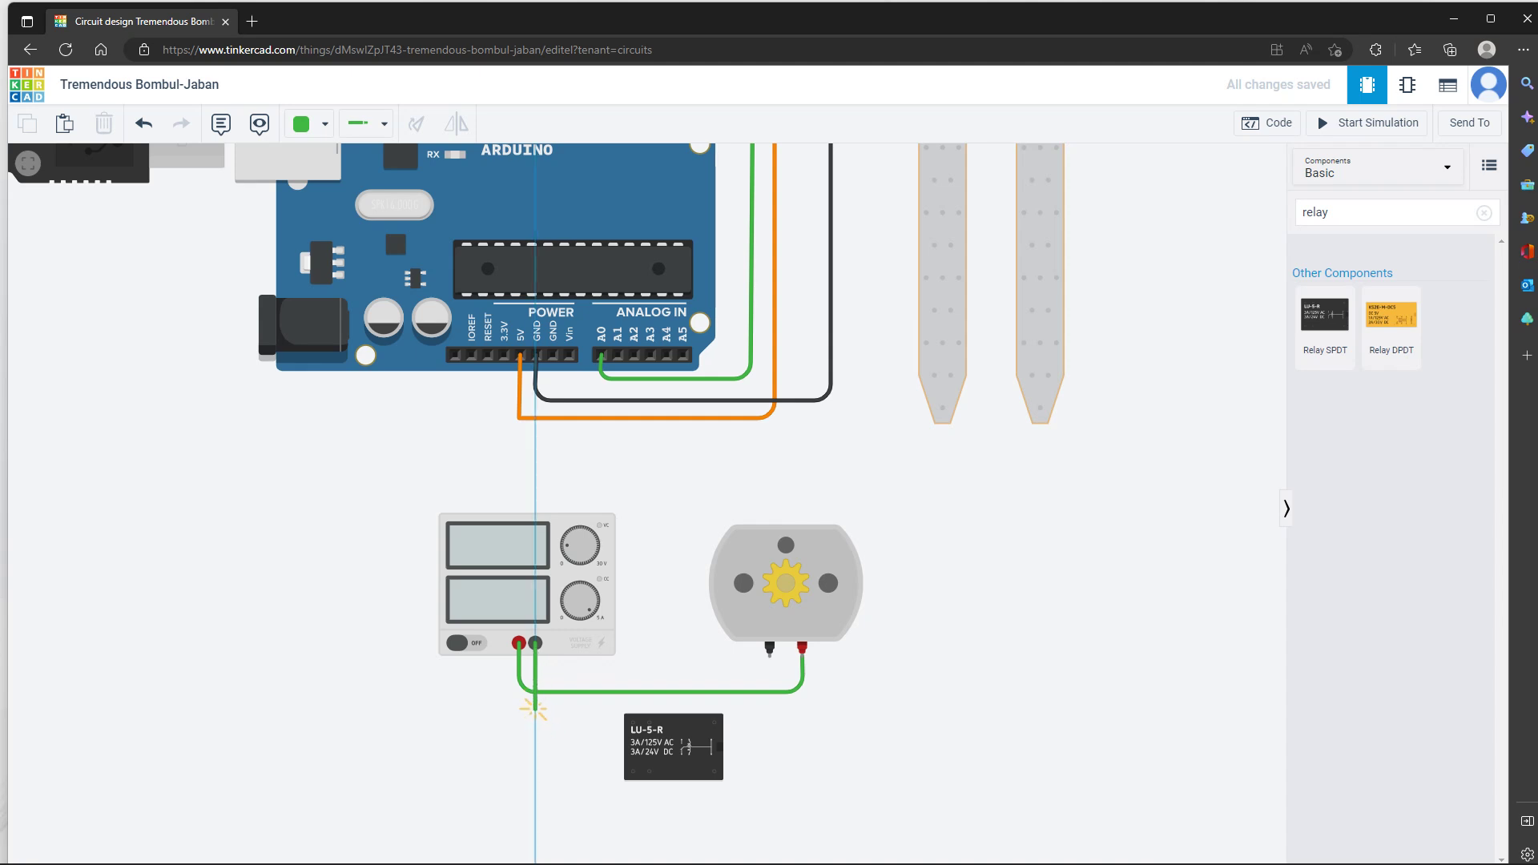
pyautogui.click(647, 716)
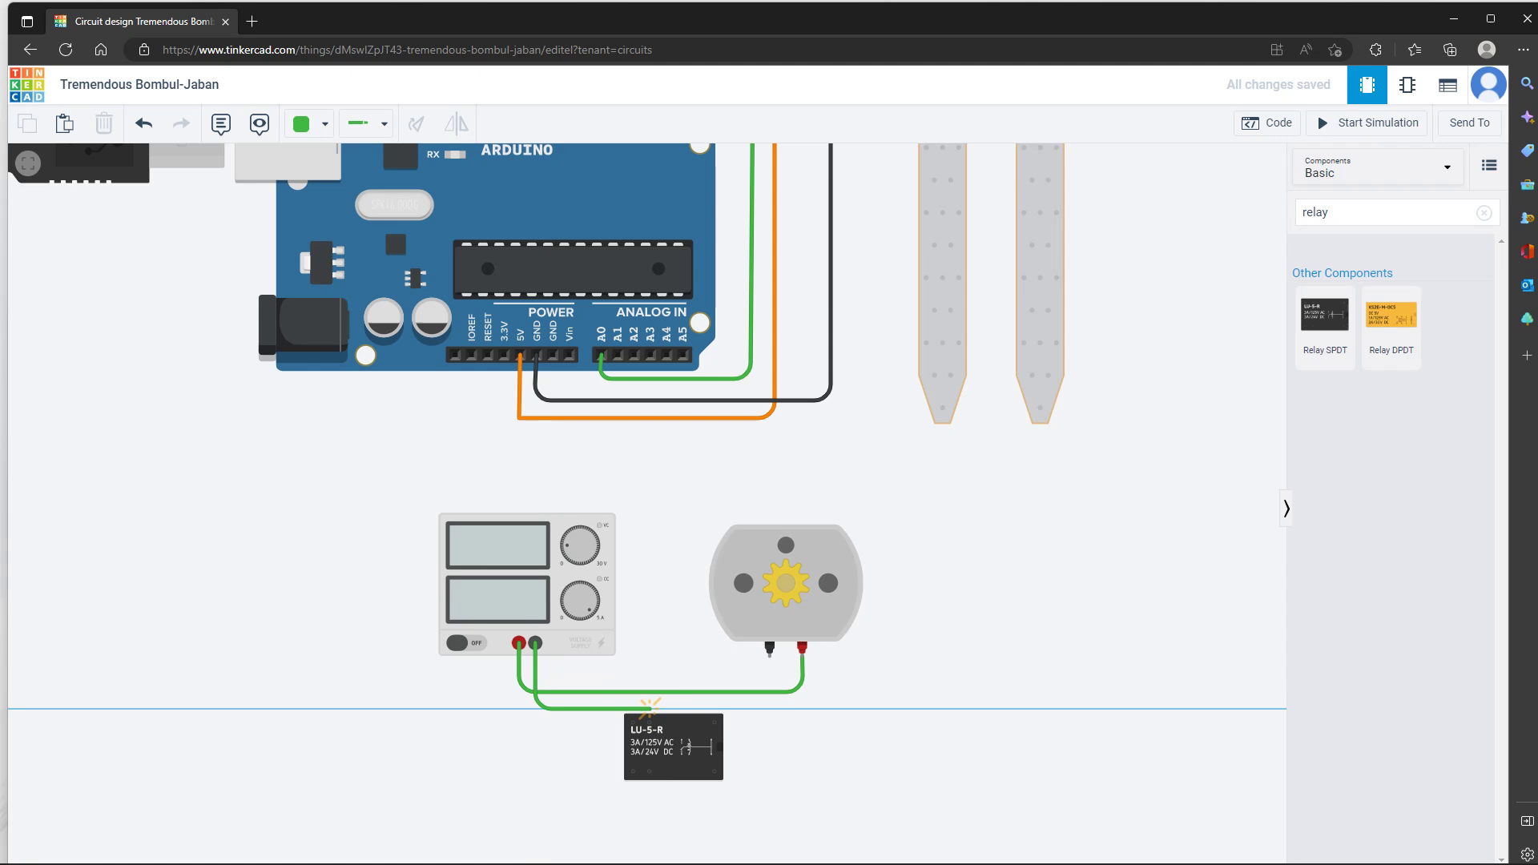
pyautogui.click(649, 722)
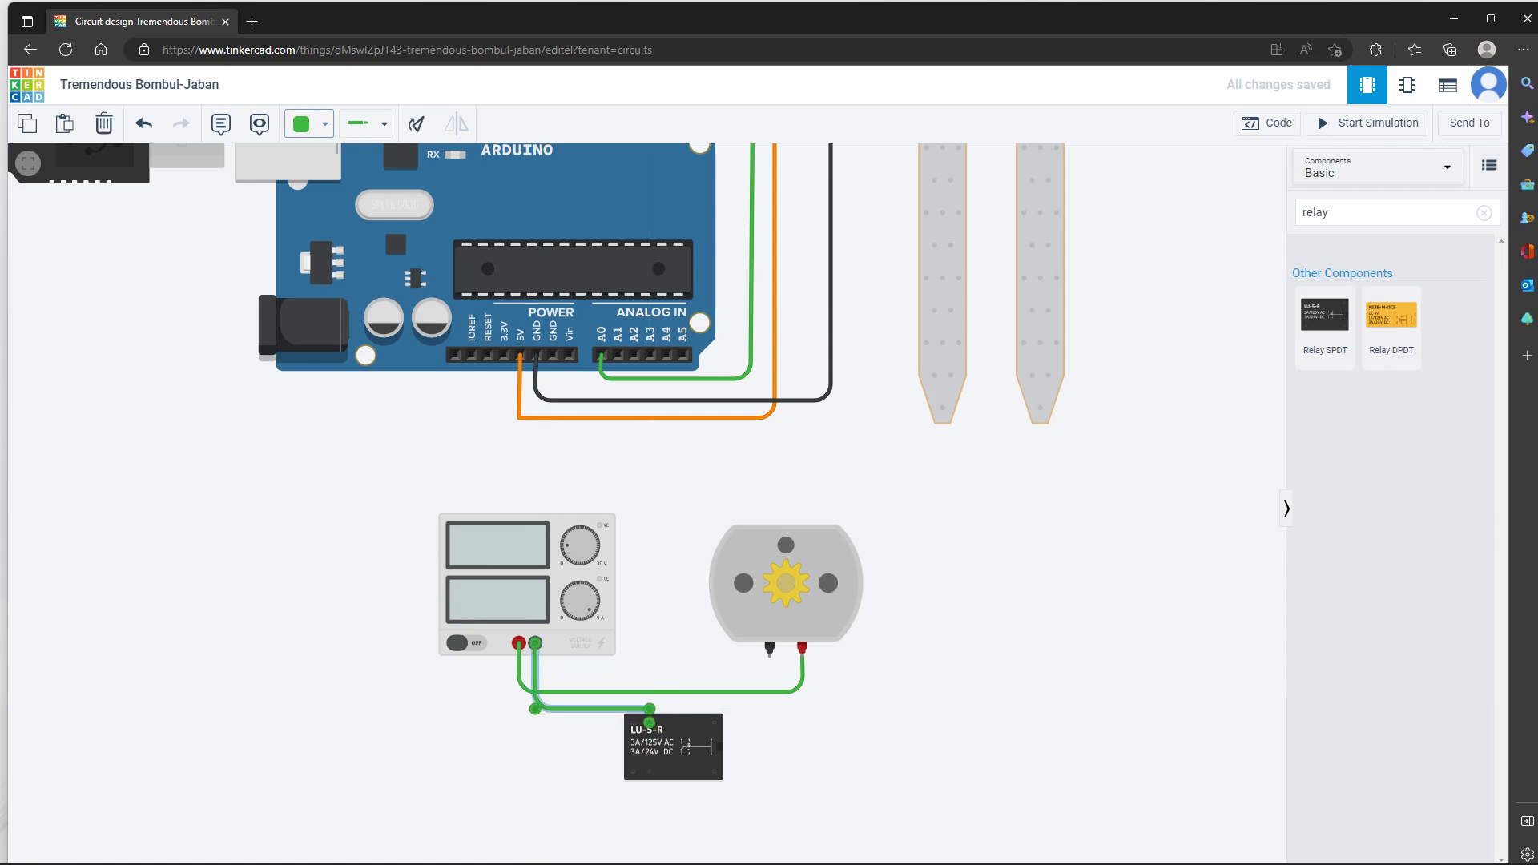
pyautogui.click(313, 122)
pyautogui.click(316, 173)
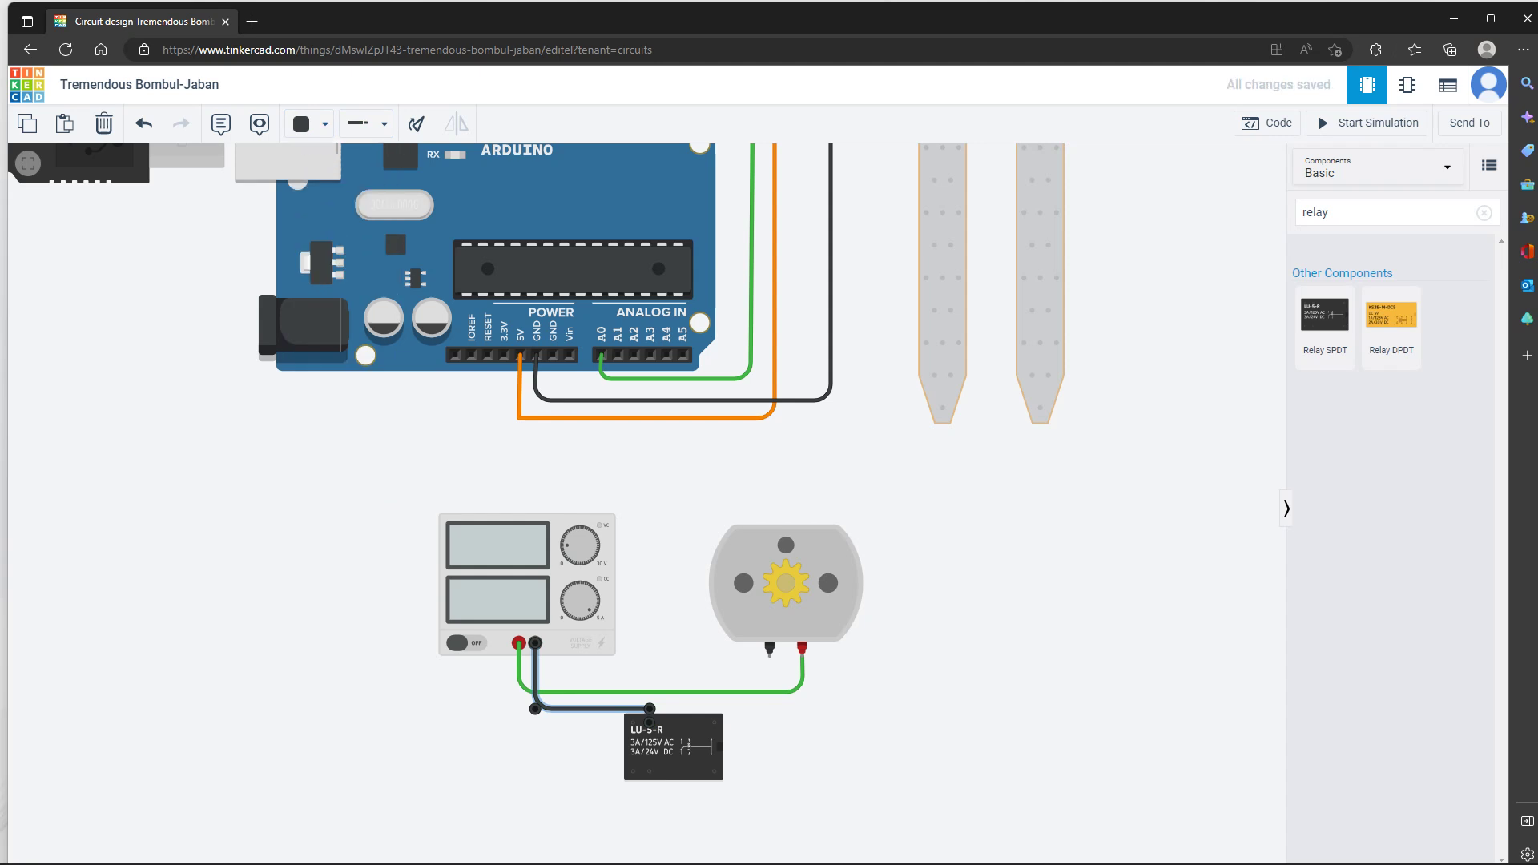
# Change the colour of the wire between the power supply's positive terminal and the DC motor's red terminal to orange
pyautogui.click(625, 691)
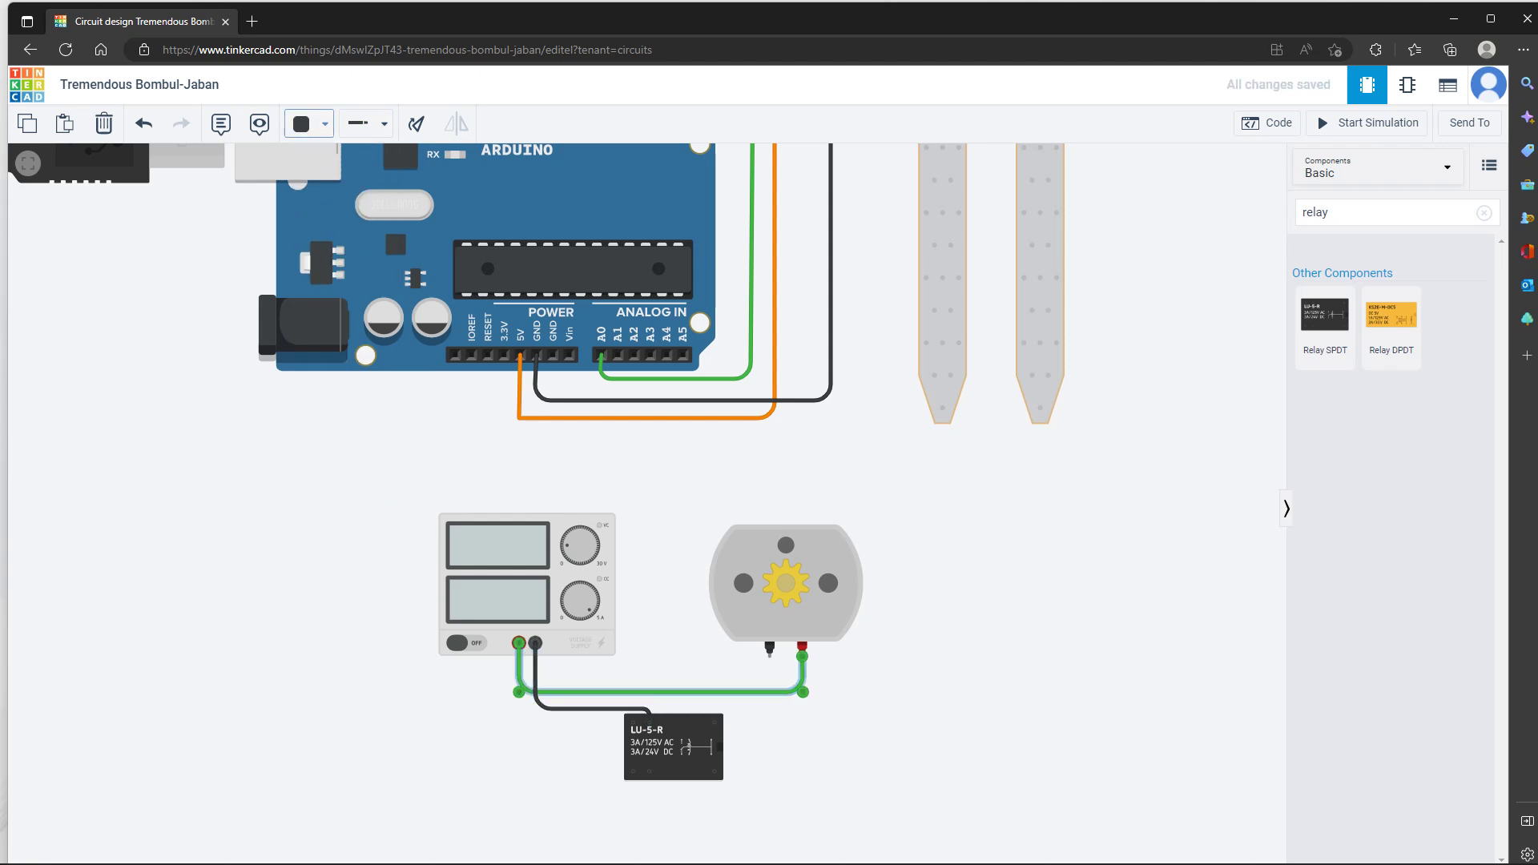
pyautogui.click(312, 122)
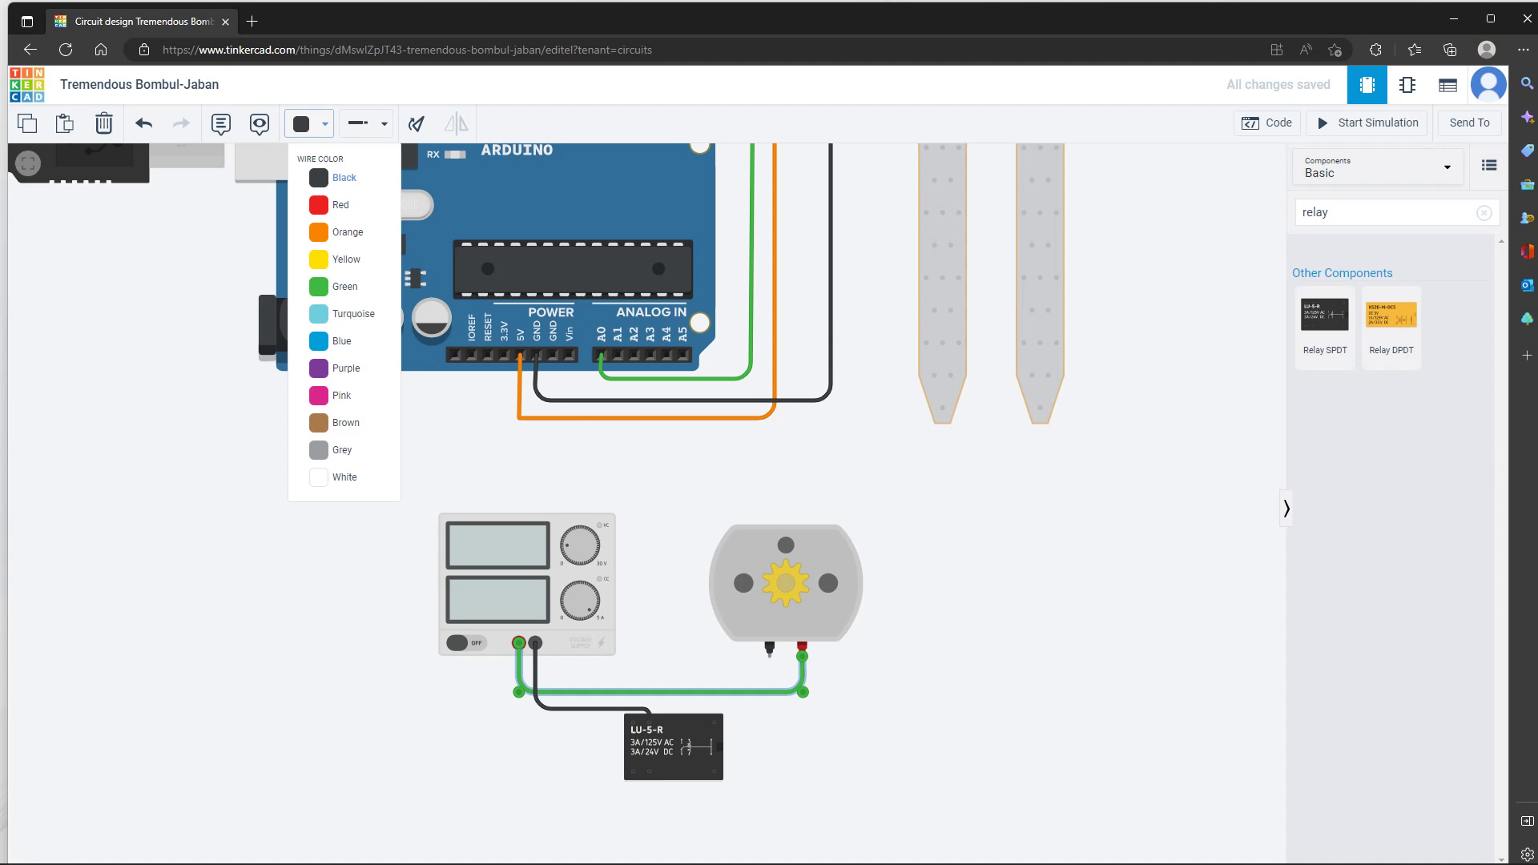
pyautogui.click(345, 231)
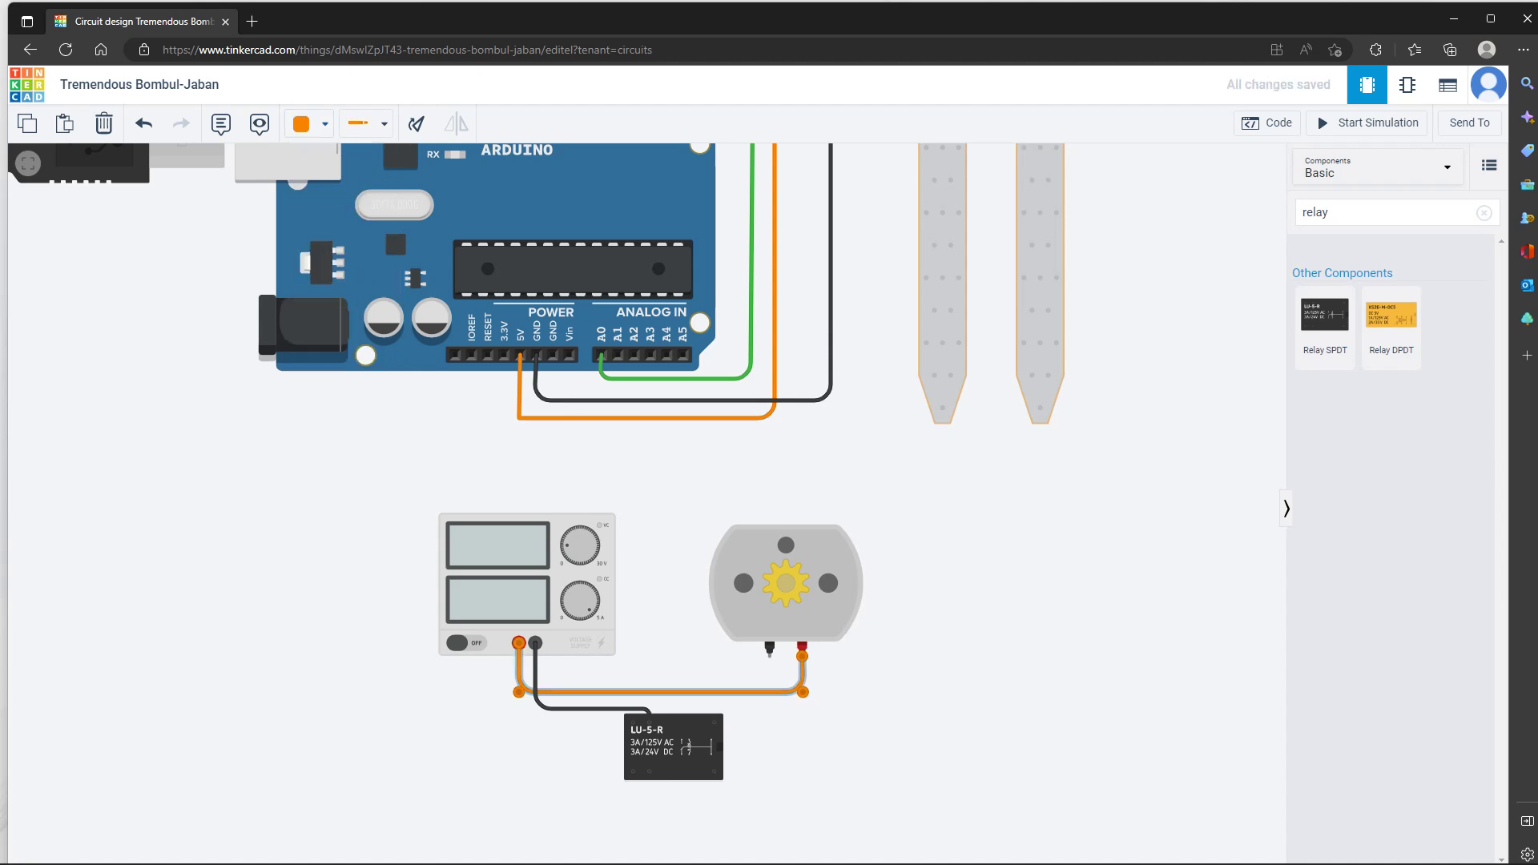
pyautogui.click(671, 496)
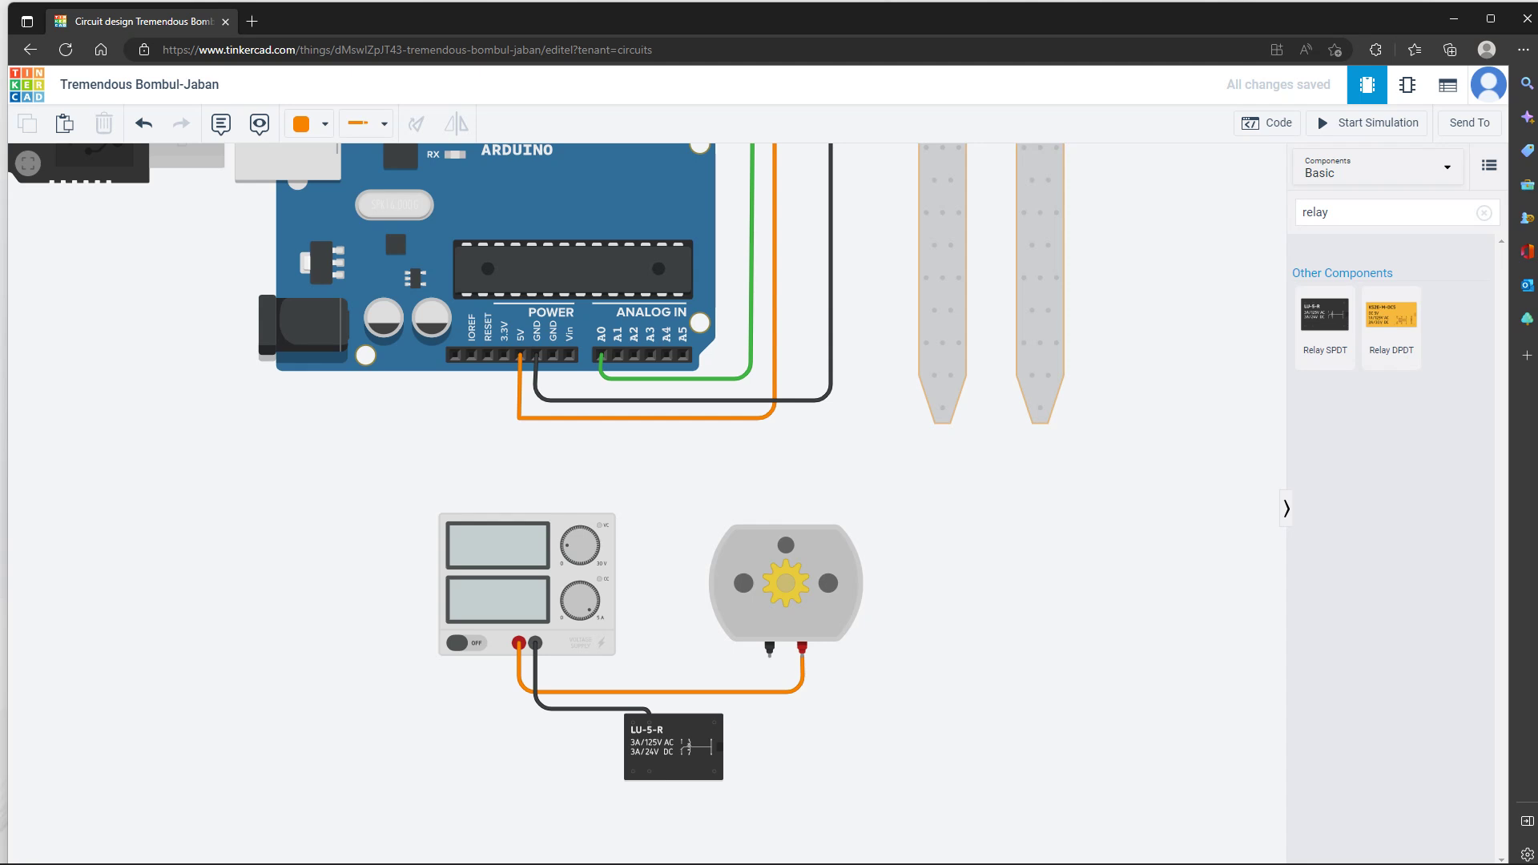
# Wire the DC motor's black terminal to the relay's Terminal 6 with right-angle bends, and colour the wire black
pyautogui.click(769, 656)
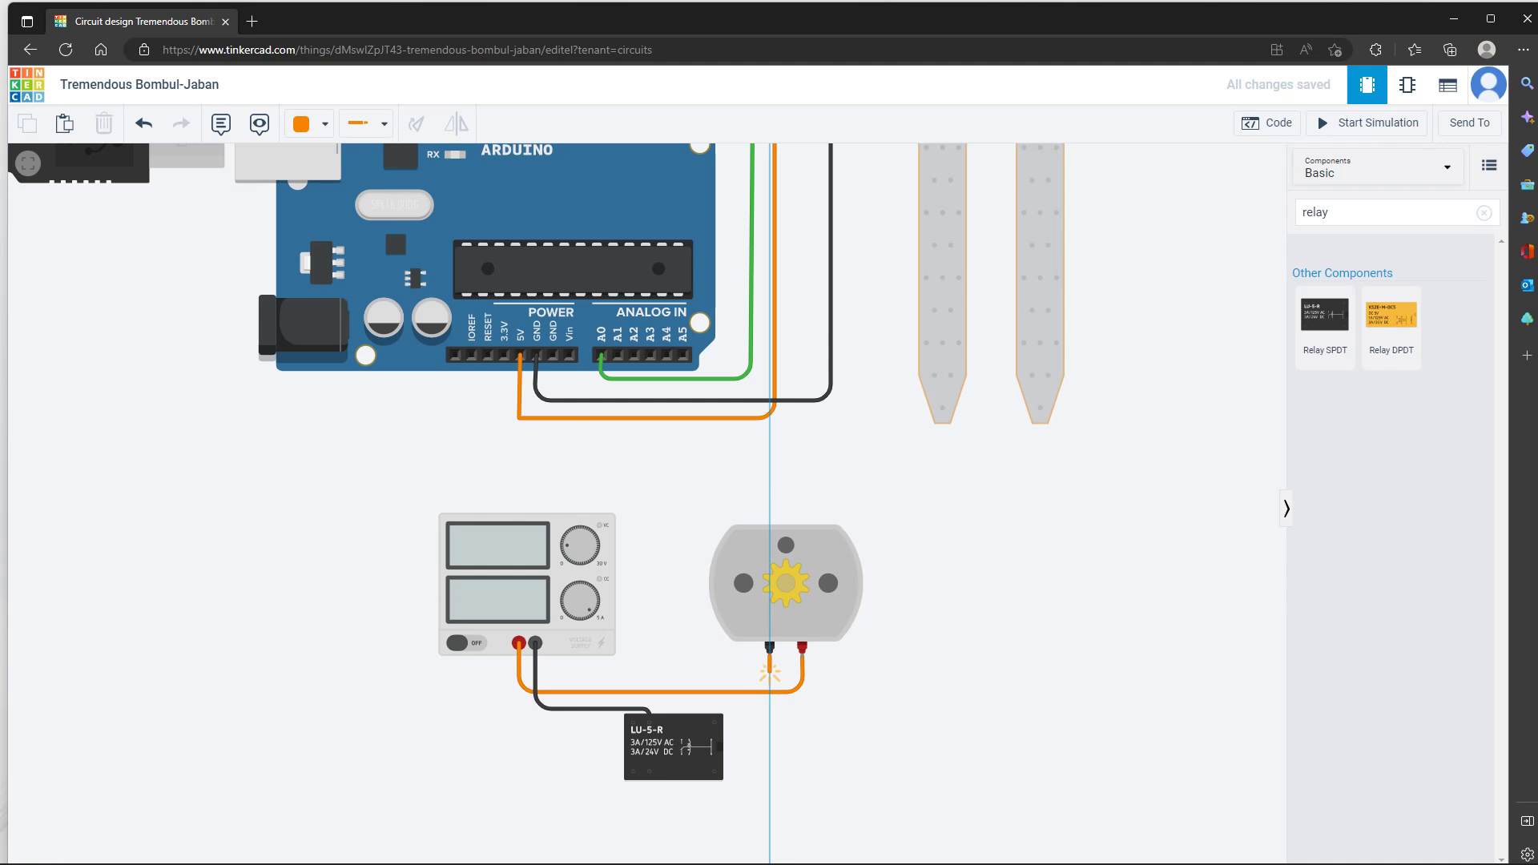
pyautogui.click(769, 671)
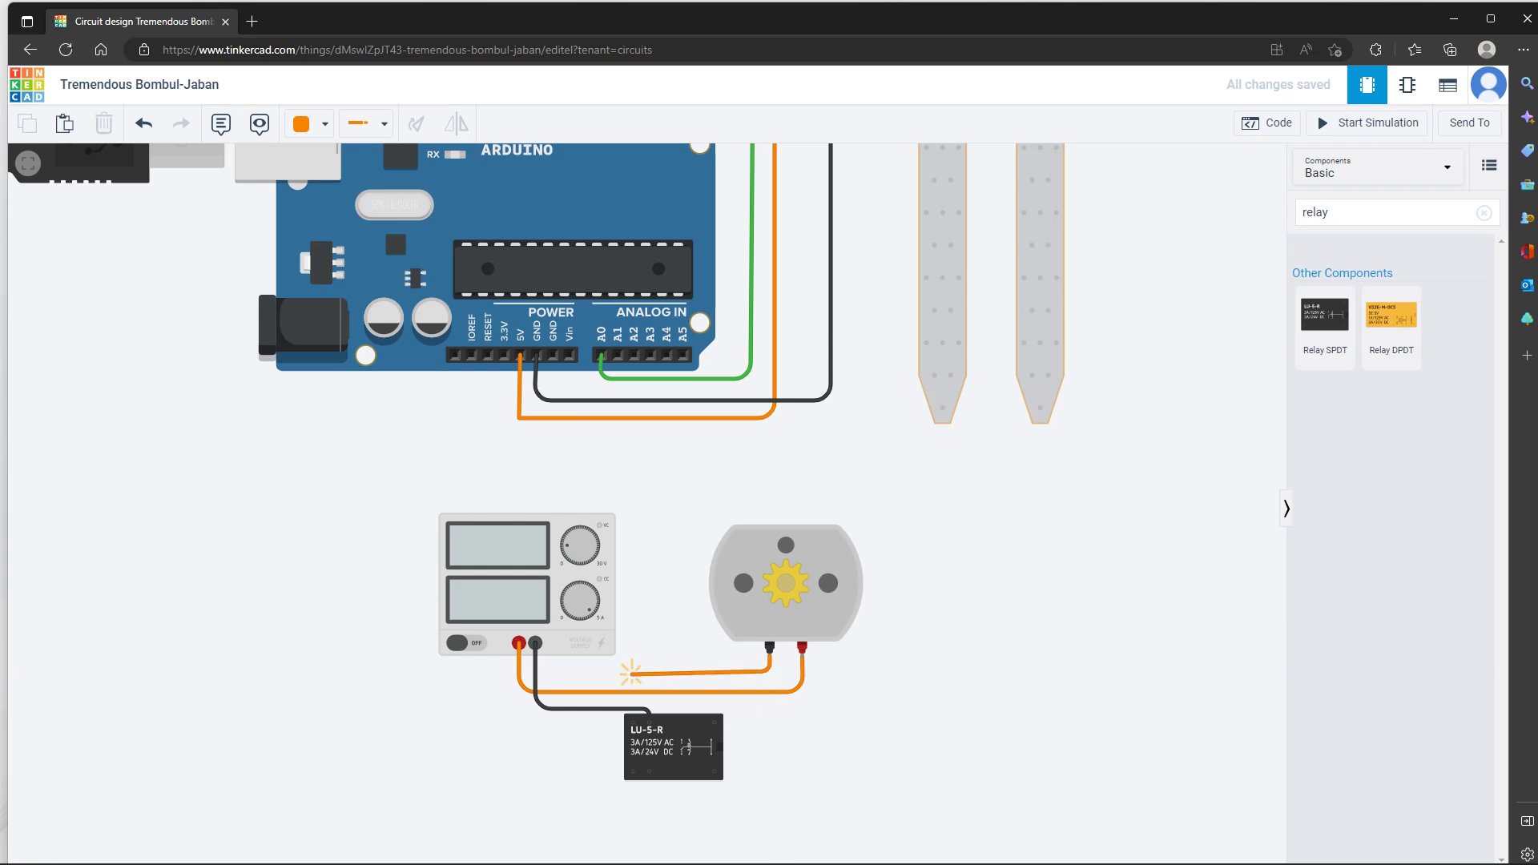
pyautogui.click(632, 671)
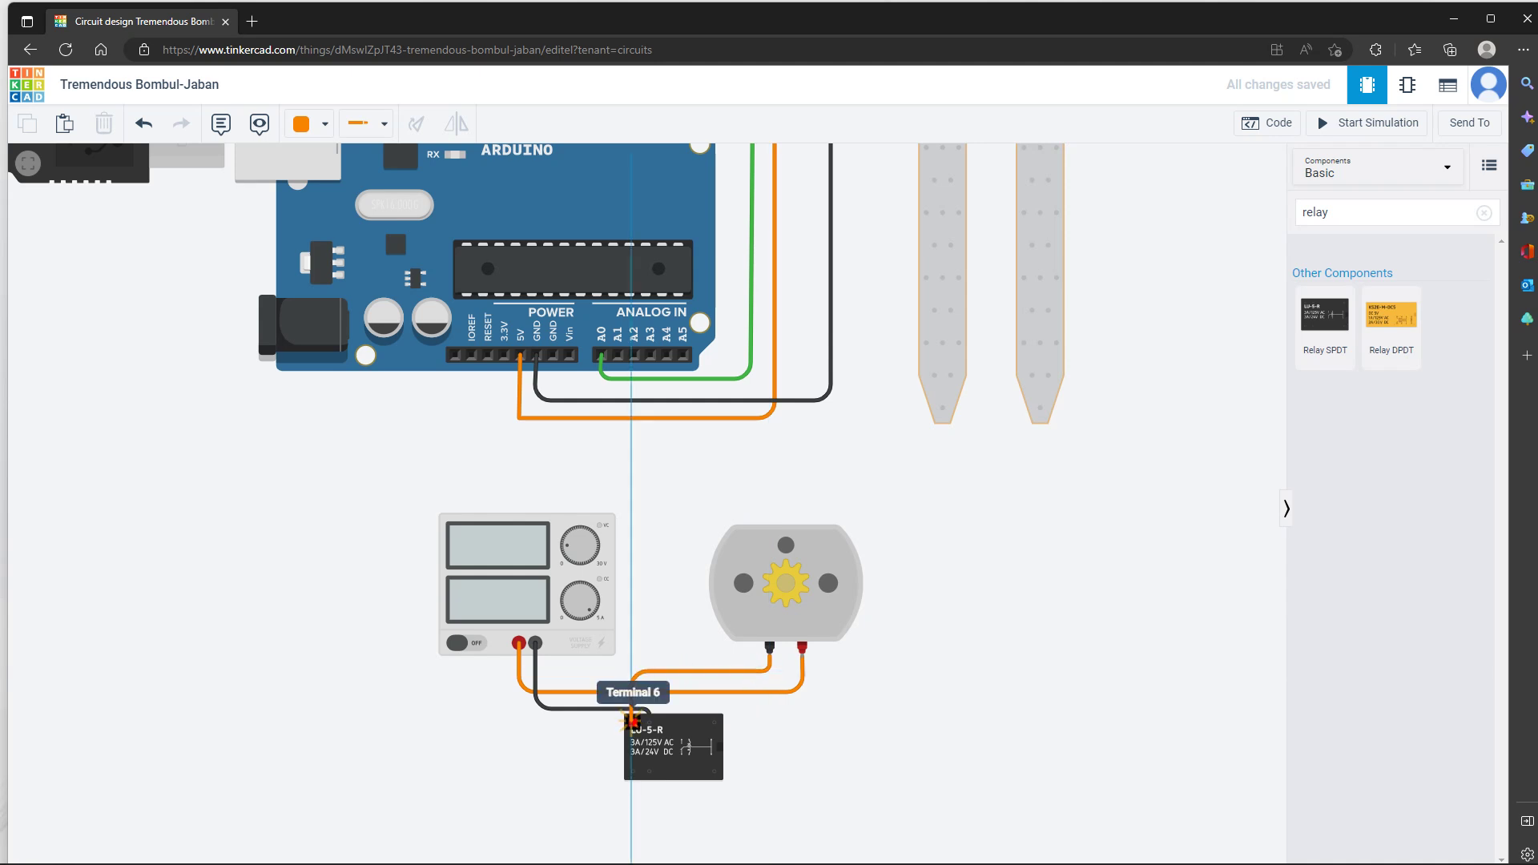
pyautogui.click(632, 721)
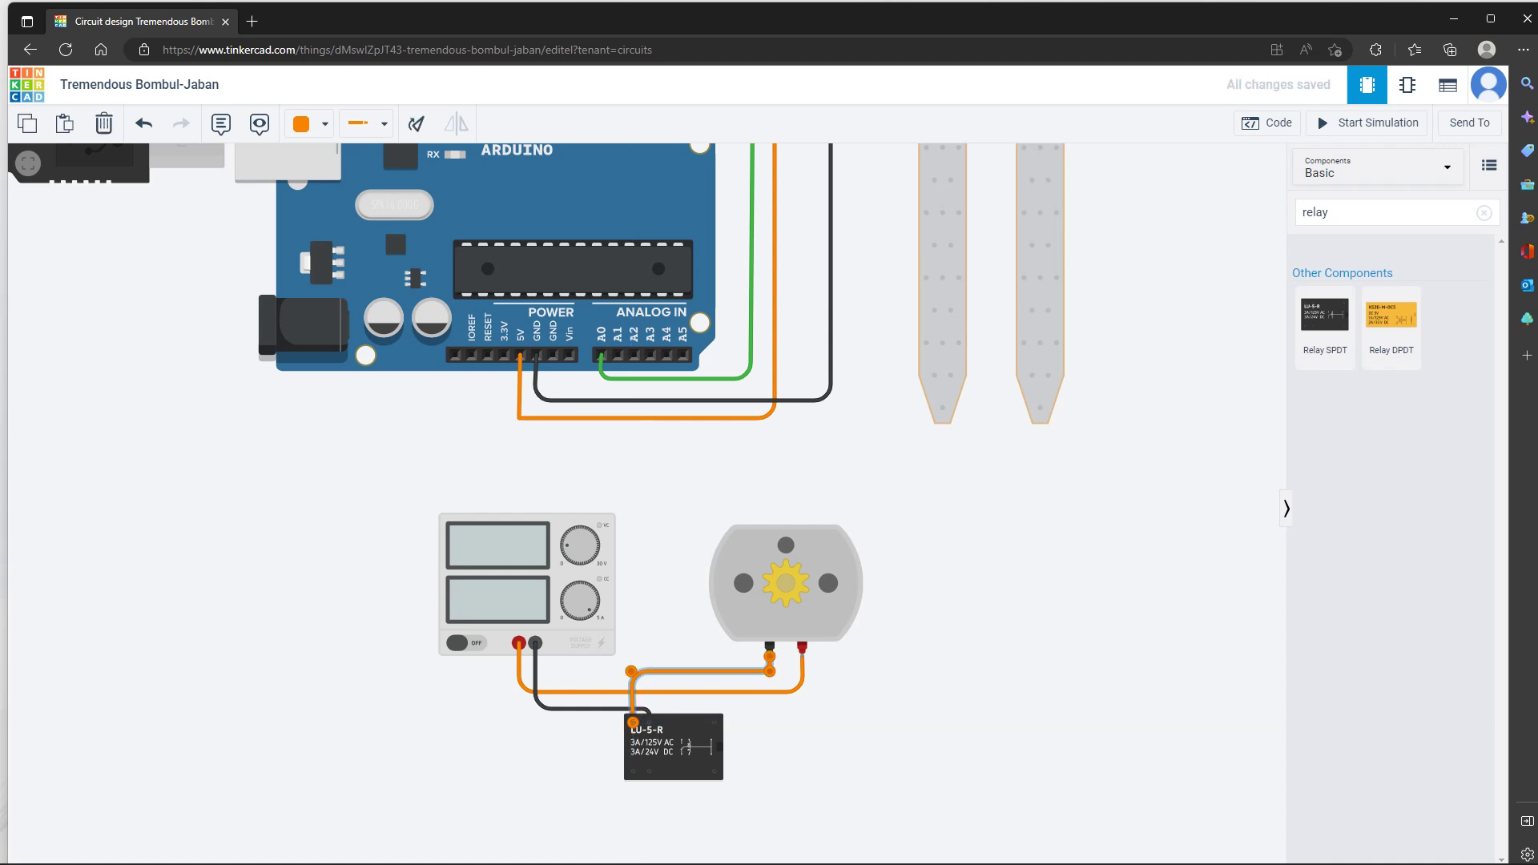
pyautogui.click(313, 124)
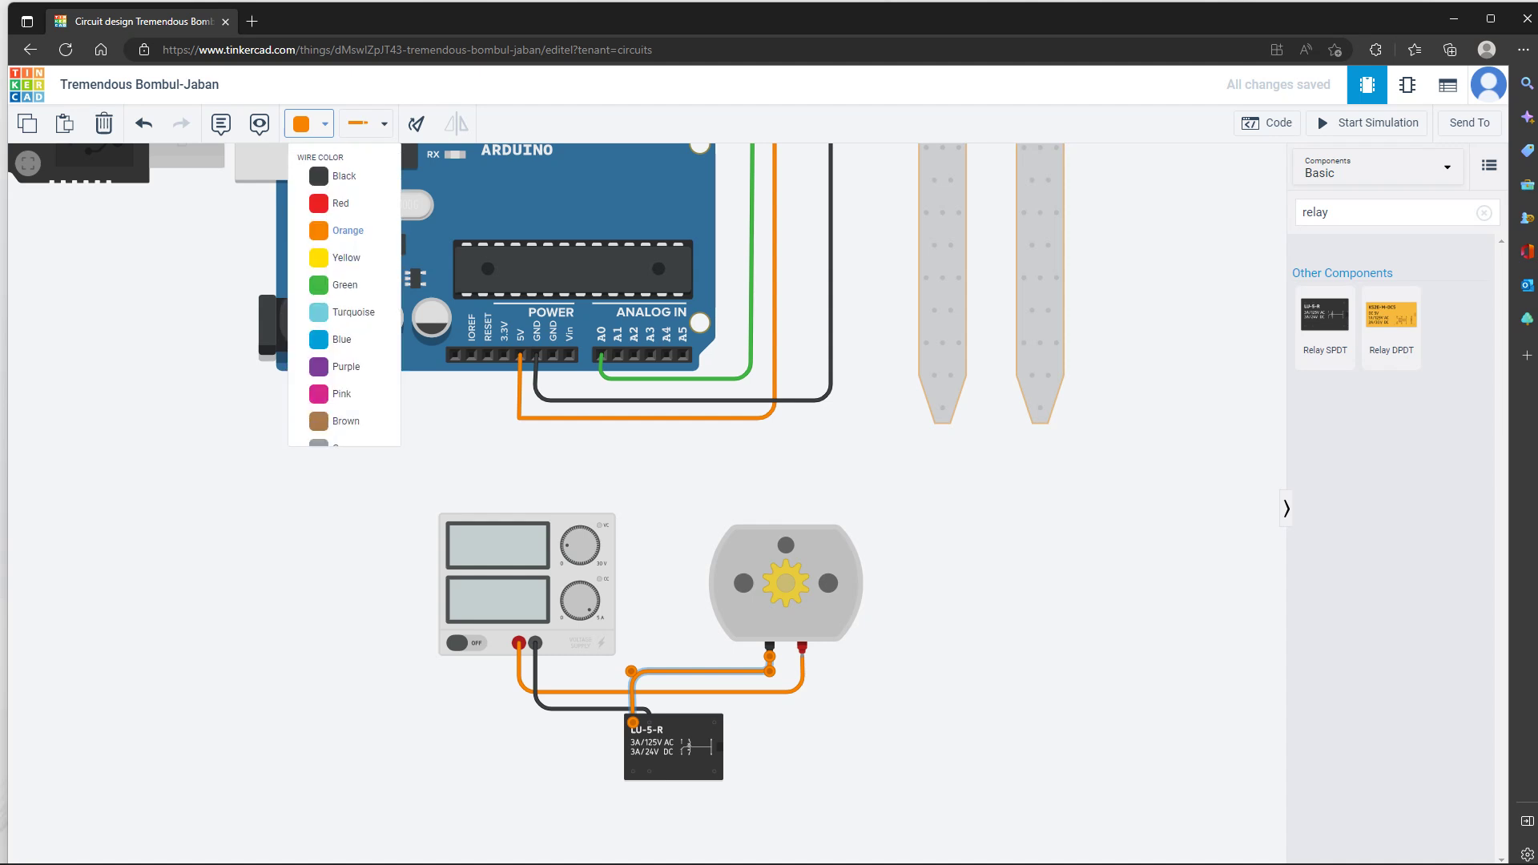
pyautogui.click(344, 171)
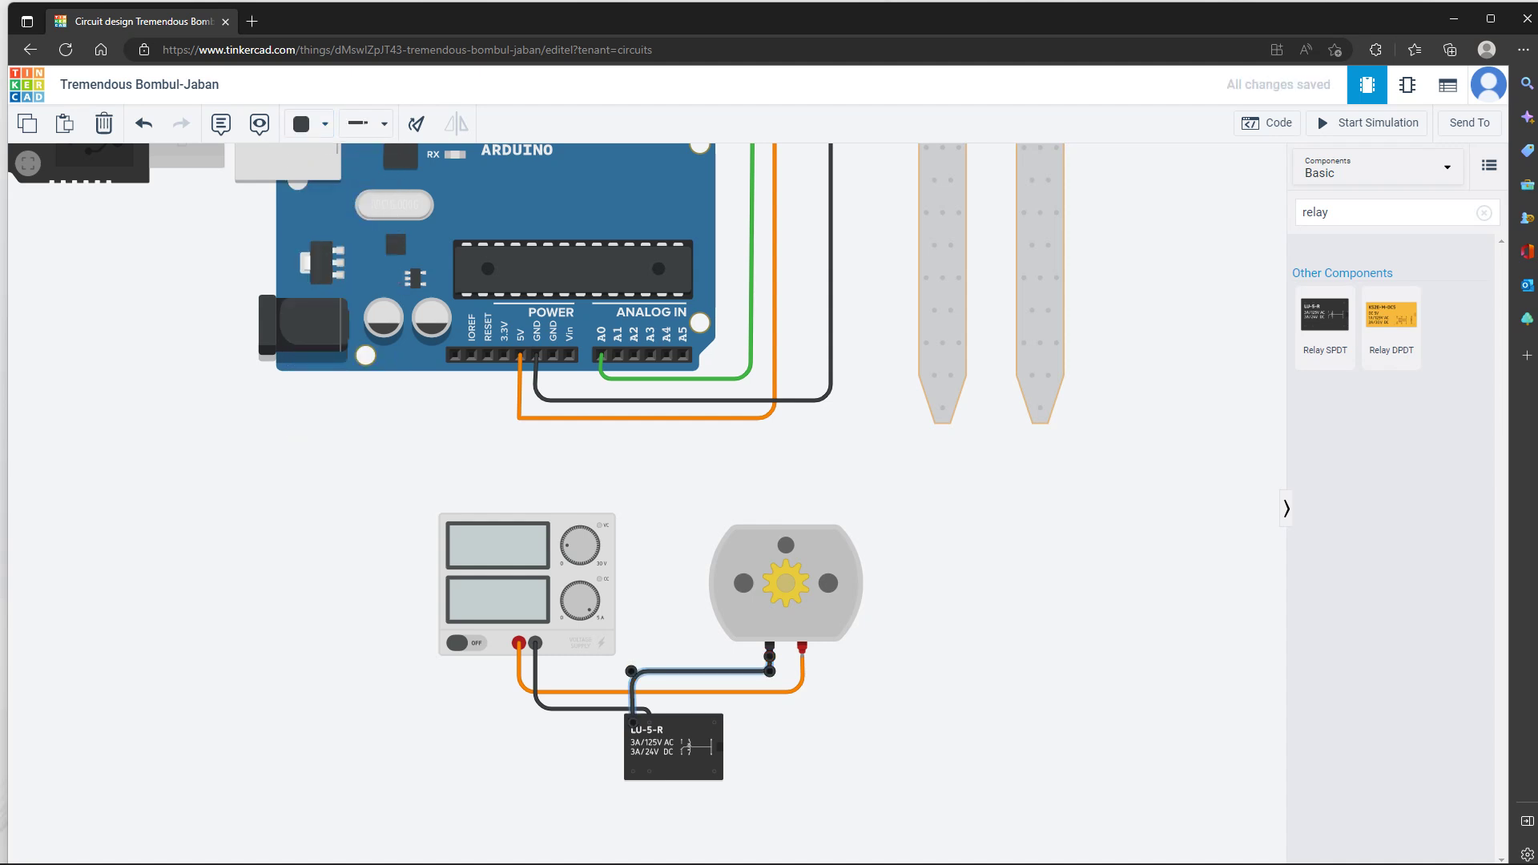
pyautogui.press('Escape')
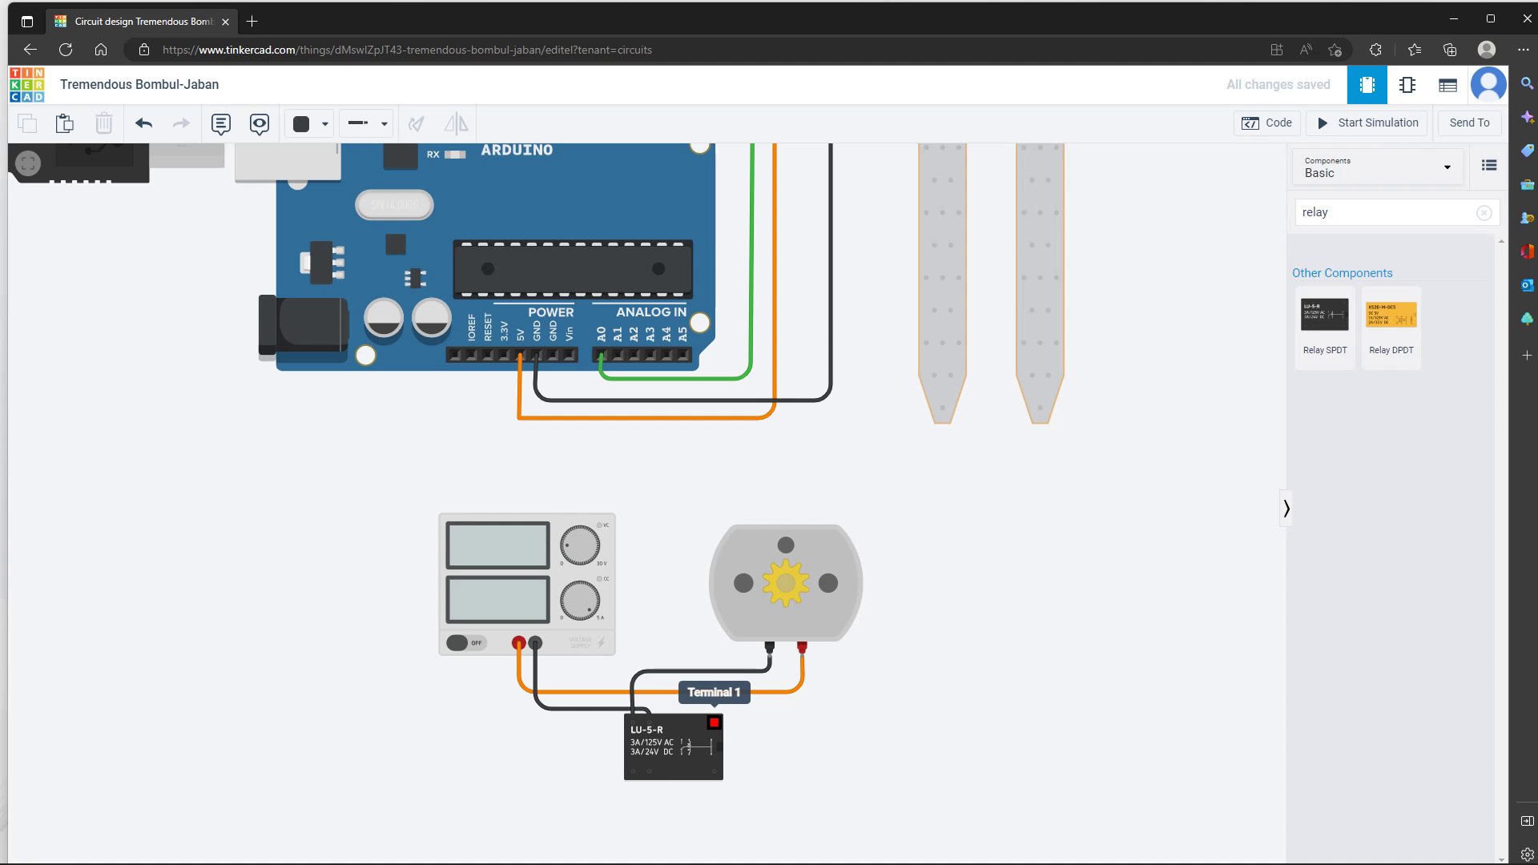
# Replace the wire from the power supply's negative terminal to the relay with one ending at Terminal 1, routed just above the relay
pyautogui.click(600, 708)
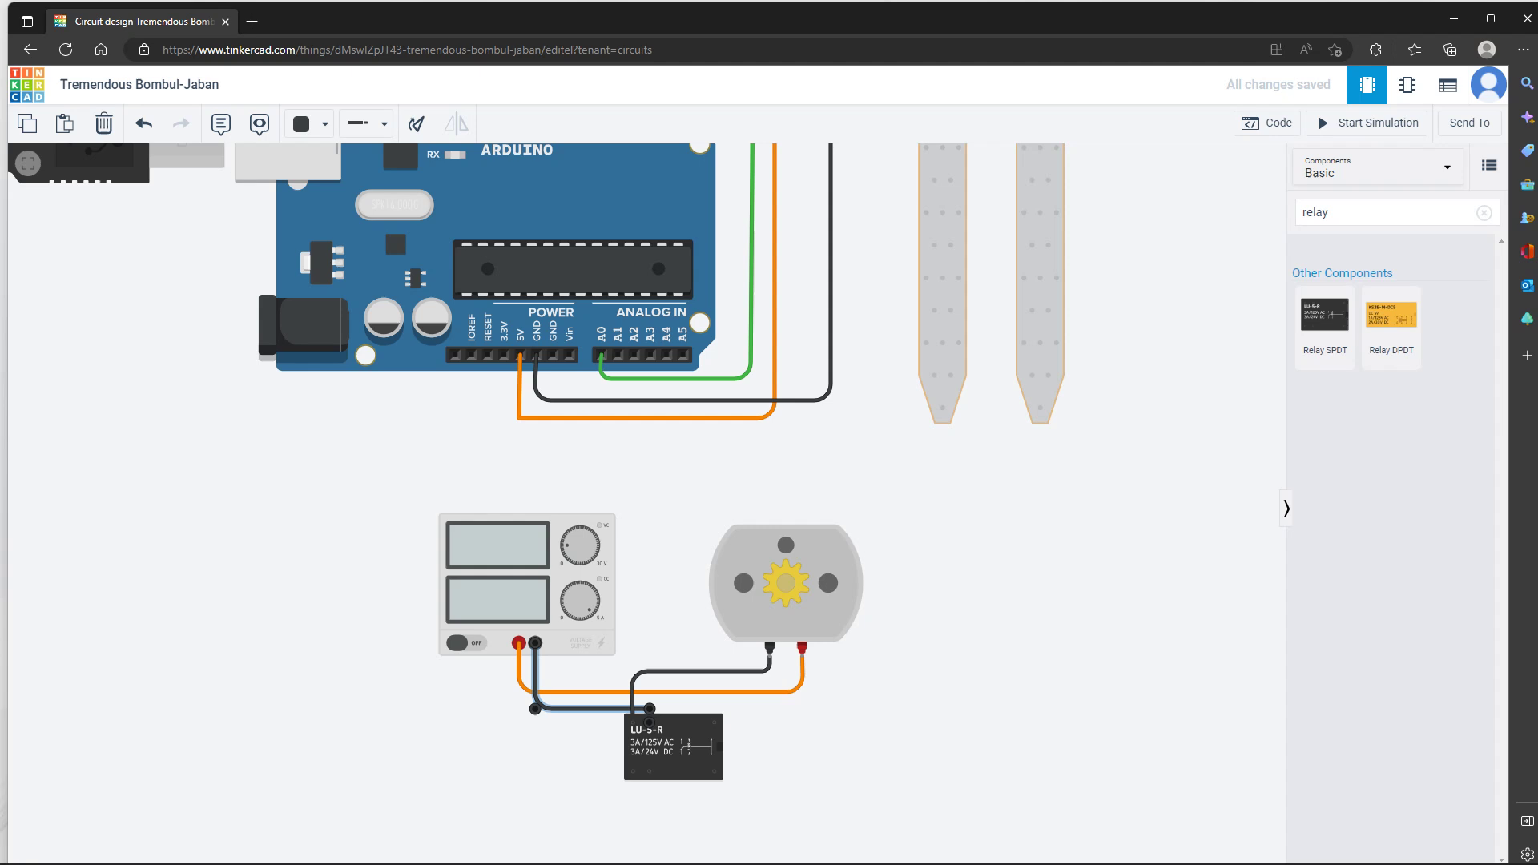
pyautogui.press('Delete')
pyautogui.click(535, 642)
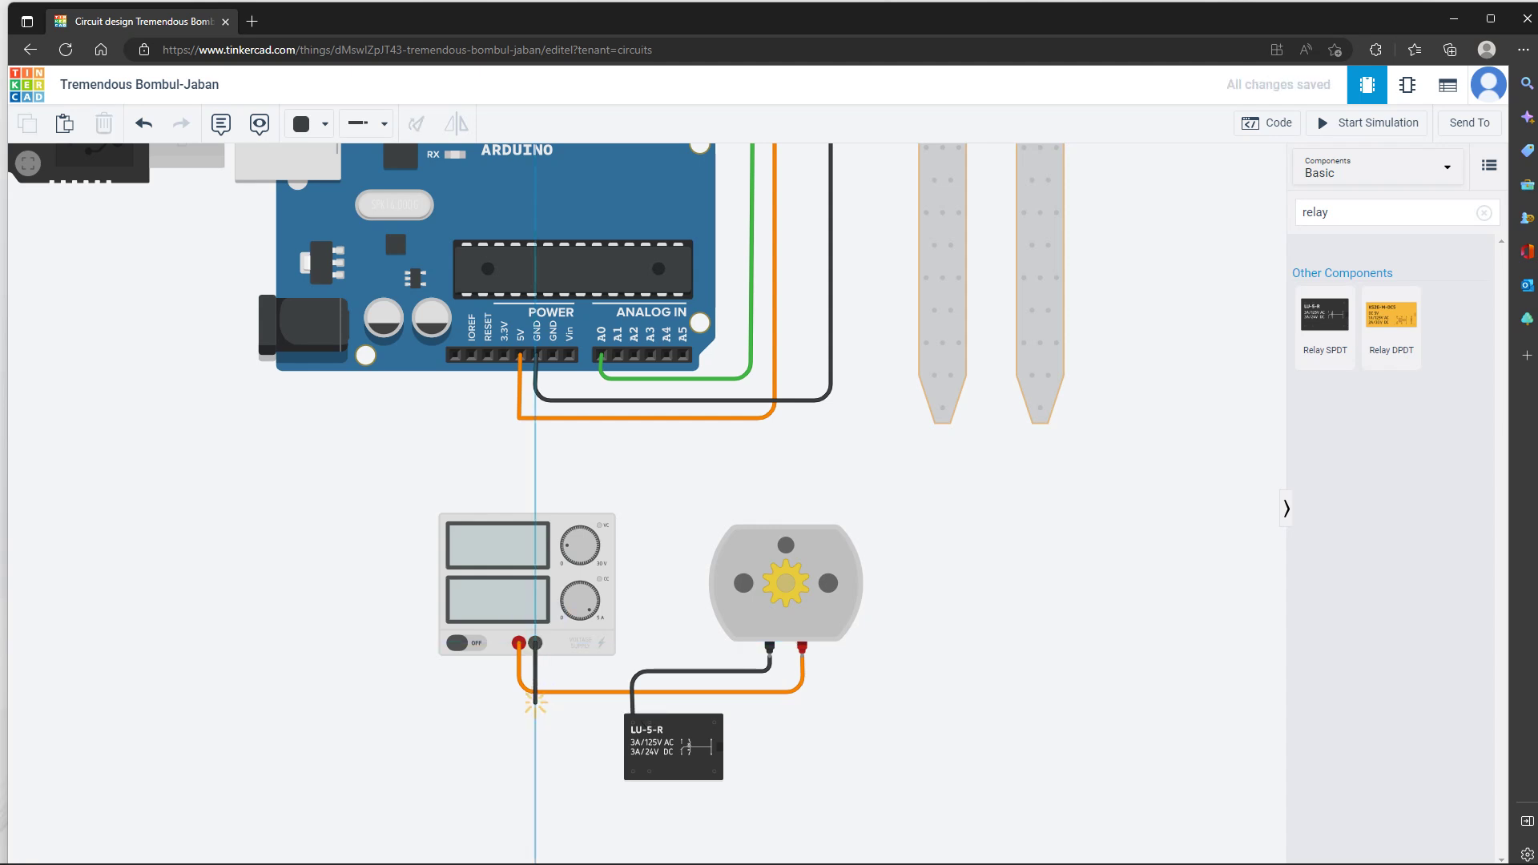
pyautogui.click(535, 703)
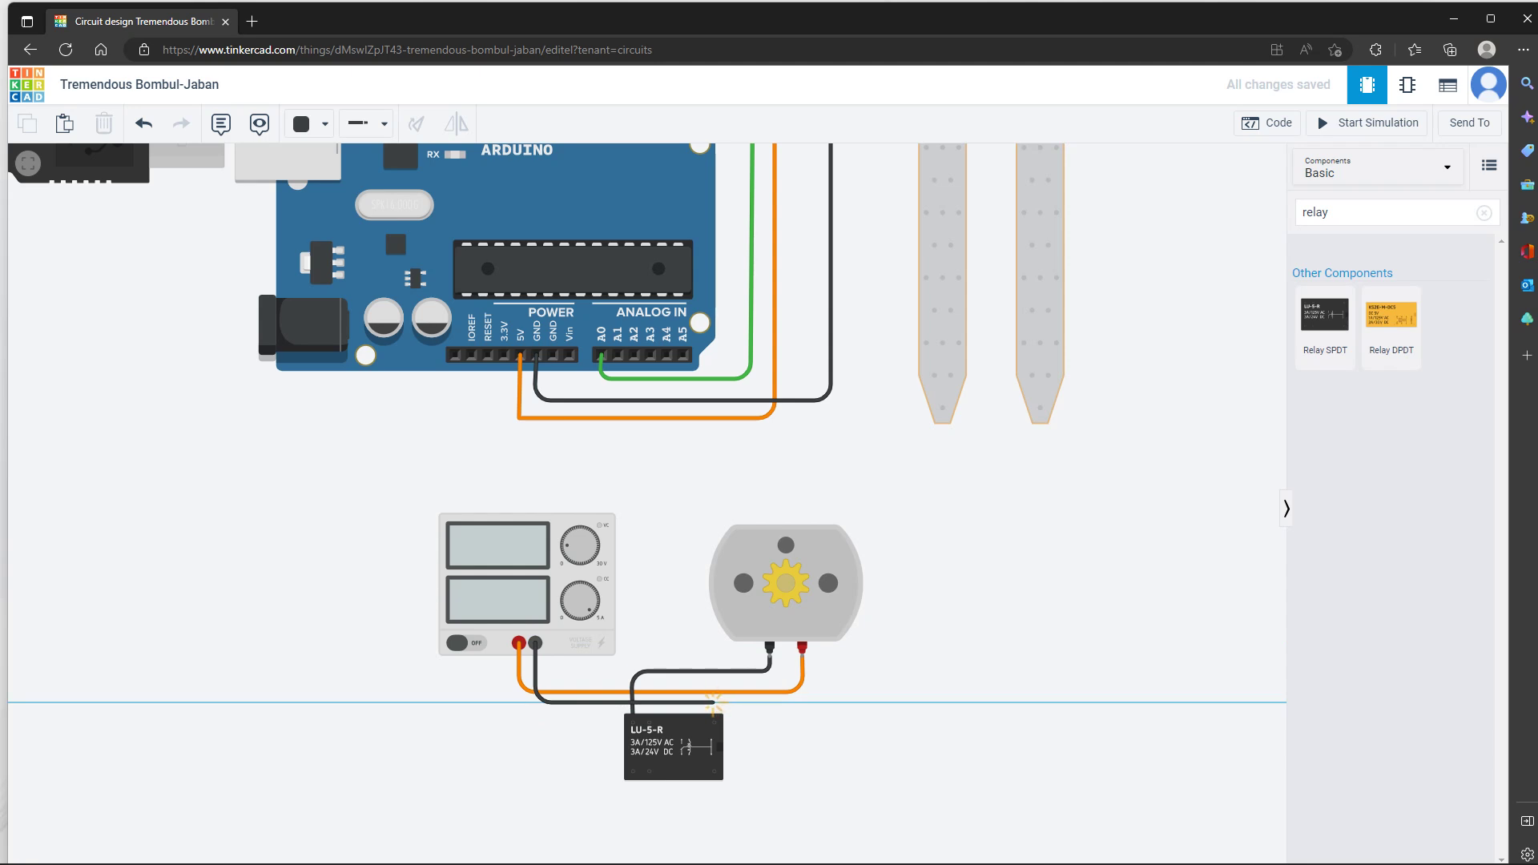
pyautogui.click(714, 722)
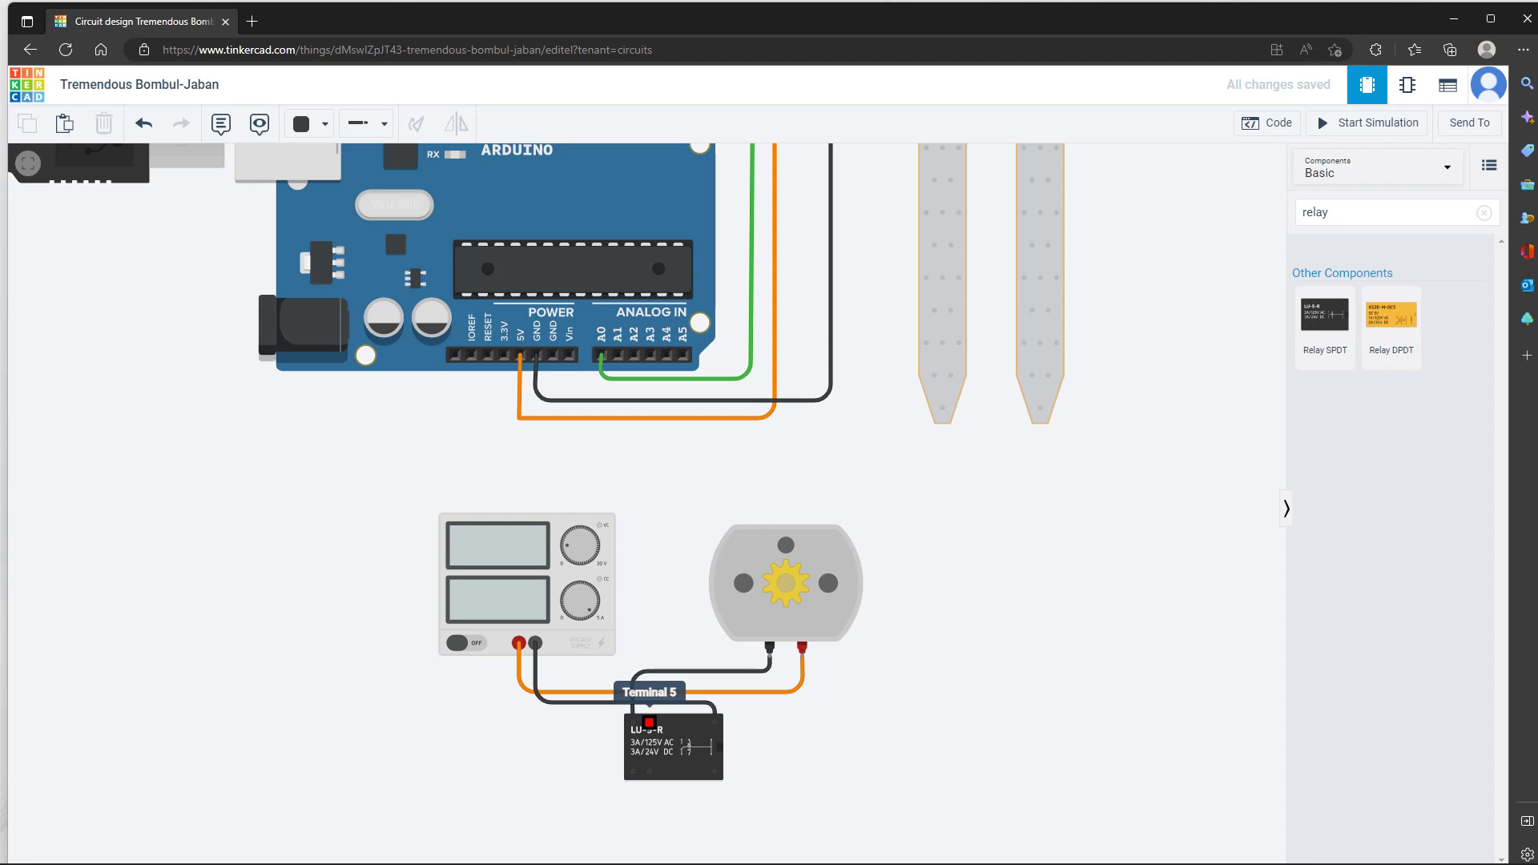
# Wire the relay's Terminal 5 to the Arduino's free GND pin, bending it in the gap between the board and the power supply
pyautogui.click(649, 722)
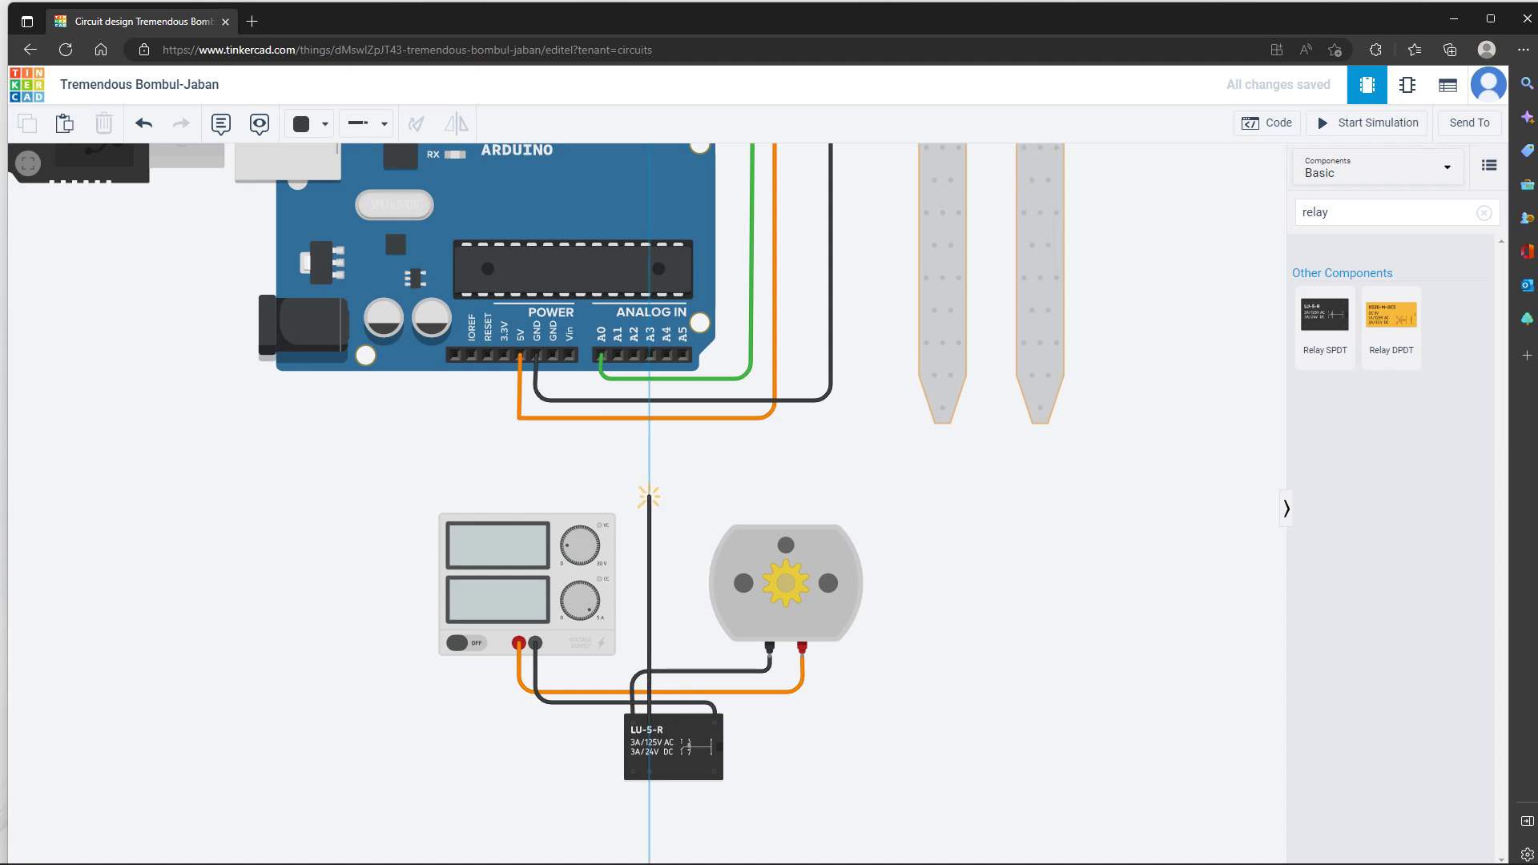
pyautogui.click(649, 449)
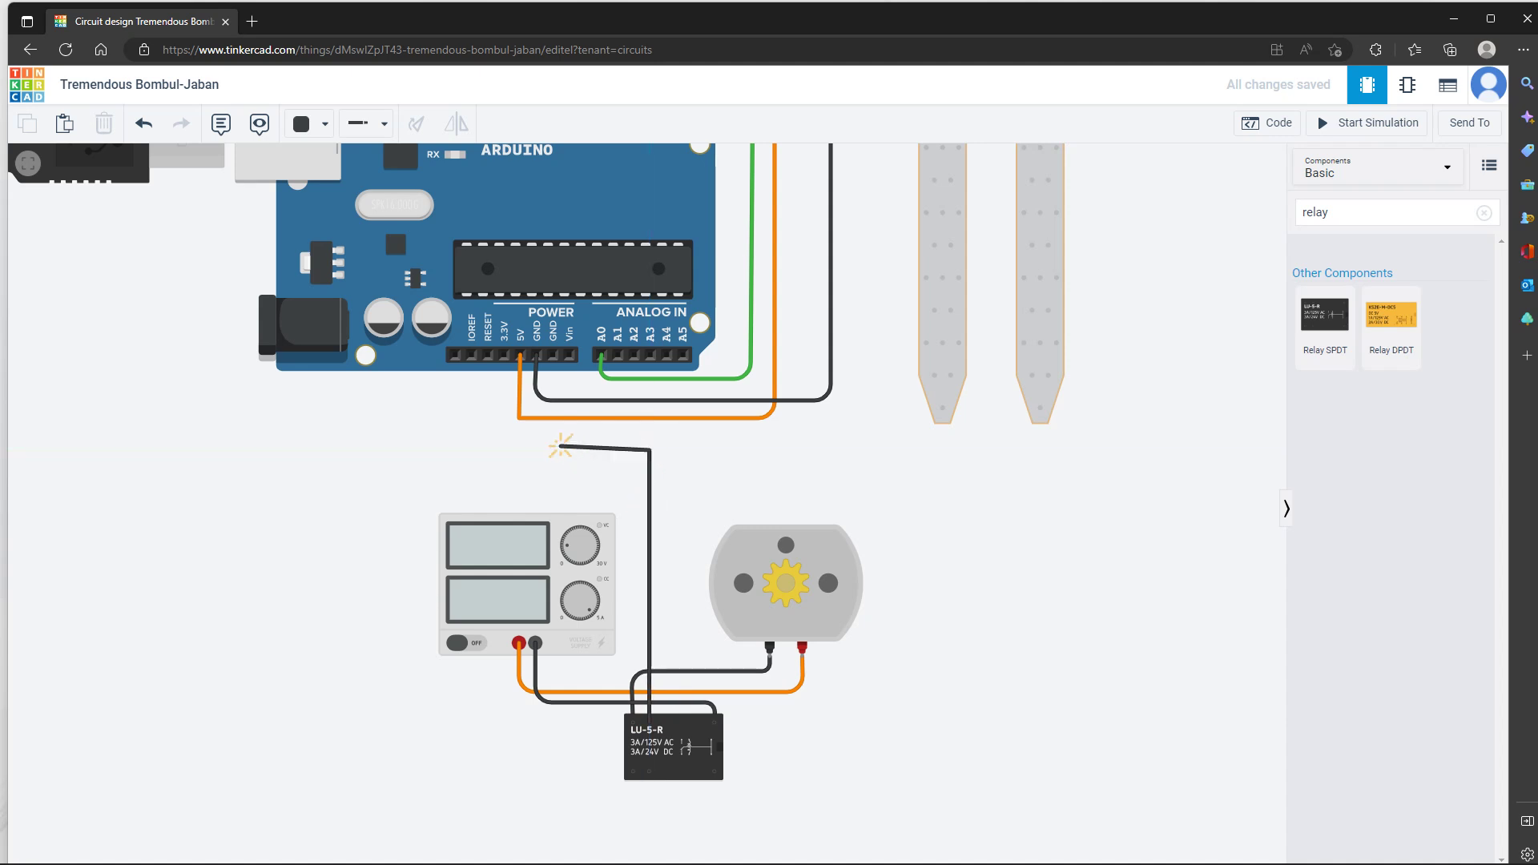
pyautogui.click(551, 450)
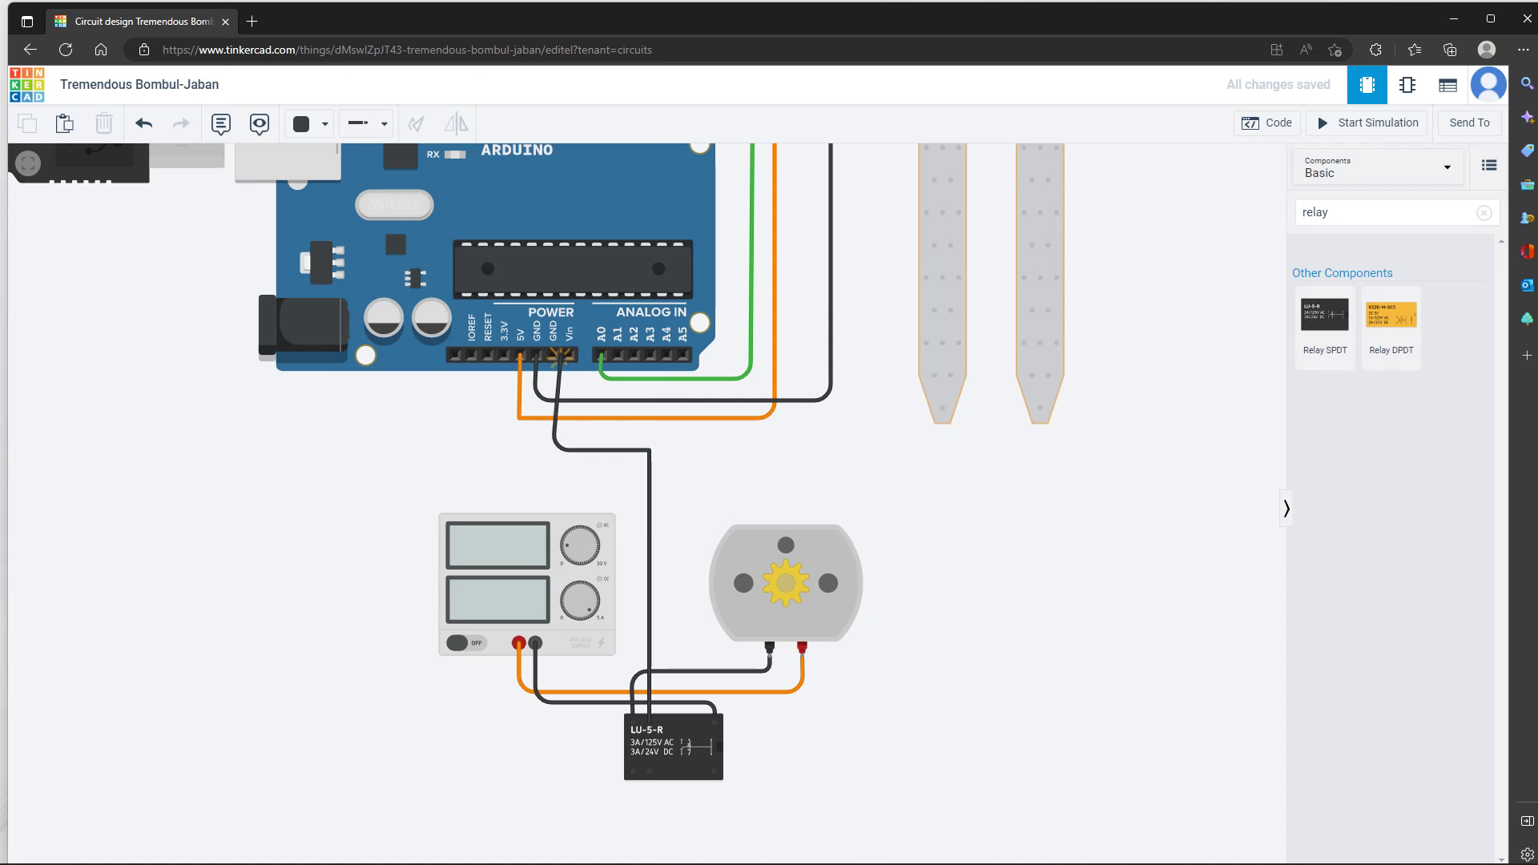
pyautogui.click(552, 354)
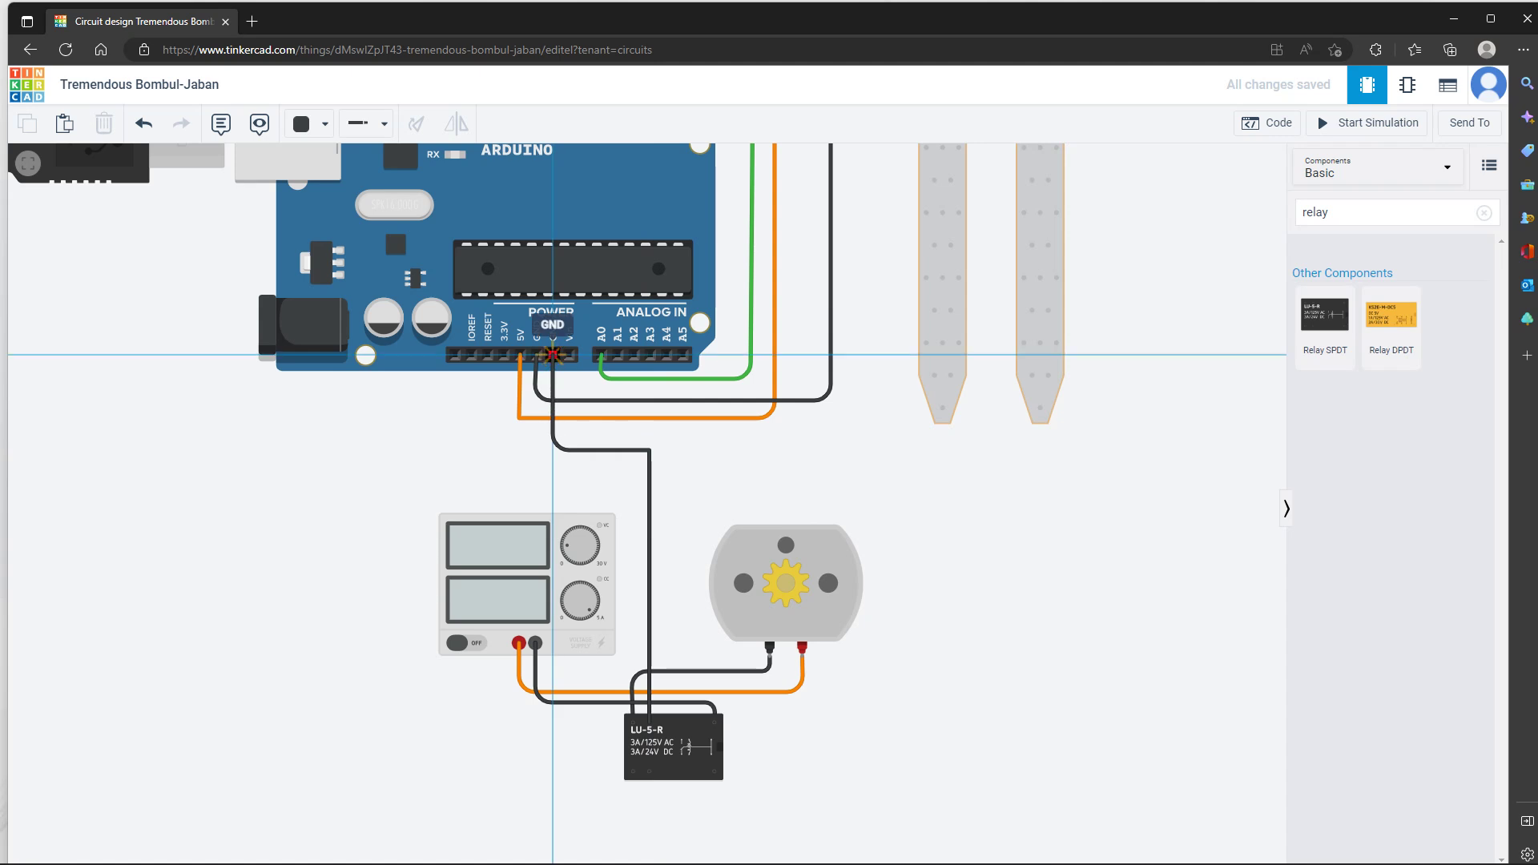
# Wire the relay's Terminal 8 to Arduino digital pin 10, routing it around the USB side and along the board's upper edge
pyautogui.scroll(2, 641, 480)
pyautogui.moveTo(865, 560); pyautogui.dragTo(843, 460)
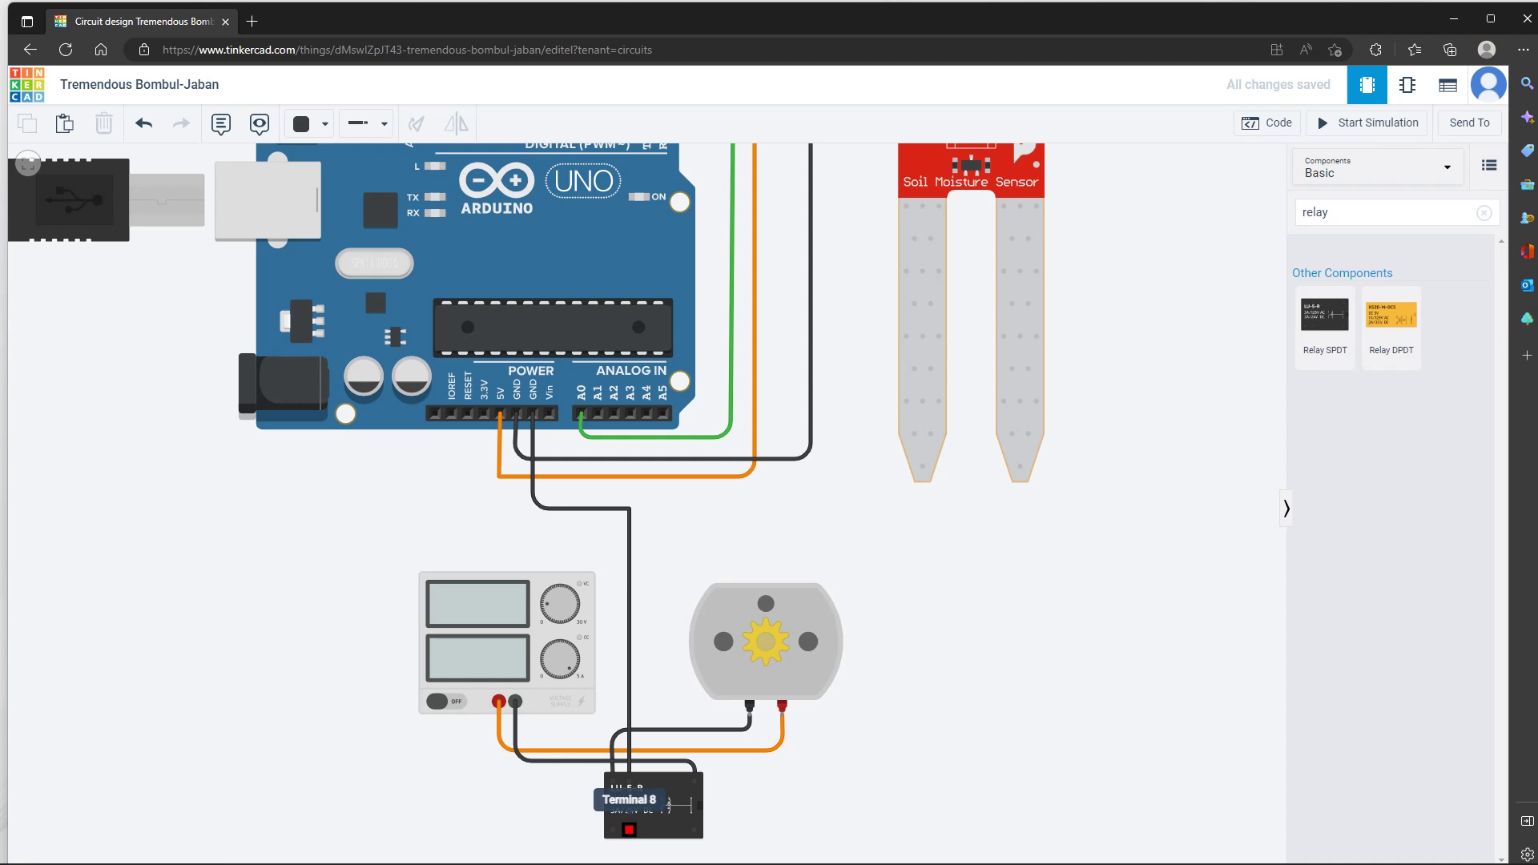
pyautogui.click(628, 829)
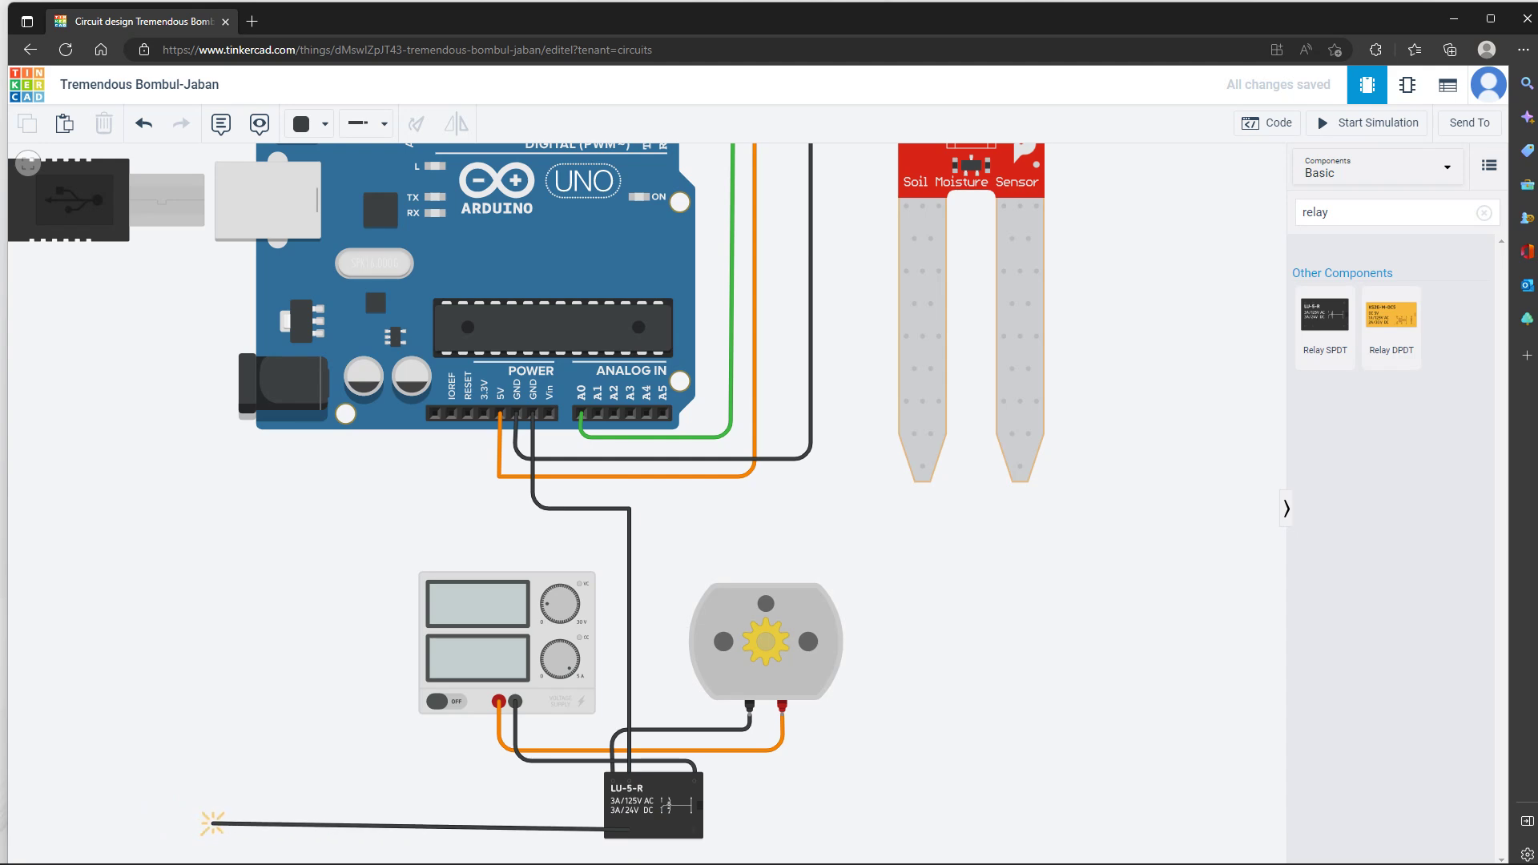
pyautogui.click(219, 829)
pyautogui.scroll(-2, 216, 741)
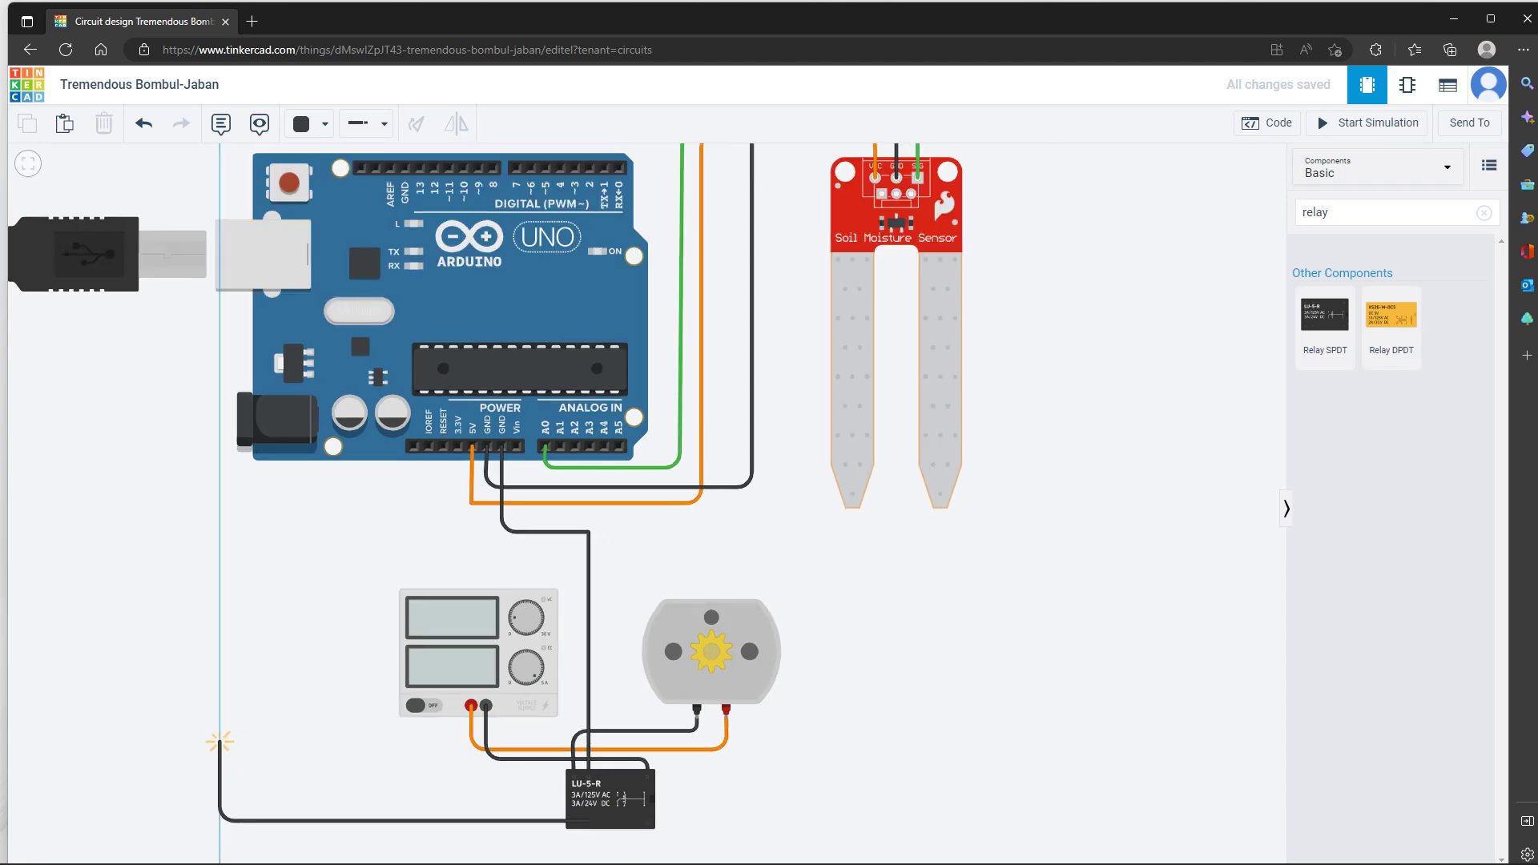
pyautogui.scroll(4, 216, 741)
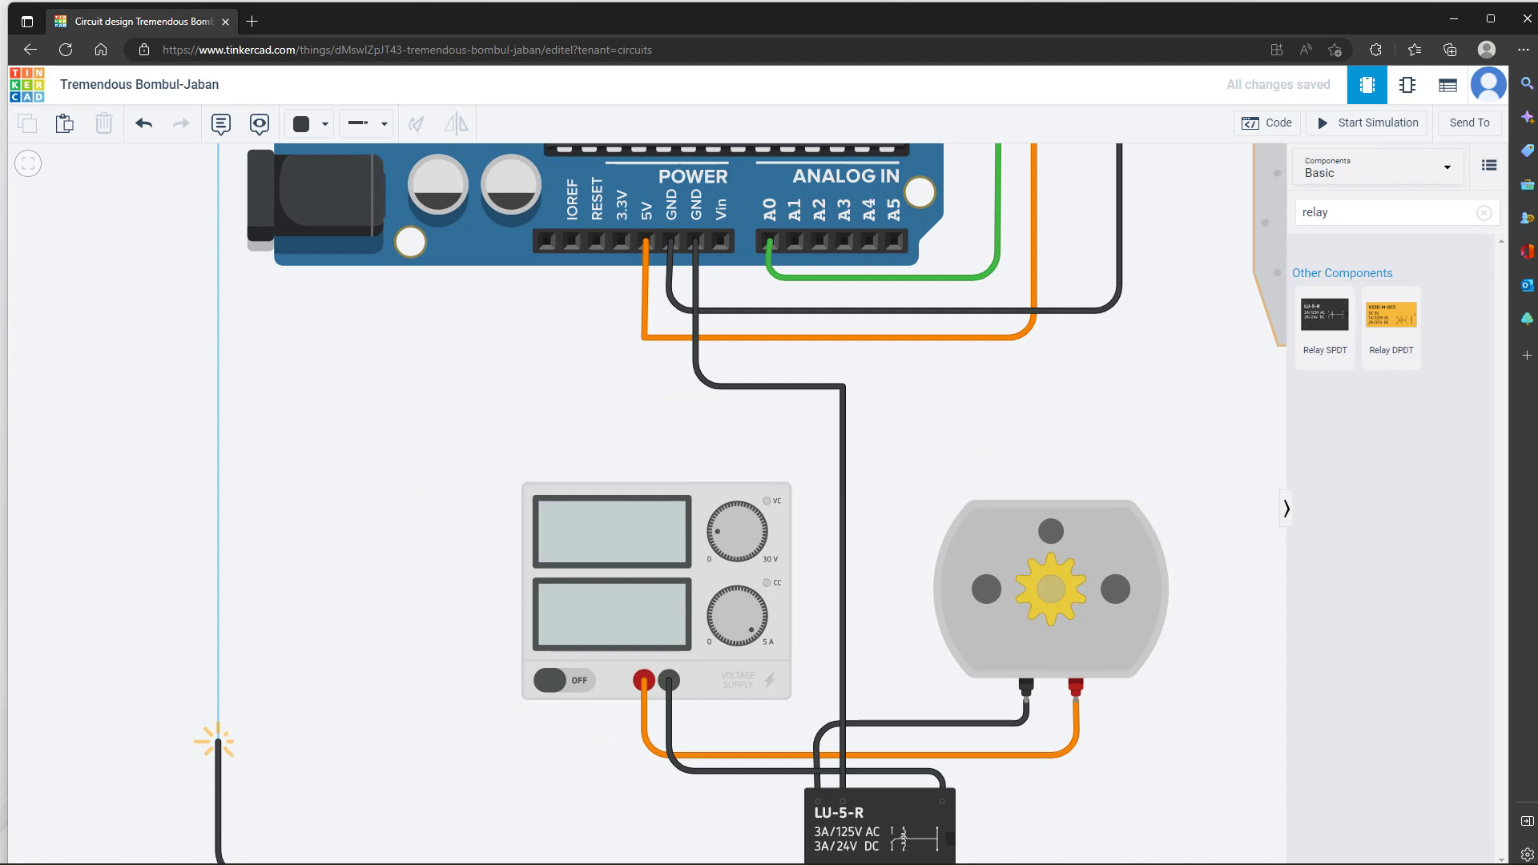
pyautogui.scroll(-3, 219, 741)
pyautogui.scroll(2, 219, 741)
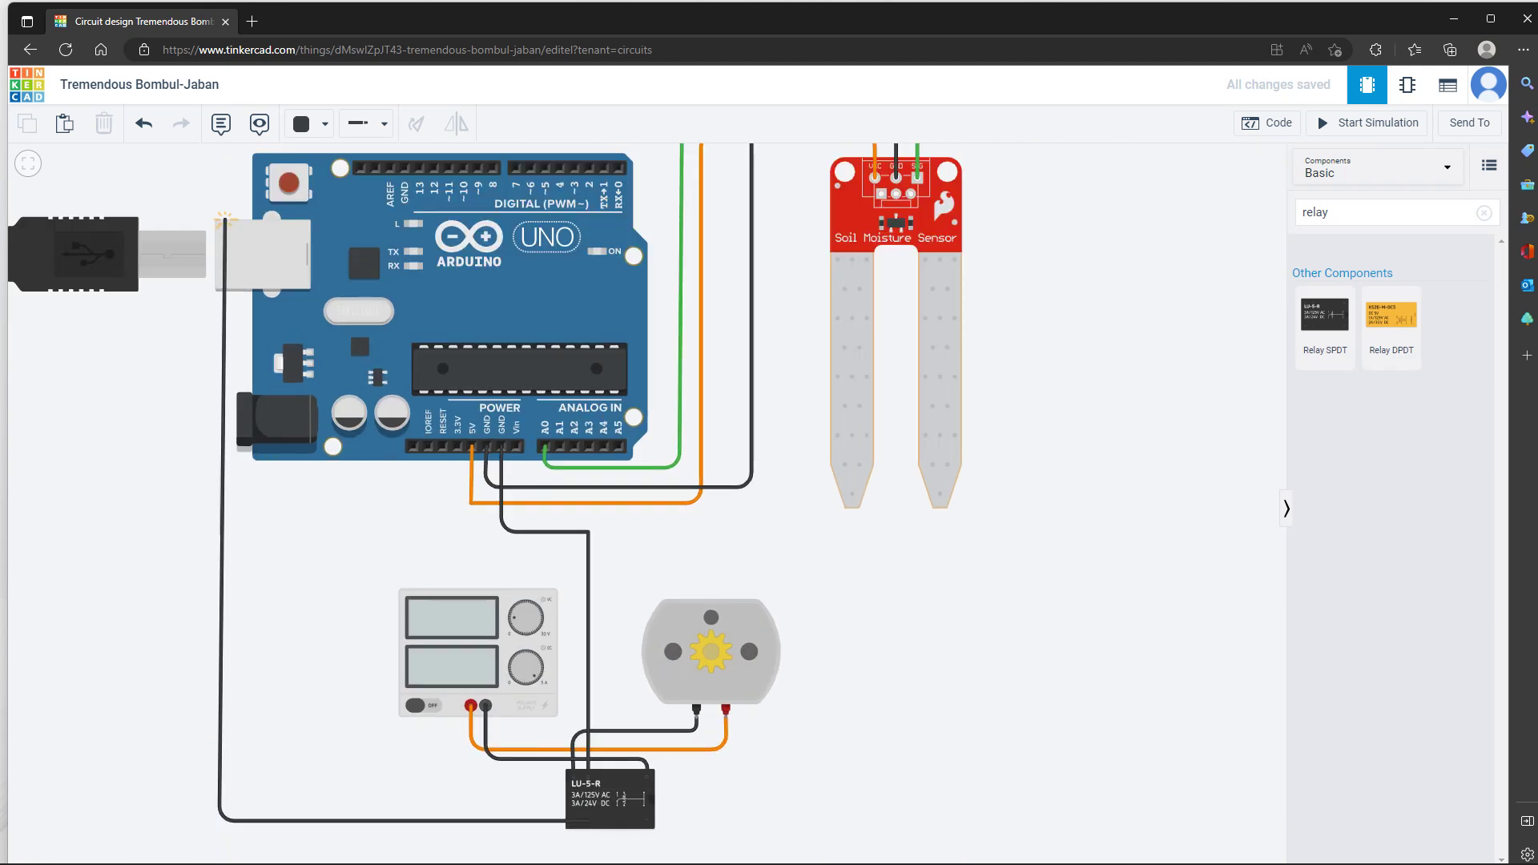
pyautogui.click(219, 147)
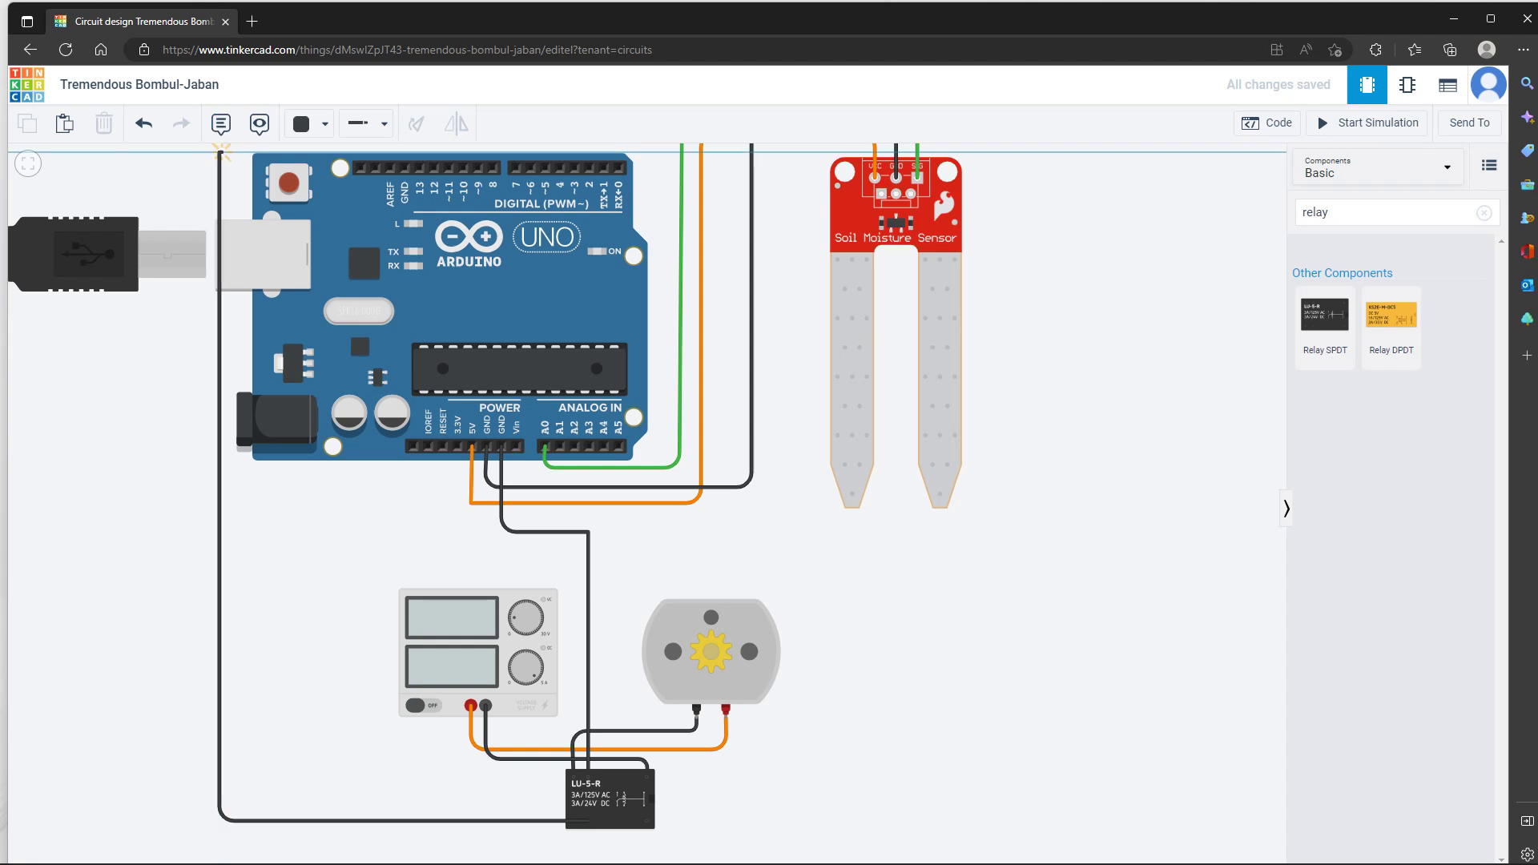
pyautogui.click(406, 153)
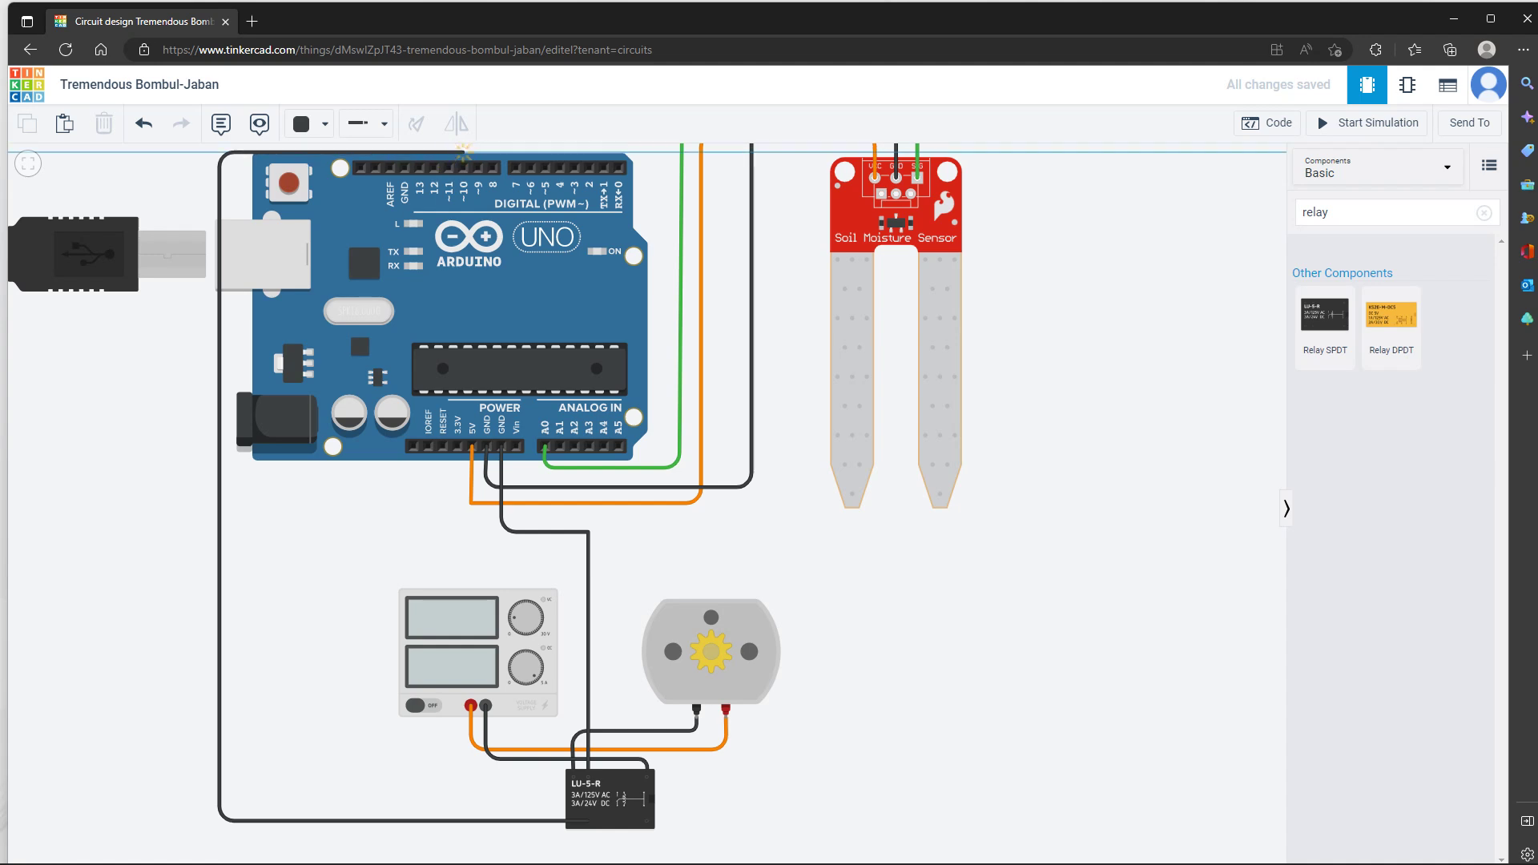
pyautogui.click(463, 163)
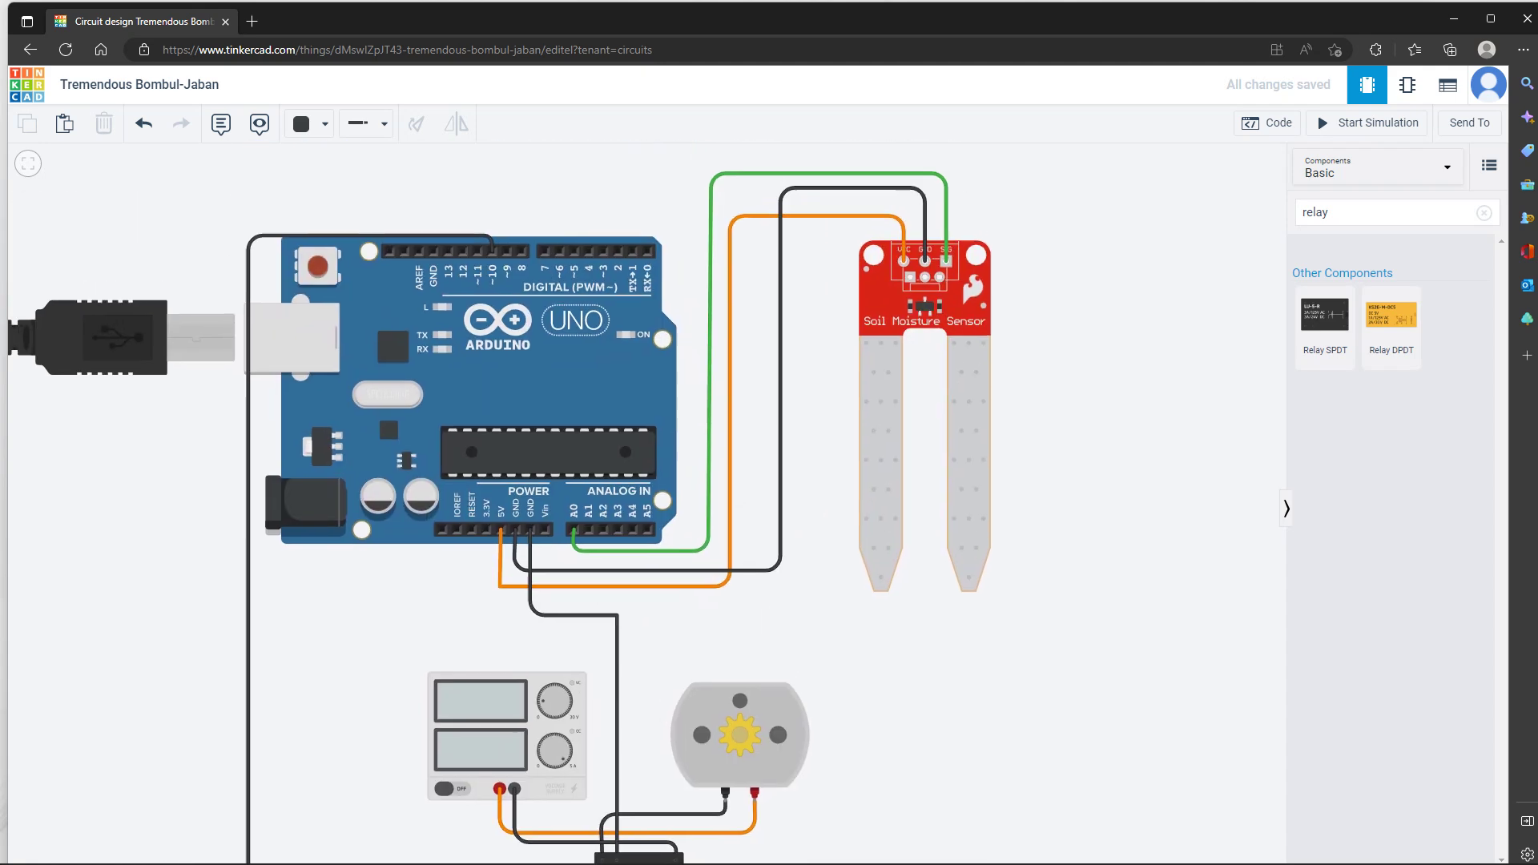
pyautogui.scroll(5, 842, 535)
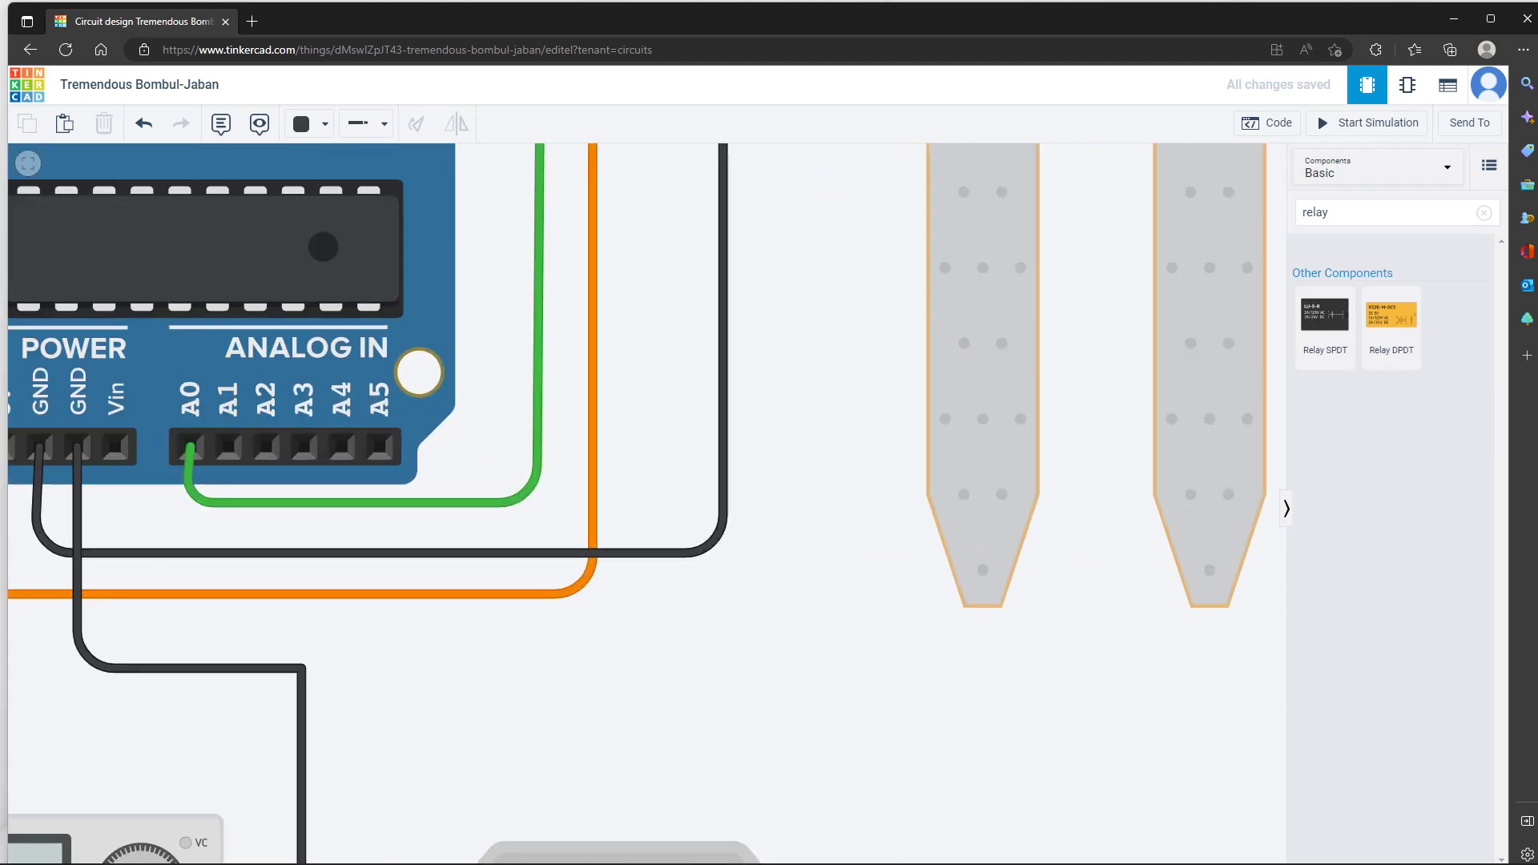
pyautogui.scroll(-3, 871, 529)
pyautogui.scroll(-4, 871, 528)
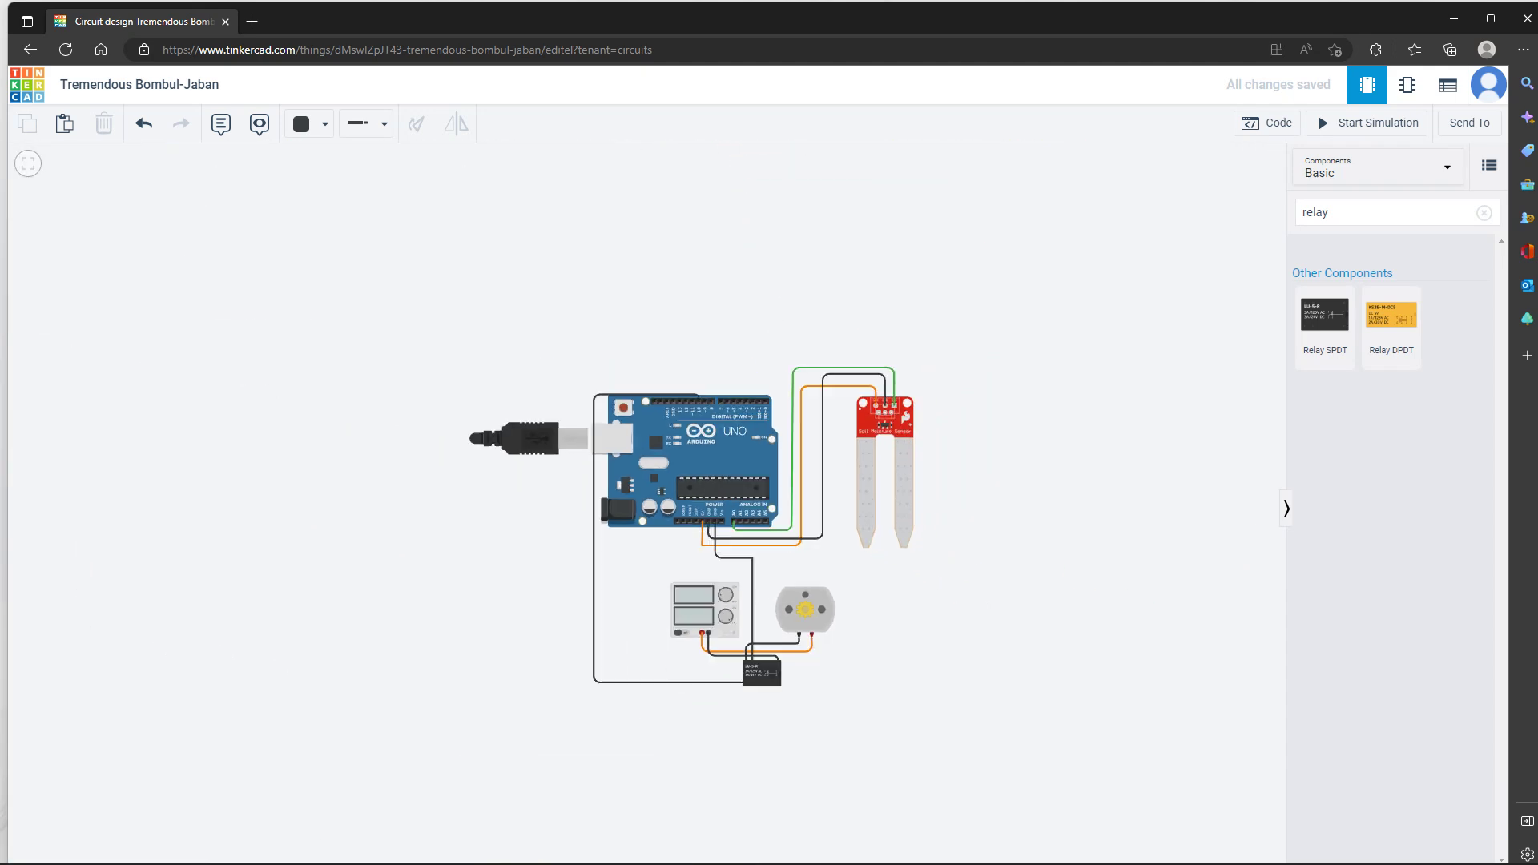
pyautogui.scroll(2, 841, 533)
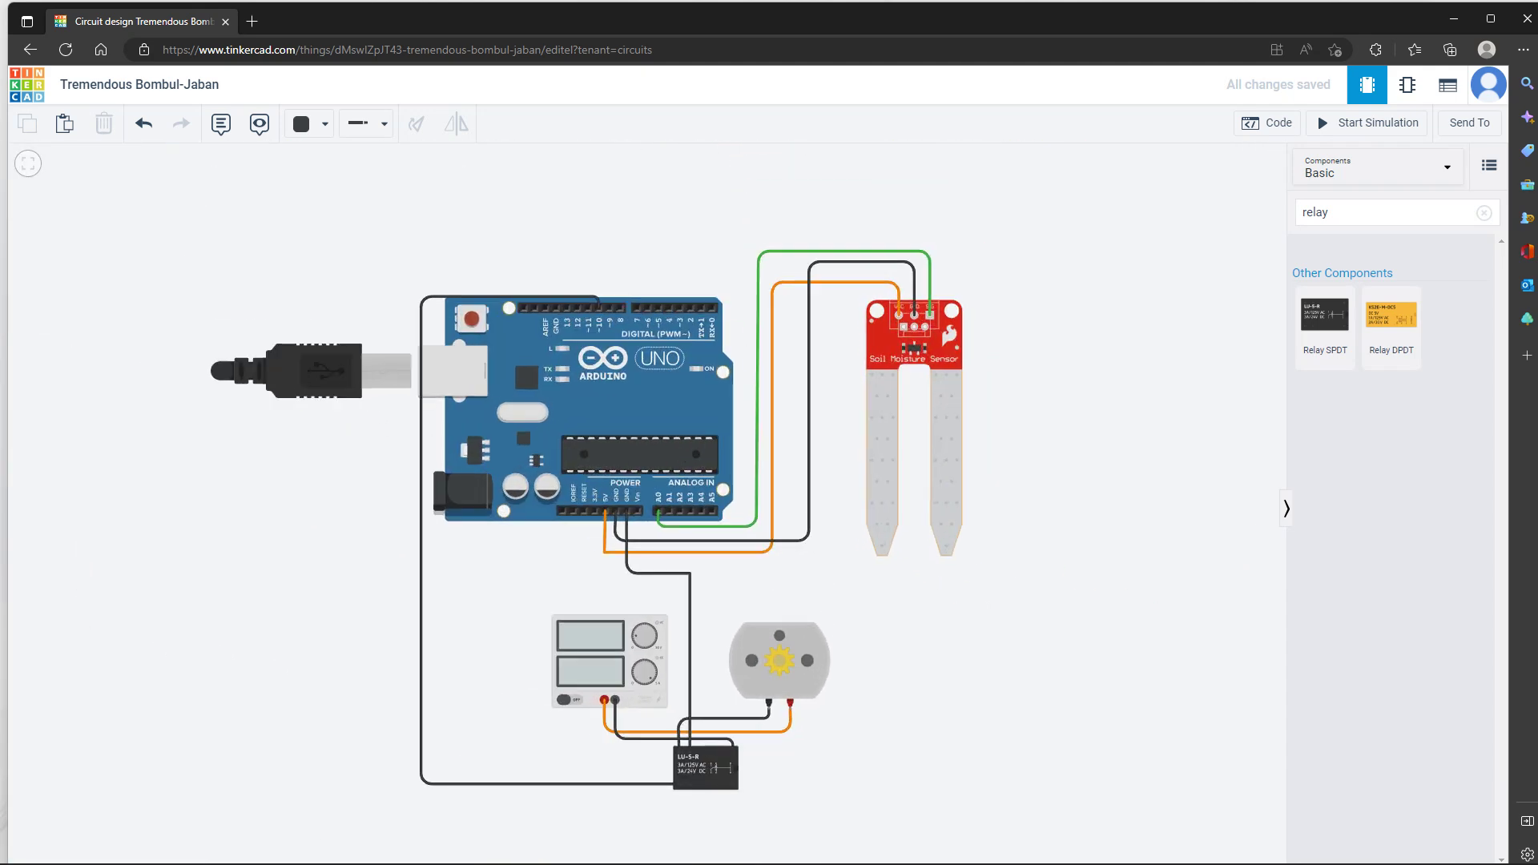
pyautogui.moveTo(841, 570); pyautogui.dragTo(805, 533)
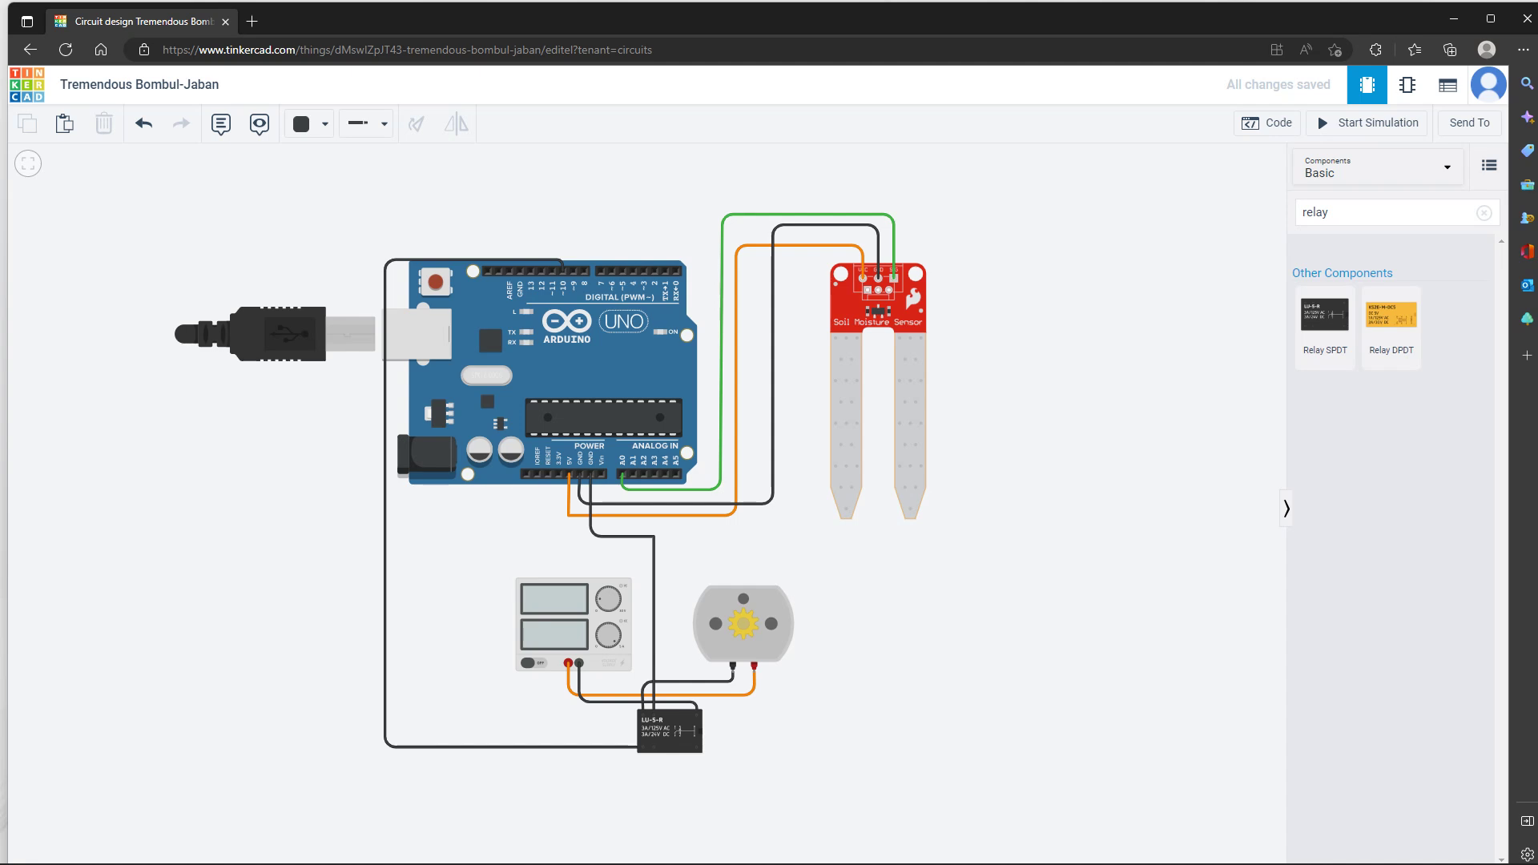
# Open the Arduino's code in Text edit mode and delete all of the default code
pyautogui.click(1267, 122)
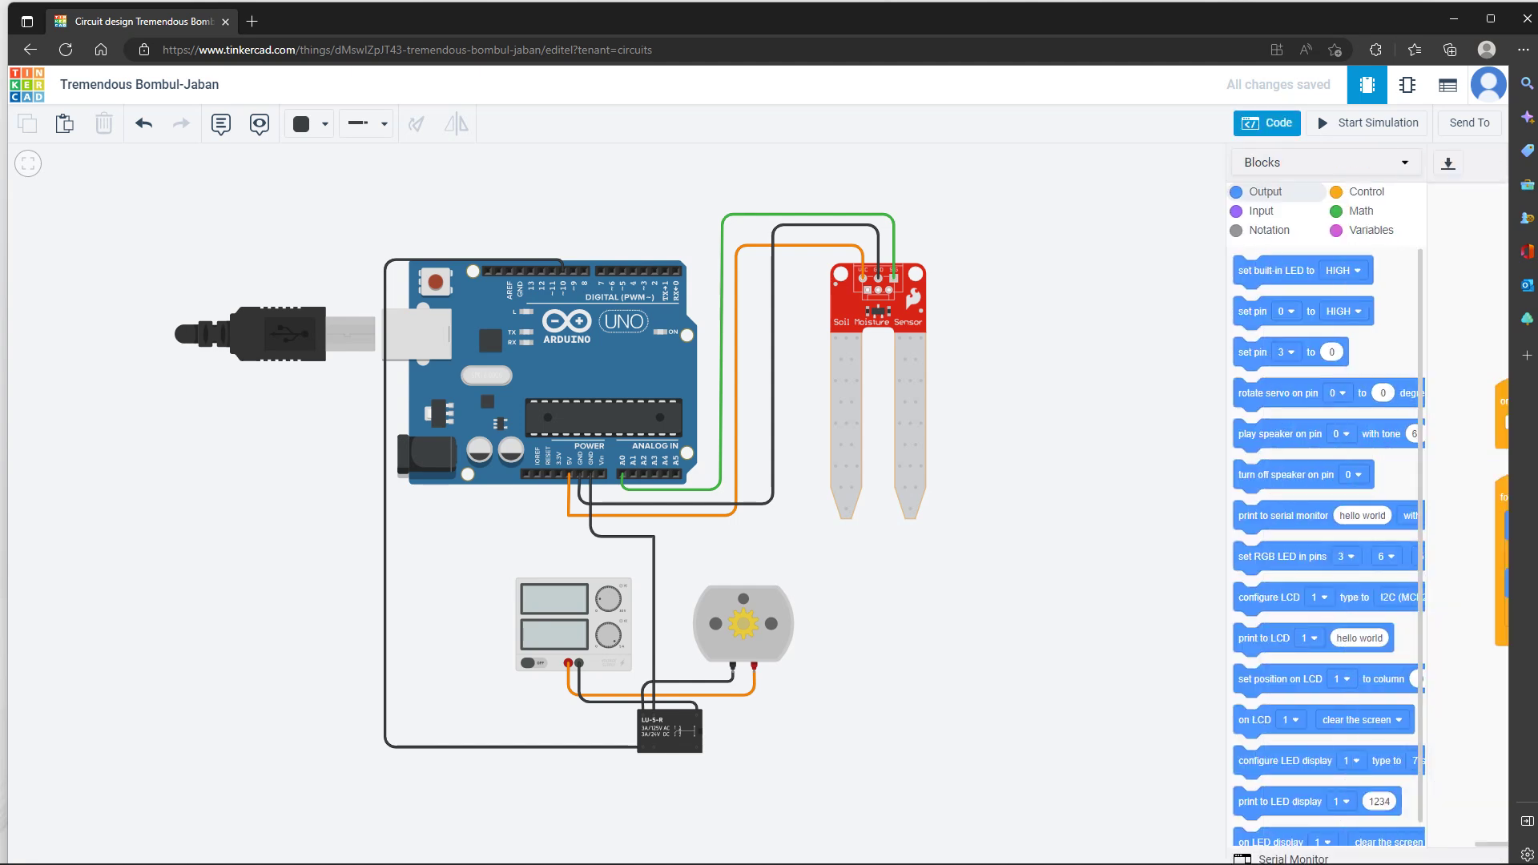
pyautogui.click(1121, 162)
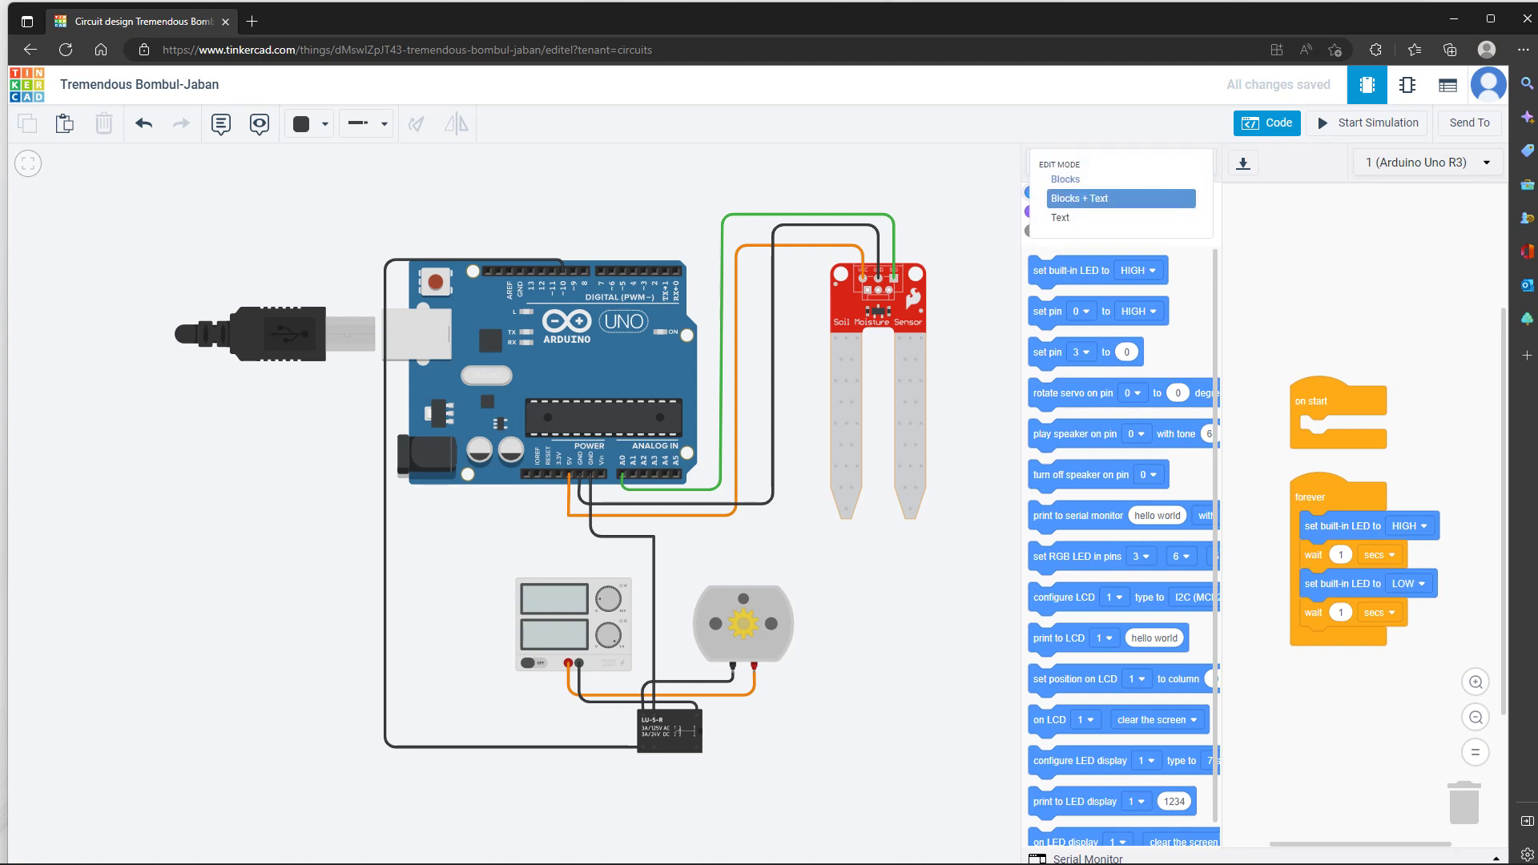
pyautogui.click(1058, 213)
pyautogui.click(757, 503)
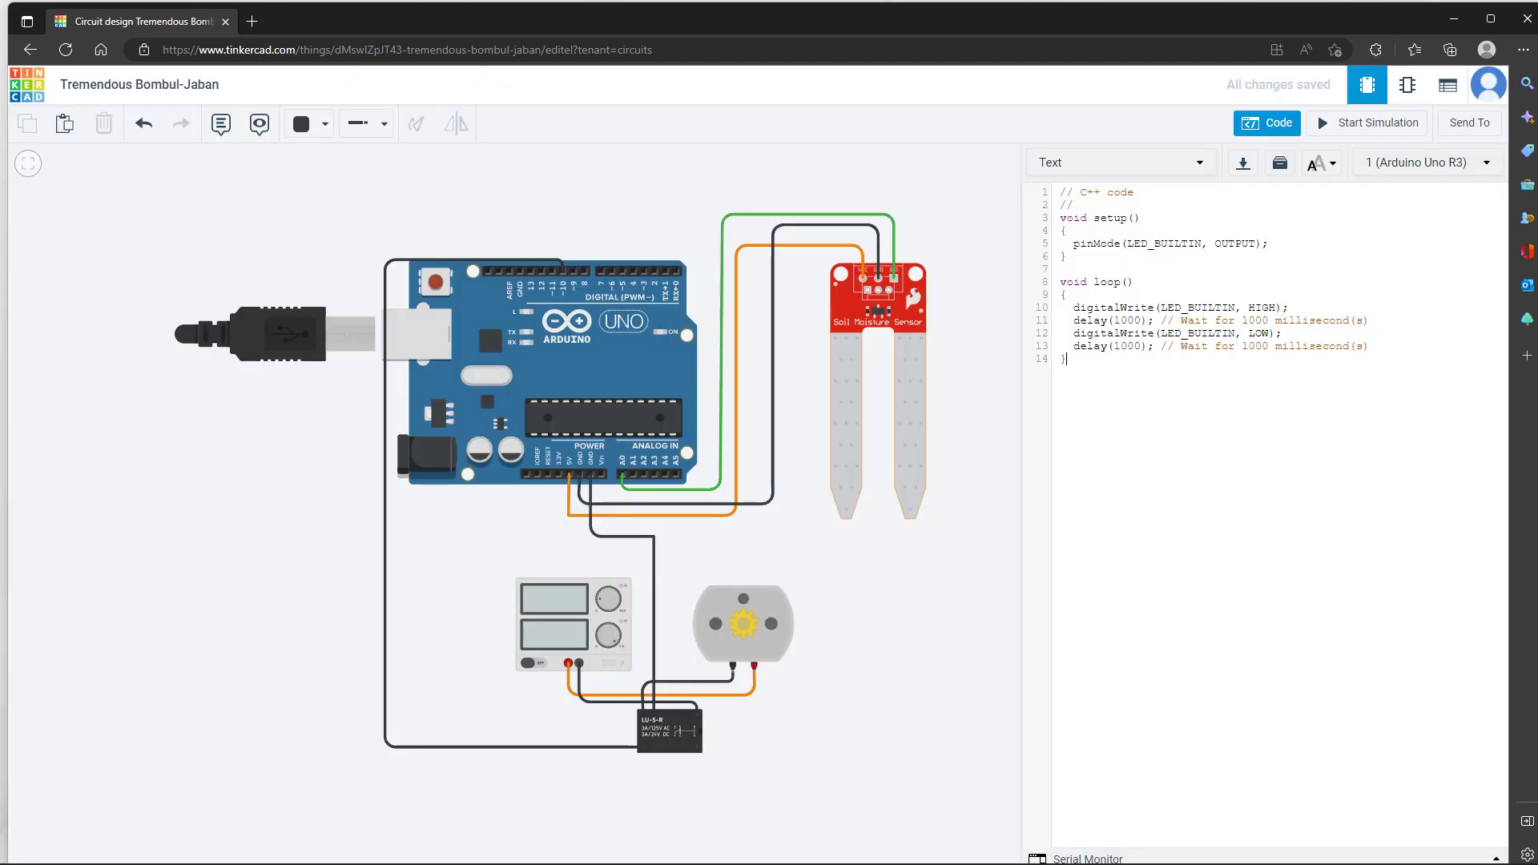
pyautogui.hotkey('ctrl', 'a')
pyautogui.press('Delete')
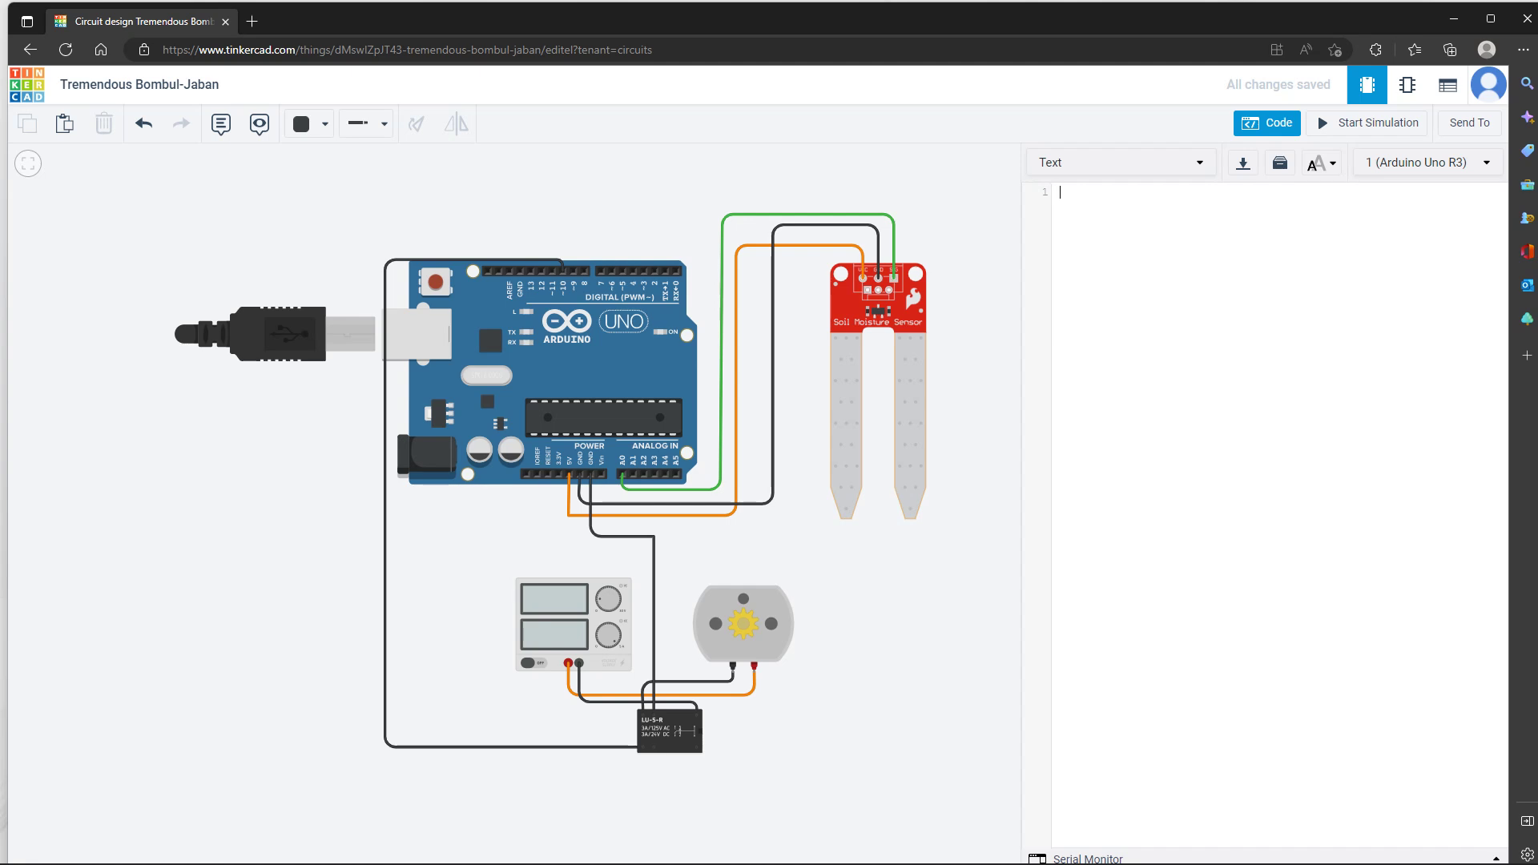
# Declare the pin variables with "int sensor = A0;" and "int relay = 10;" on separate lines
pyautogui.write('int sensor =')
pyautogui.press('capslock')
pyautogui.write('= ')
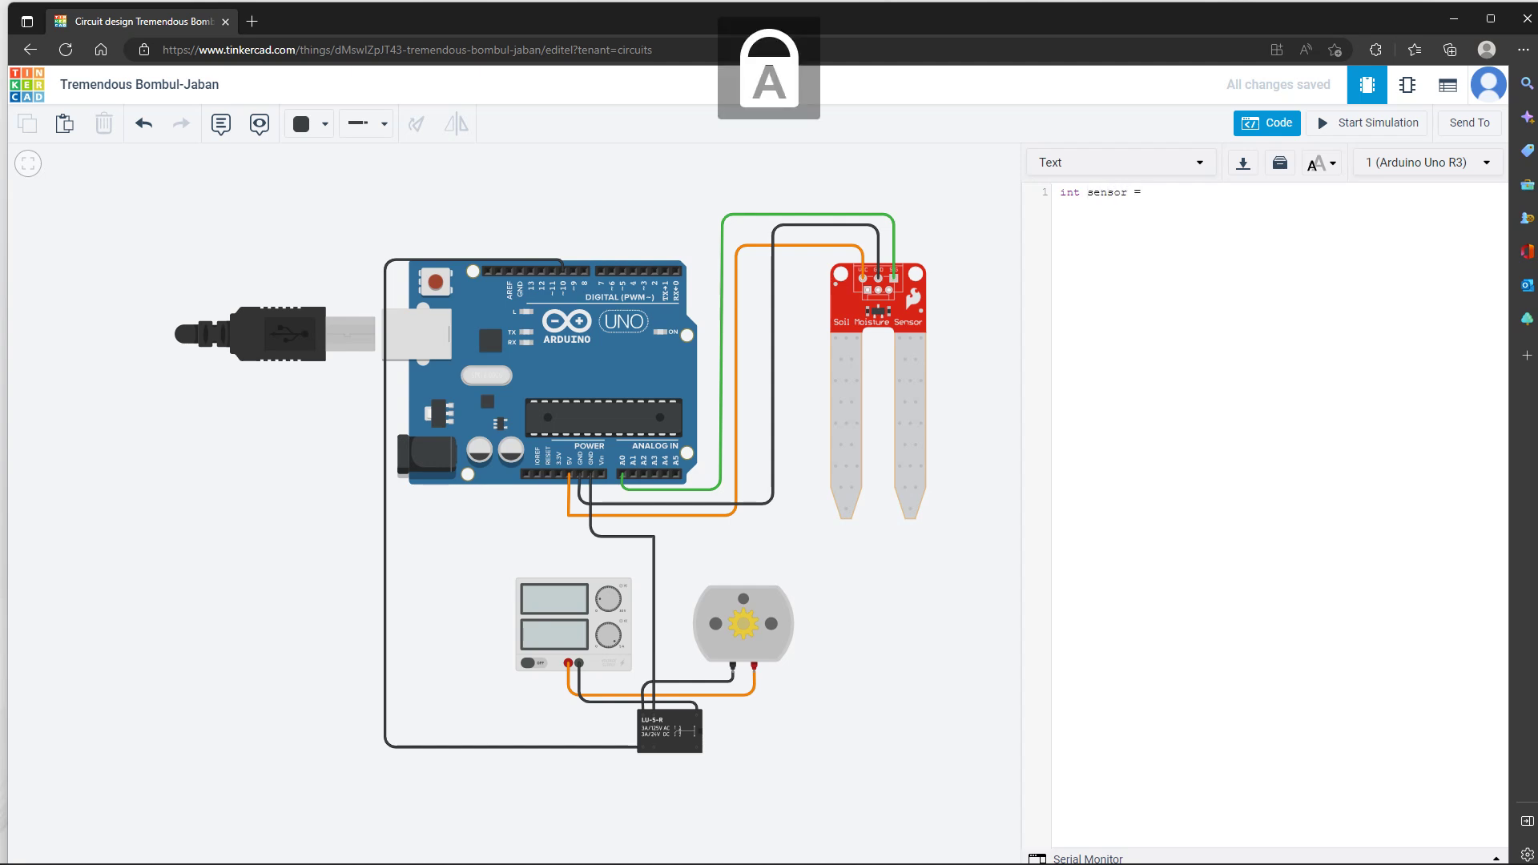
pyautogui.write('A0')
pyautogui.press('capslock')
pyautogui.write(';')
pyautogui.press('Return')
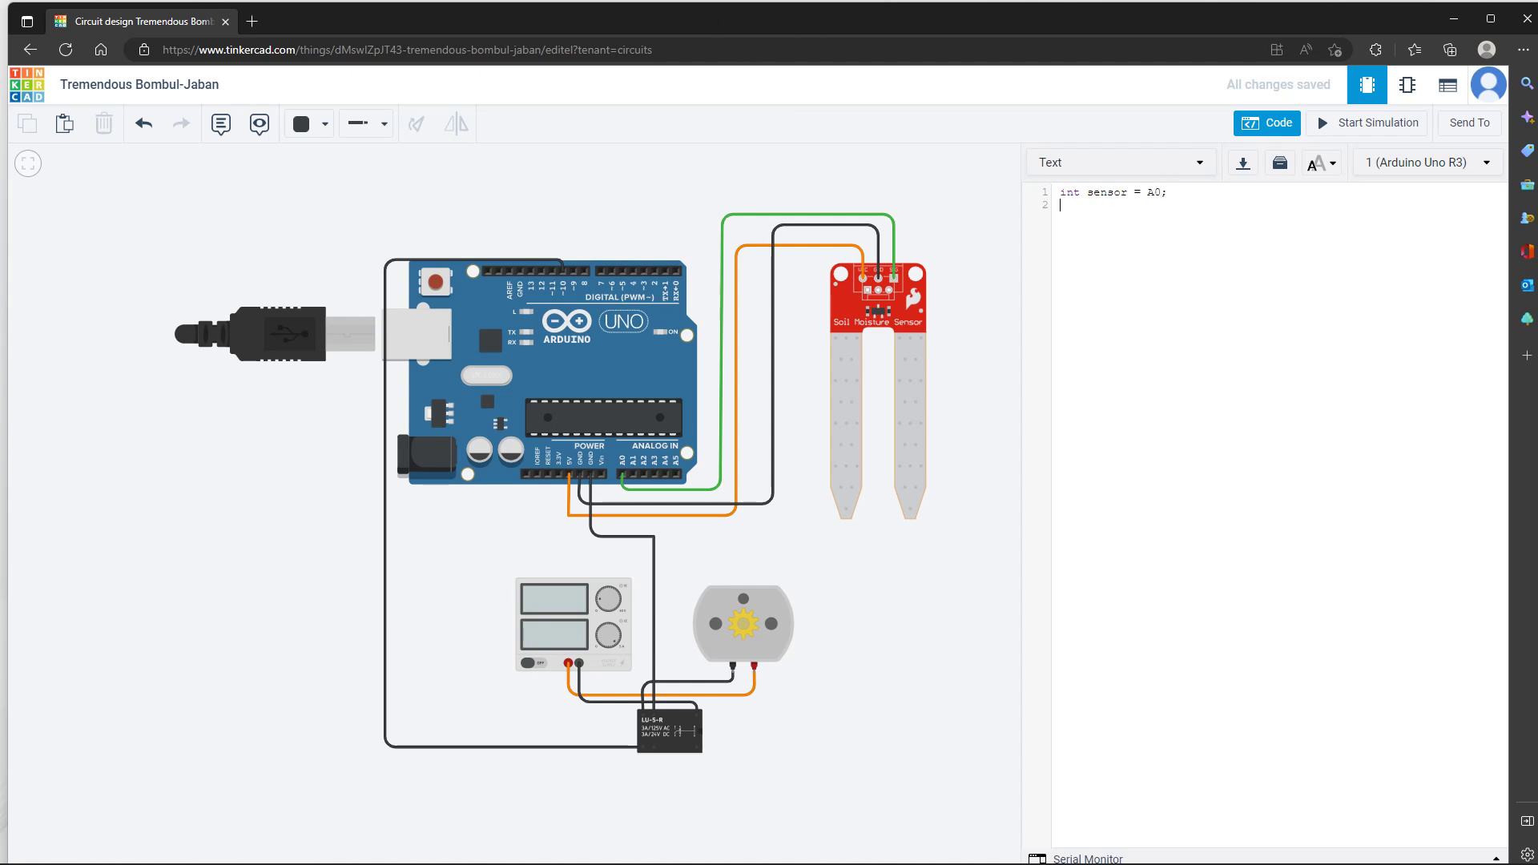
pyautogui.write('int relay')
pyautogui.write(' = 10;  v')
# Write a "void setup()" function containing the statement "pinMode(sensor, INPUT);"
pyautogui.write('oid setup')
pyautogui.write('()')
pyautogui.write('{}')
pyautogui.press('Return')
pyautogui.write('pin')
pyautogui.press('capslock')
pyautogui.write('M')
pyautogui.press('capslock')
pyautogui.write('ode(sensor')
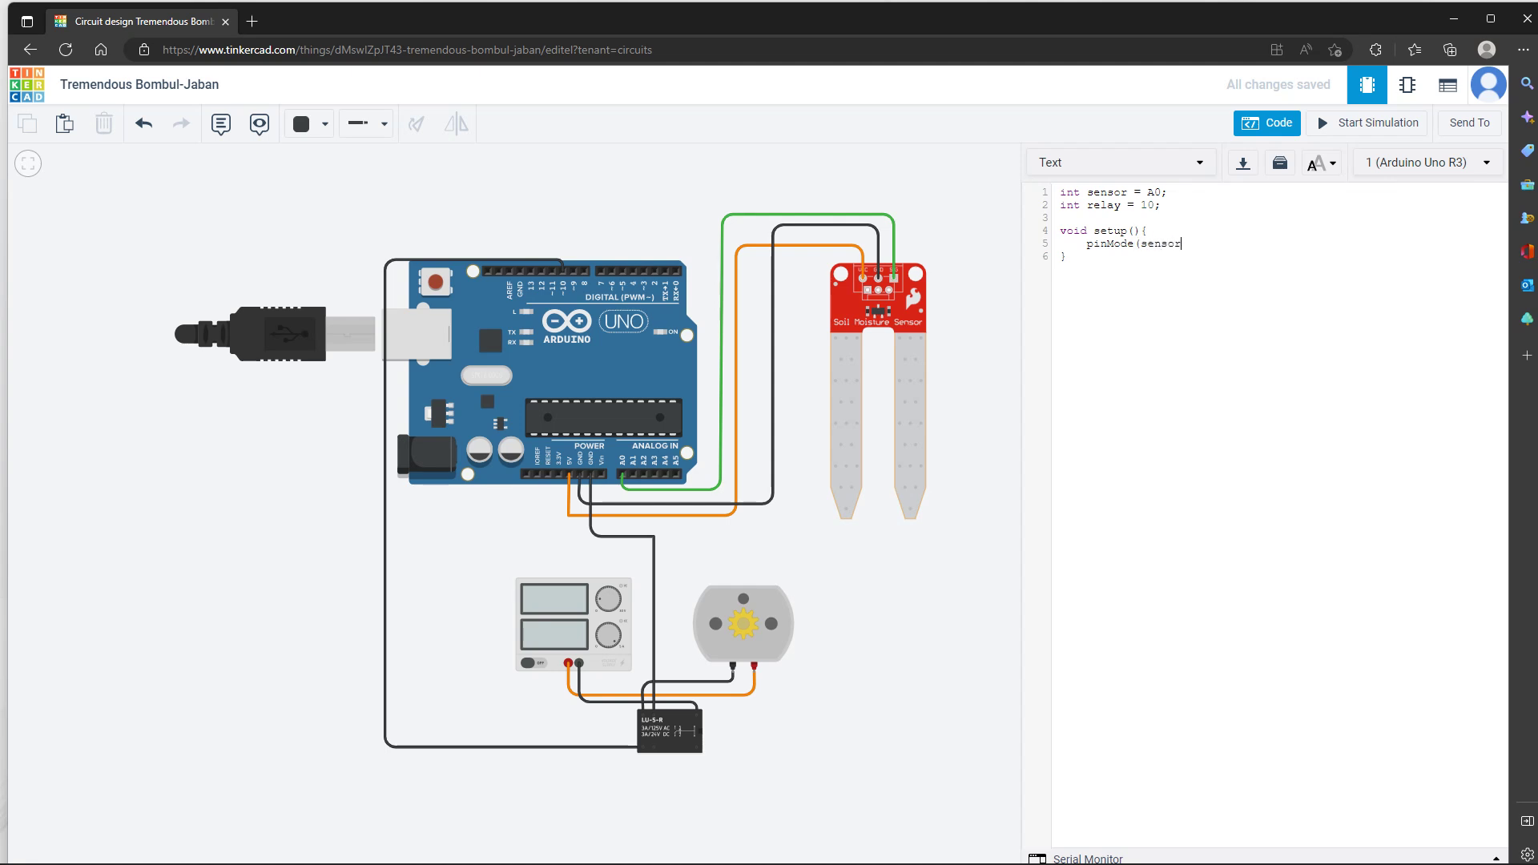
pyautogui.write(',')
pyautogui.press('capslock')
pyautogui.write('INPUT);')
# Duplicate the "pinMode(sensor, INPUT);" statement onto the next line of the setup function
pyautogui.hotkey('shift', 'Left')
pyautogui.hotkey('shift', 'Left')
pyautogui.hotkey('shift', 'Left')
pyautogui.hotkey('shift', 'Left')
pyautogui.hotkey('shift', 'Left')
pyautogui.hotkey('shift', 'Left')
pyautogui.hotkey('shift', 'Left')
pyautogui.hotkey('shift', 'Left')
pyautogui.hotkey('shift', 'Left')
pyautogui.hotkey('shift', 'Left')
pyautogui.hotkey('shift', 'Left')
pyautogui.hotkey('shift', 'Left')
pyautogui.hotkey('shift', 'Left')
pyautogui.hotkey('shift', 'Left')
pyautogui.hotkey('shift', 'Left')
pyautogui.hotkey('shift', 'Left')
pyautogui.hotkey('shift', 'Left')
pyautogui.hotkey('shift', 'Left')
pyautogui.hotkey('shift', 'Left')
pyautogui.hotkey('shift', 'Left')
pyautogui.hotkey('ctrl', 'c')
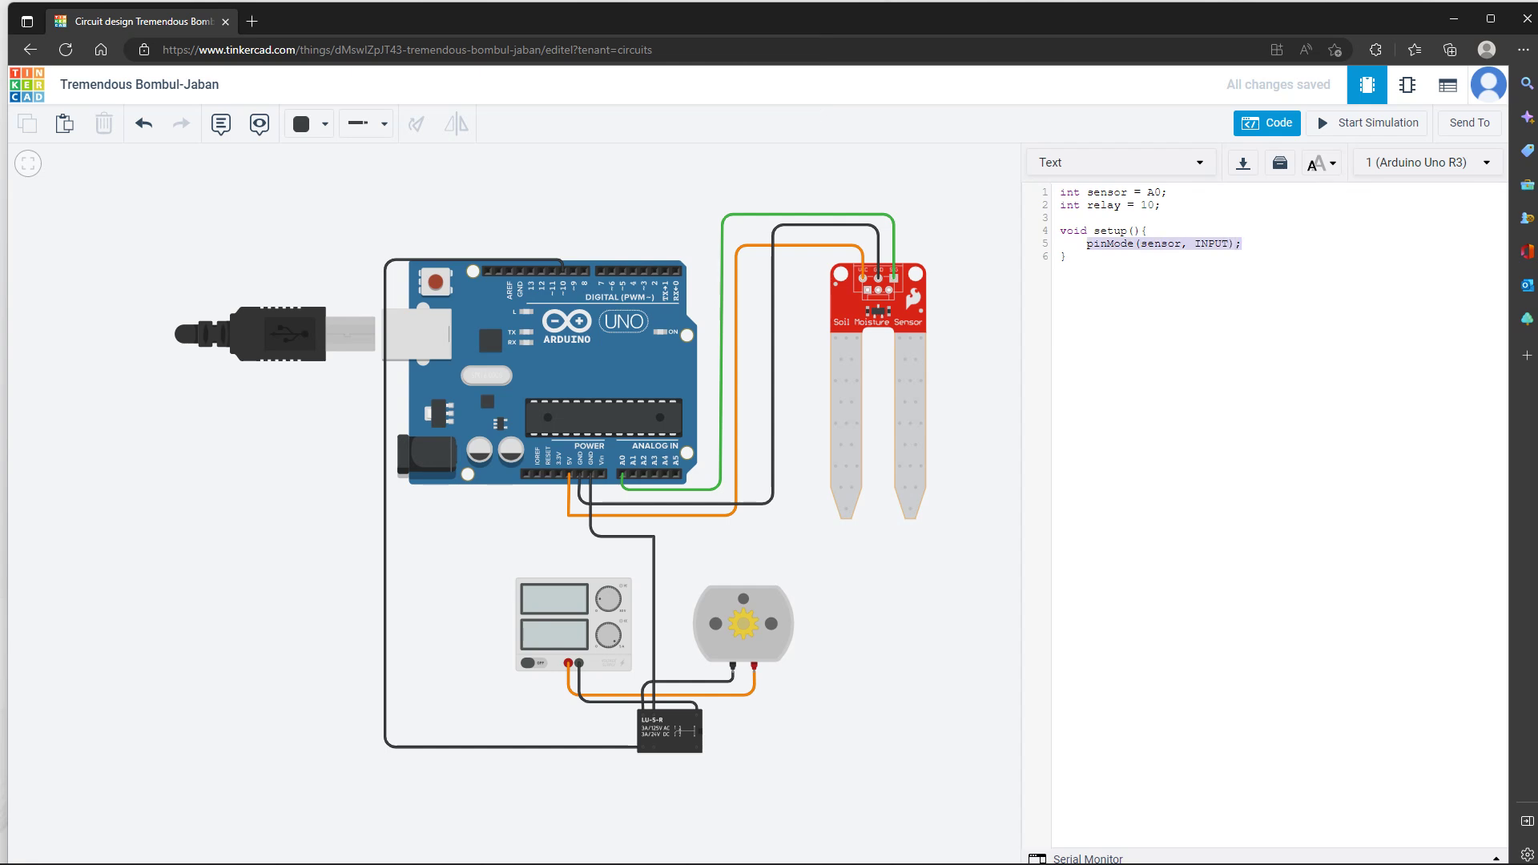
pyautogui.press('Right')
pyautogui.hotkey('ctrl', 'v')
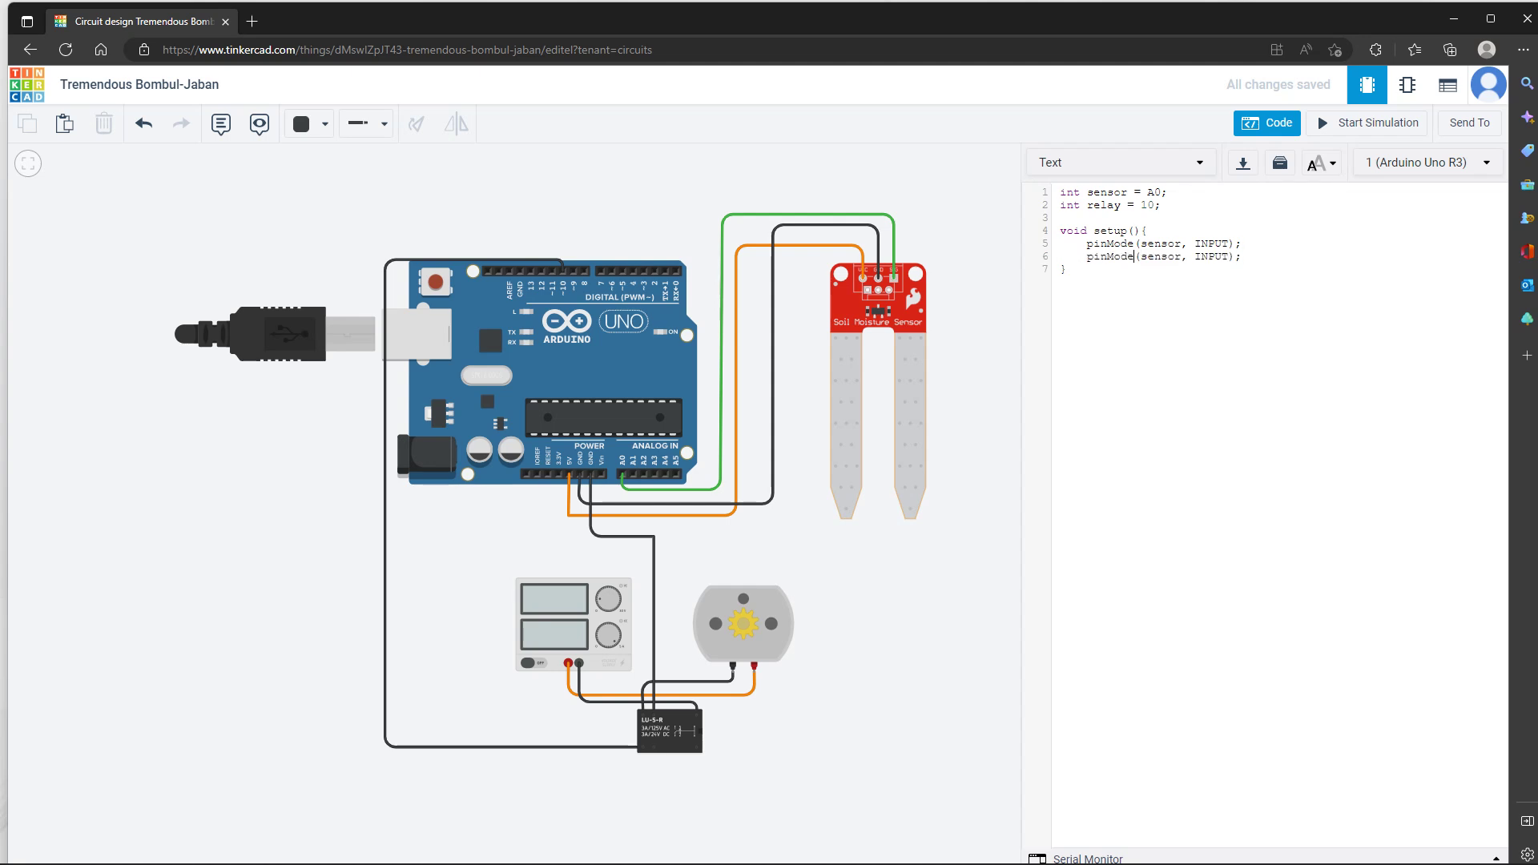
# Change the duplicated statement to "pinMode(relay, OUTPUT);"
pyautogui.press('BackSpace')
pyautogui.press('BackSpace')
pyautogui.write('de')
pyautogui.press('Right')
pyautogui.press('capslock')
pyautogui.press('Right')
pyautogui.press('Right')
pyautogui.press('Right')
pyautogui.press('Right')
pyautogui.press('Right')
pyautogui.press('Right')
pyautogui.press('Right')
pyautogui.press('BackSpace')
pyautogui.press('BackSpace')
pyautogui.press('BackSpace')
pyautogui.press('BackSpace')
pyautogui.press('BackSpace')
pyautogui.press('BackSpace')
pyautogui.write('relay')
pyautogui.press('BackSpace')
pyautogui.press('BackSpace')
pyautogui.press('BackSpace')
pyautogui.press('BackSpace')
pyautogui.press('BackSpace')
pyautogui.press('capslock')
pyautogui.write('OUTPUT')
pyautogui.press('capslock')
pyautogui.press('Right')
# Add an empty "void loop(){ }" function below the setup function
pyautogui.write('void loop(){')
pyautogui.press('Return')
pyautogui.press('Return')
pyautogui.press('capslock')
pyautogui.press('capslock')
# Write "int nilai = analogRead(sensor);" inside the loop function
pyautogui.write('int nilai =')
pyautogui.press('capslock')
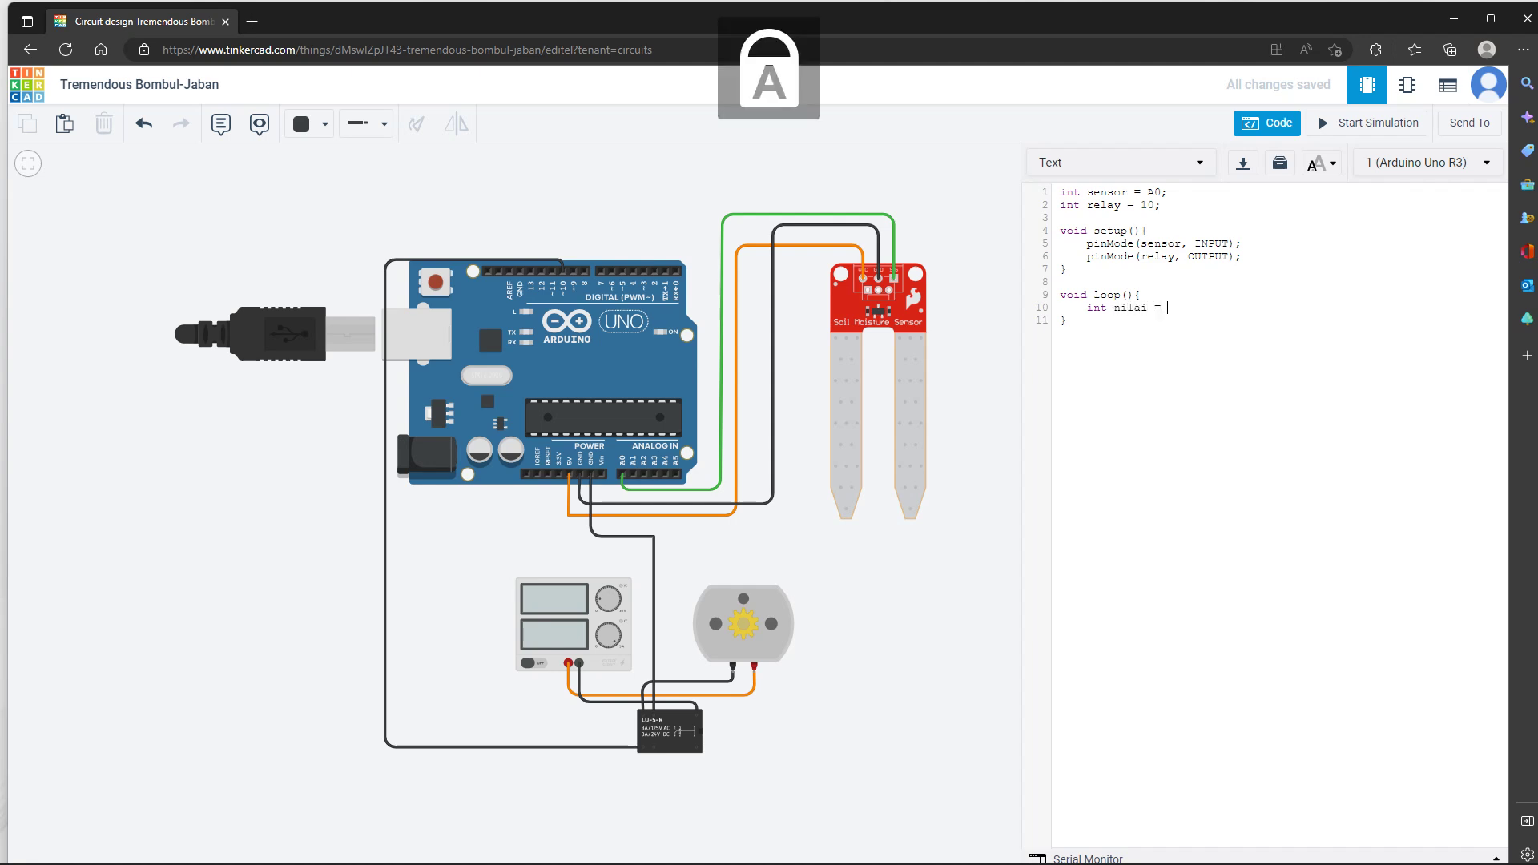
pyautogui.write('A')
pyautogui.press('capslock')
pyautogui.write('n')
pyautogui.press('BackSpace')
pyautogui.press('BackSpace')
pyautogui.press('capslock')
pyautogui.write('AN')
pyautogui.press('BackSpace')
pyautogui.press('BackSpace')
pyautogui.press('capslock')
pyautogui.write('analog')
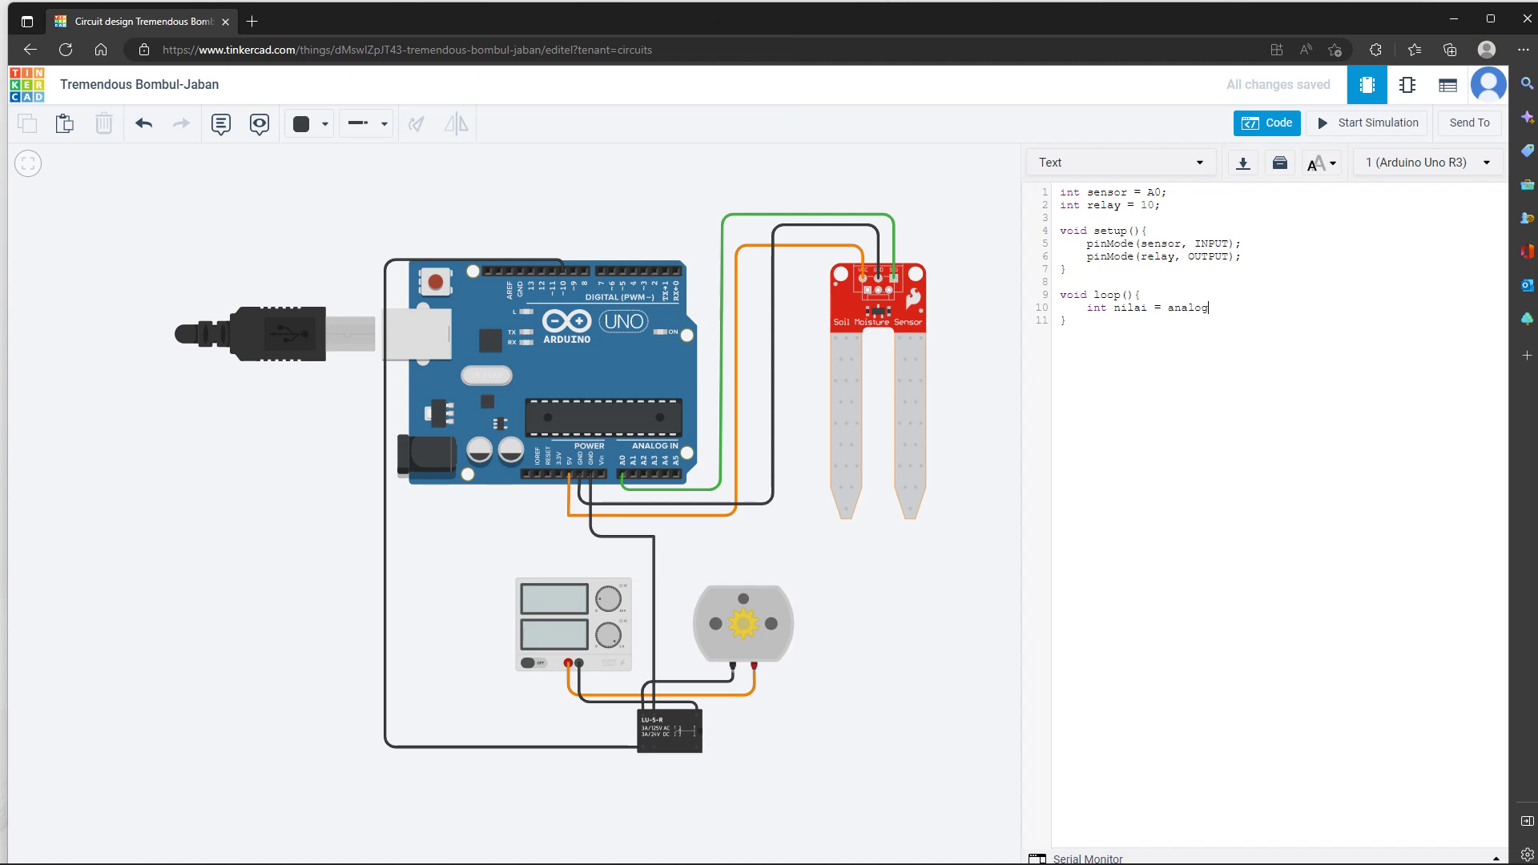
pyautogui.press('capslock')
pyautogui.write('R')
pyautogui.press('capslock')
pyautogui.write('e')
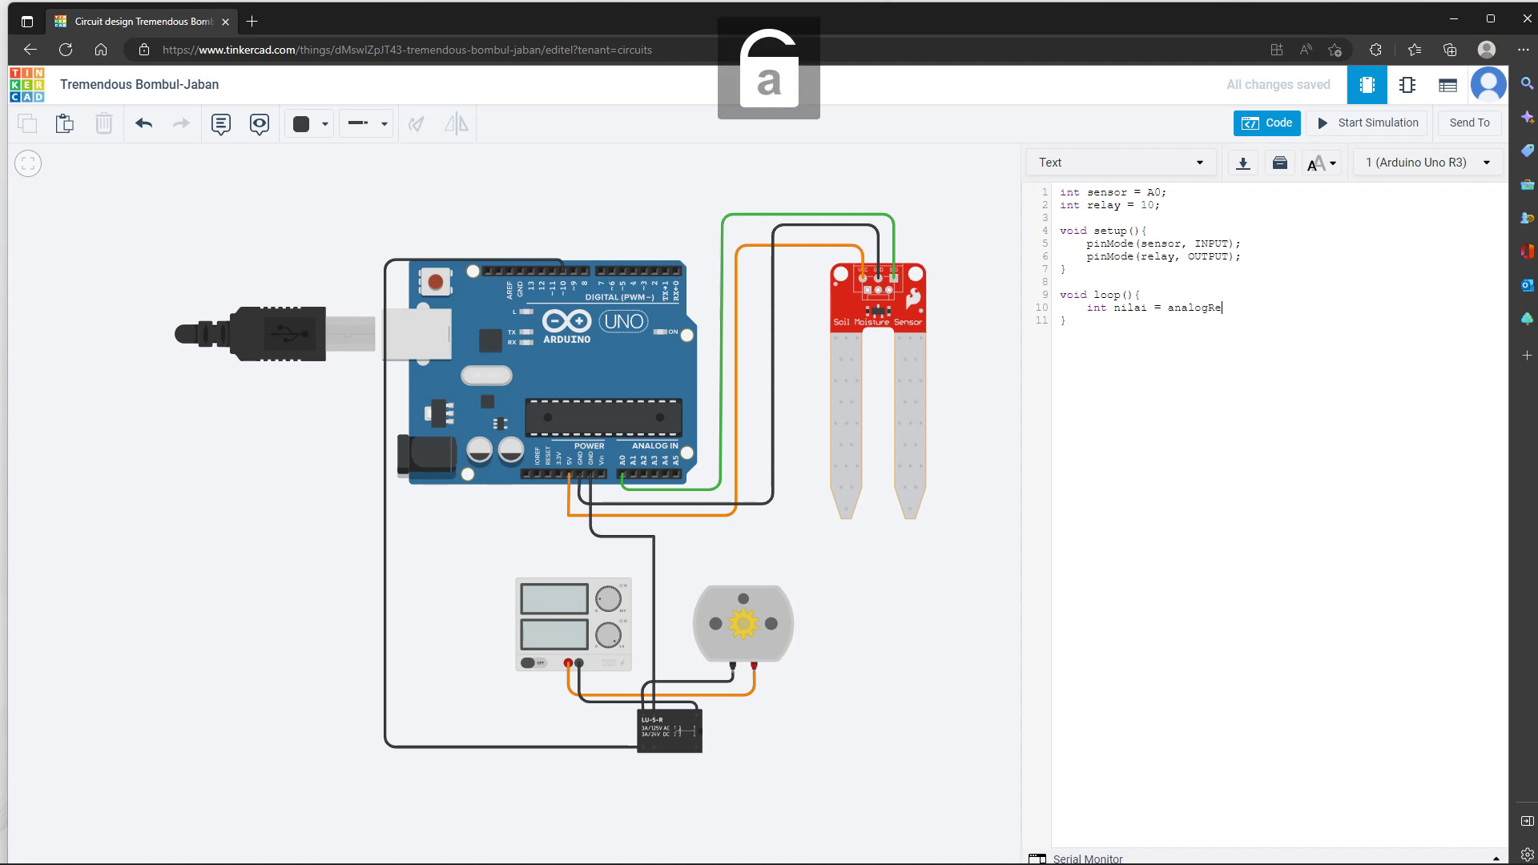
pyautogui.write('ad(sensor')
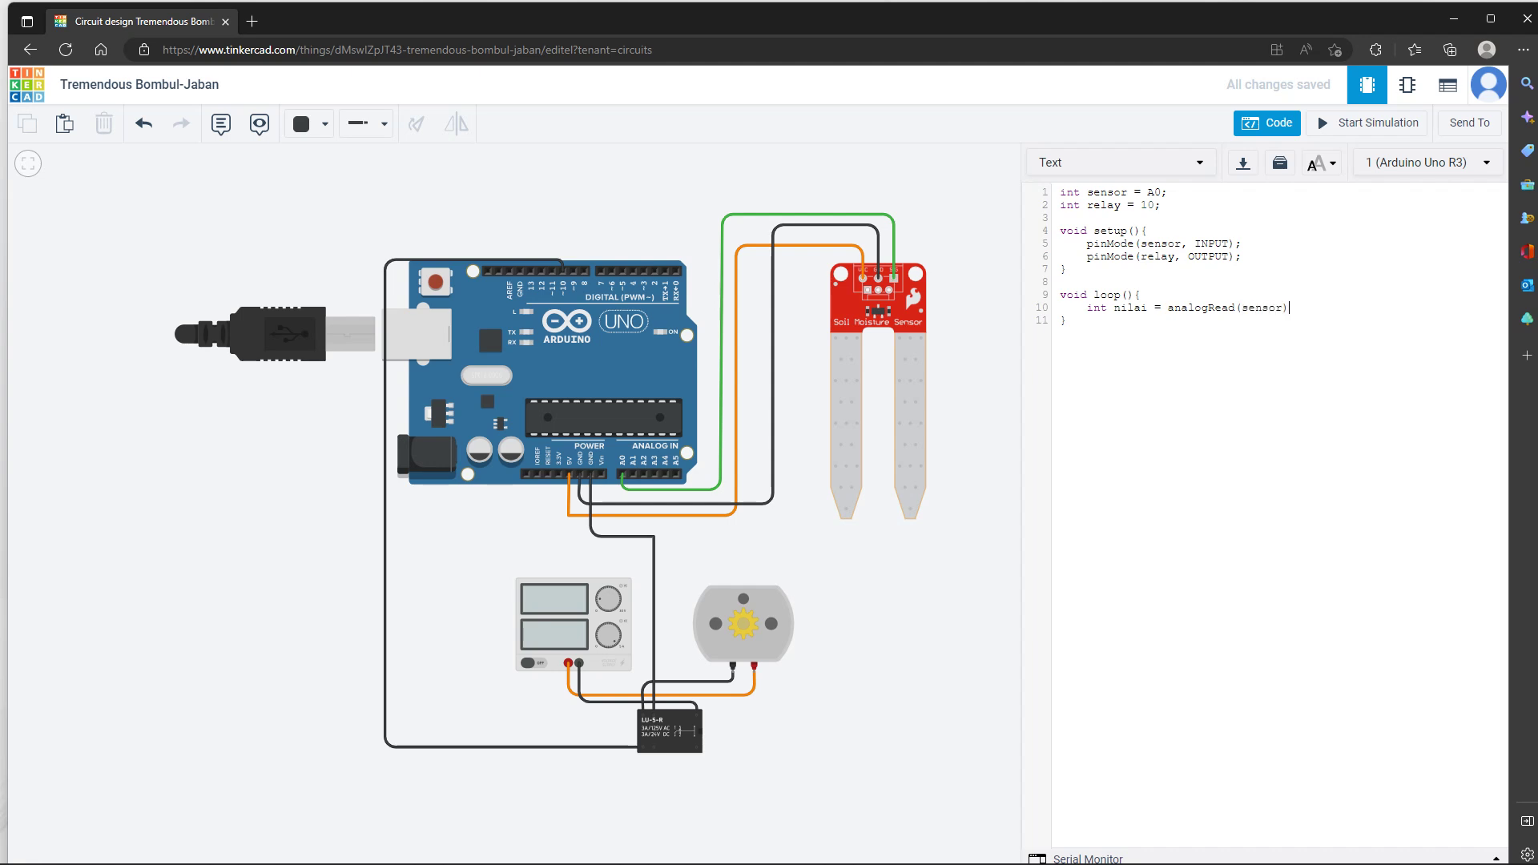
pyautogui.write(');')
pyautogui.hotkey('shift', 'Left')
pyautogui.hotkey('shift', 'Left')
pyautogui.hotkey('shift', 'Left')
pyautogui.hotkey('shift', 'Left')
pyautogui.hotkey('shift', 'Left')
pyautogui.hotkey('shift', 'Left')
pyautogui.hotkey('shift', 'Left')
pyautogui.hotkey('shift', 'Left')
pyautogui.hotkey('shift', 'Left')
pyautogui.hotkey('shift', 'Left')
pyautogui.hotkey('shift', 'Left')
pyautogui.hotkey('shift', 'Left')
pyautogui.hotkey('shift', 'Left')
pyautogui.hotkey('shift', 'Left')
pyautogui.hotkey('shift', 'Left')
pyautogui.hotkey('shift', 'Left')
pyautogui.hotkey('shift', 'Left')
pyautogui.hotkey('shift', 'Left')
pyautogui.hotkey('shift', 'Left')
pyautogui.hotkey('shift', 'Left')
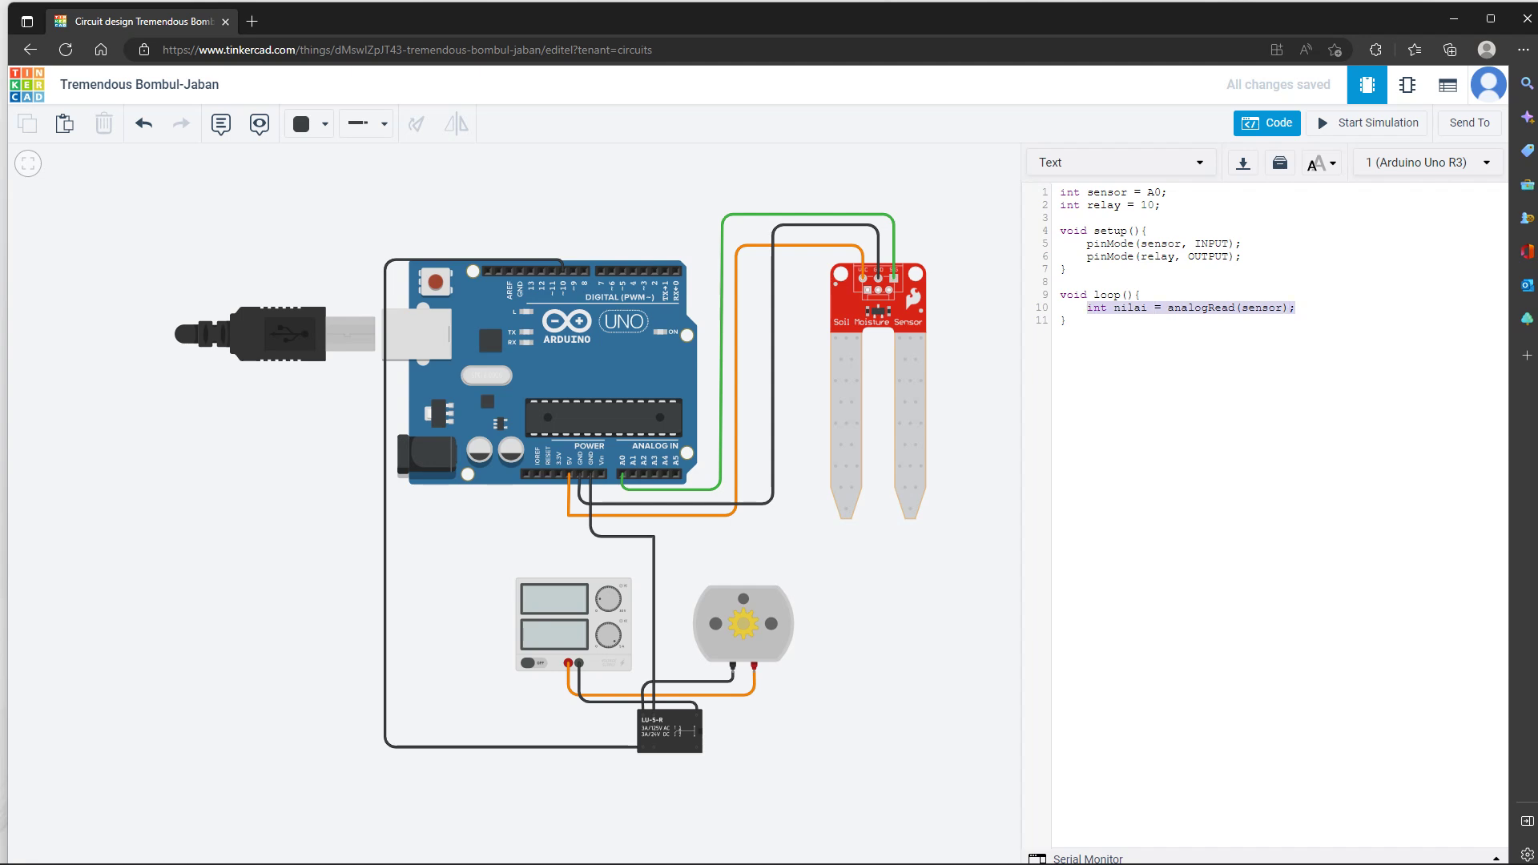
pyautogui.press('Right')
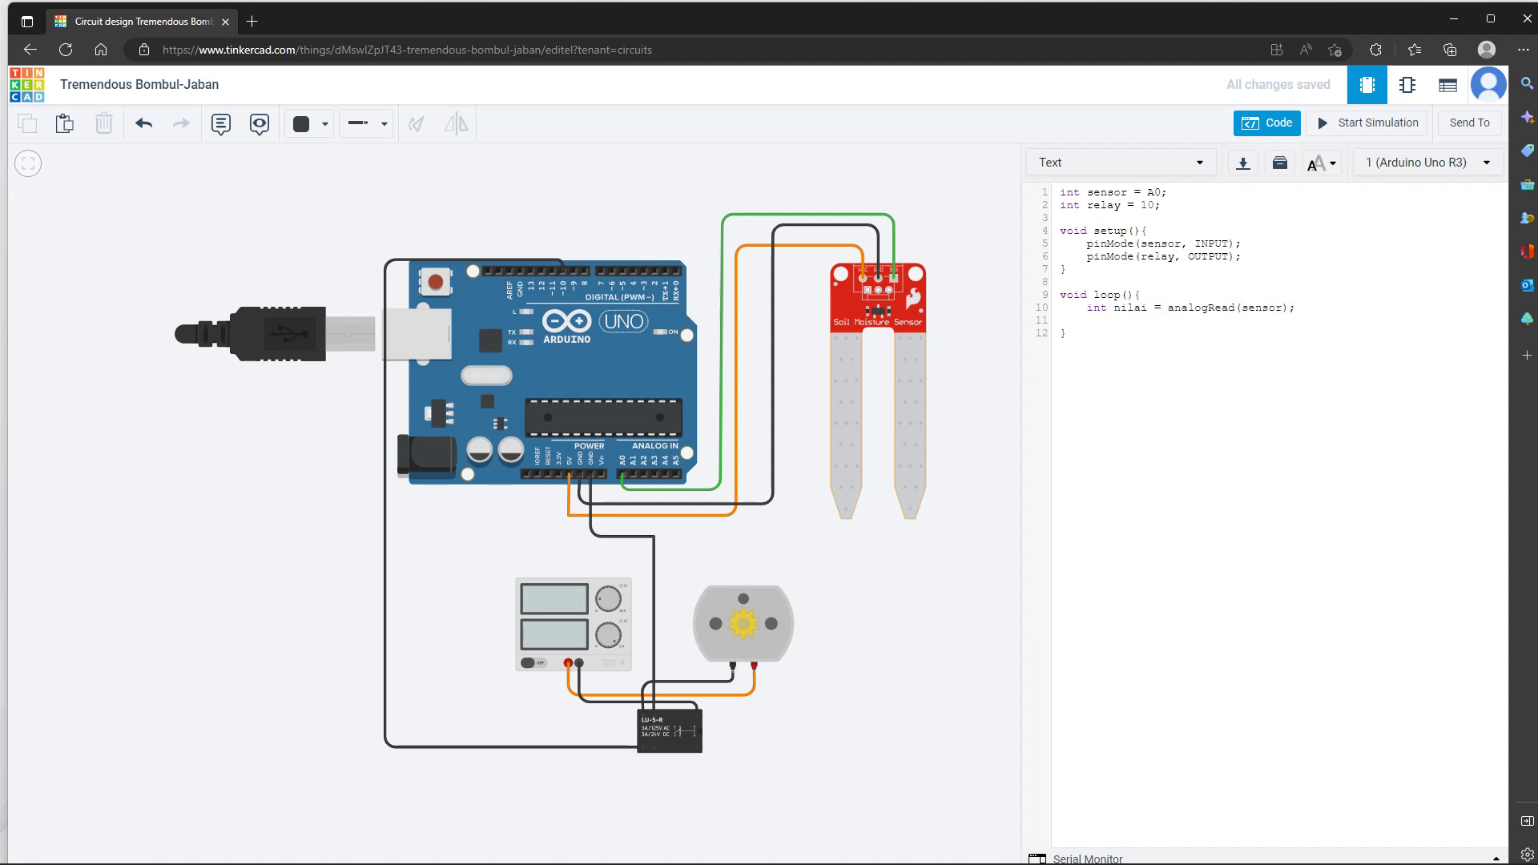
# Below the analogRead line, add the statement Serial.print("Nilai Kelembaban = ");
pyautogui.write('Seria')
pyautogui.press('BackSpace')
pyautogui.press('BackSpace')
pyautogui.press('BackSpace')
pyautogui.press('BackSpace')
pyautogui.press('BackSpace')
pyautogui.press('capslock')
pyautogui.write('S')
pyautogui.press('capslock')
pyautogui.write('erial')
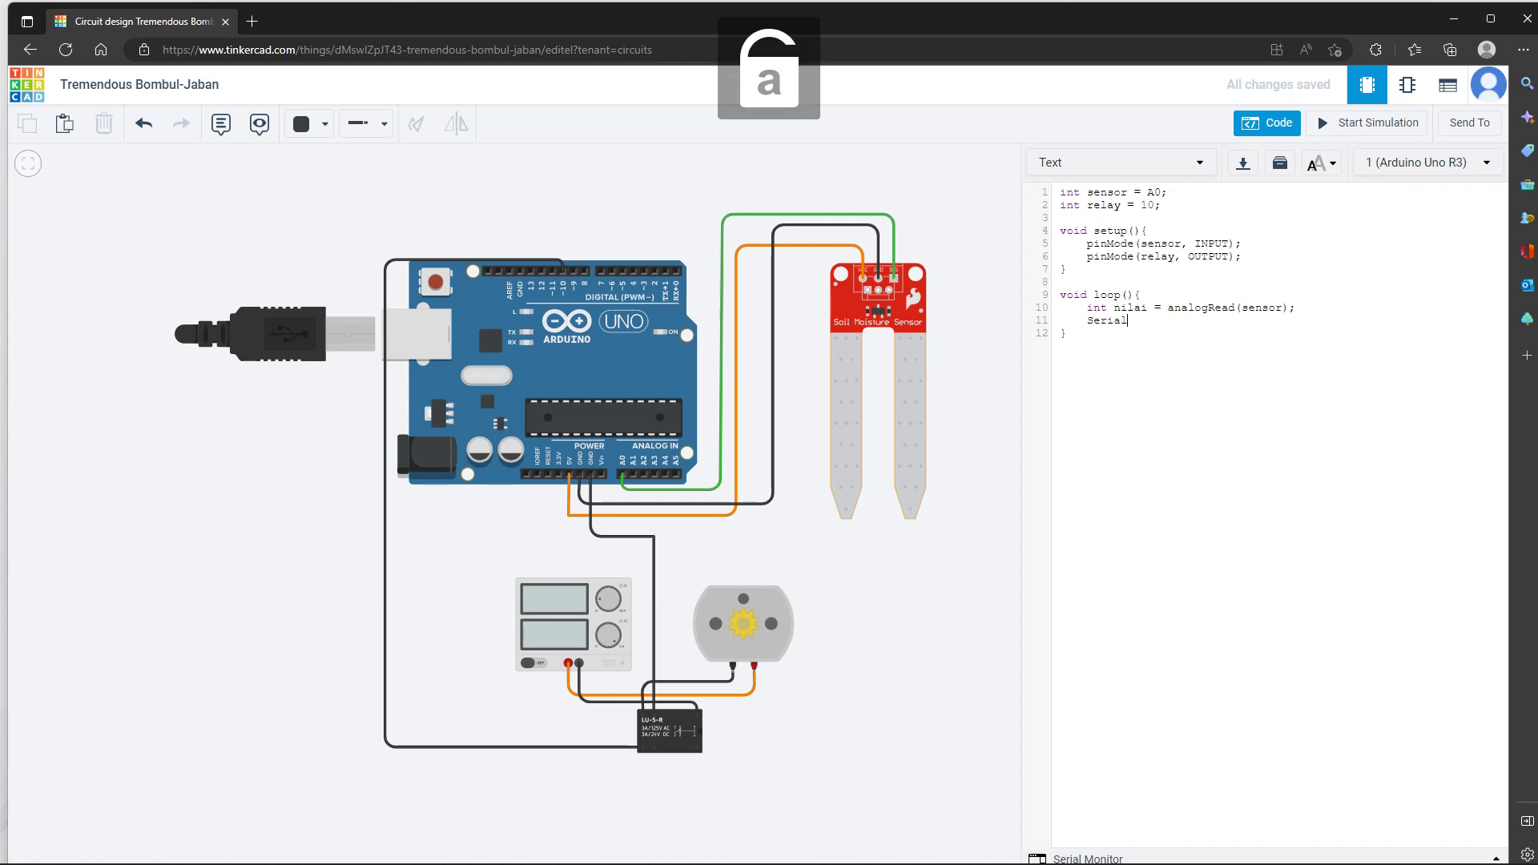
pyautogui.write('.print')
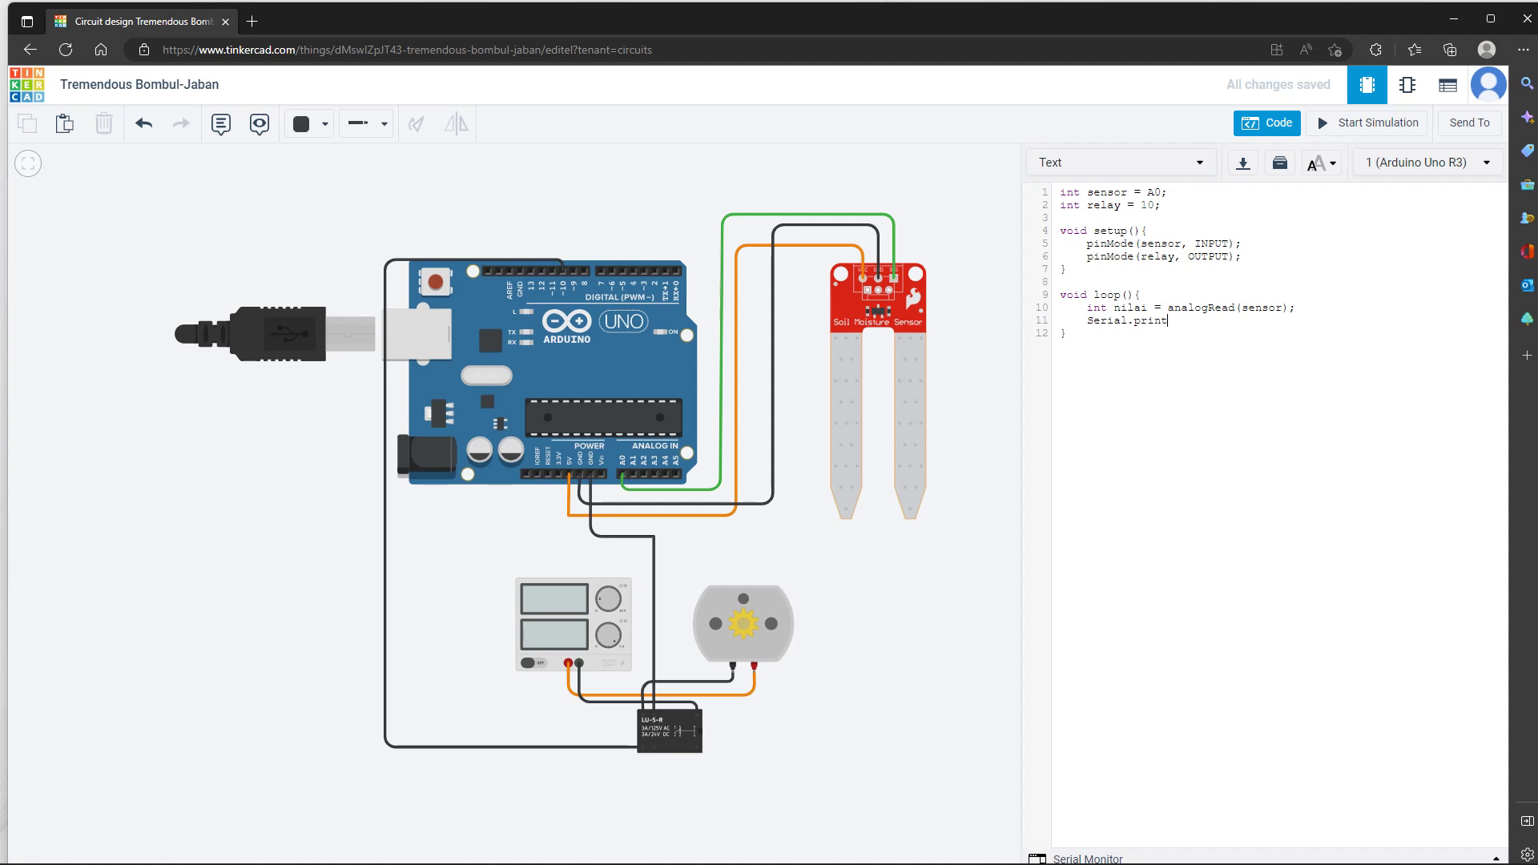
pyautogui.write('()')
pyautogui.write('""')
pyautogui.write('N')
pyautogui.press('capslock')
pyautogui.write('i')
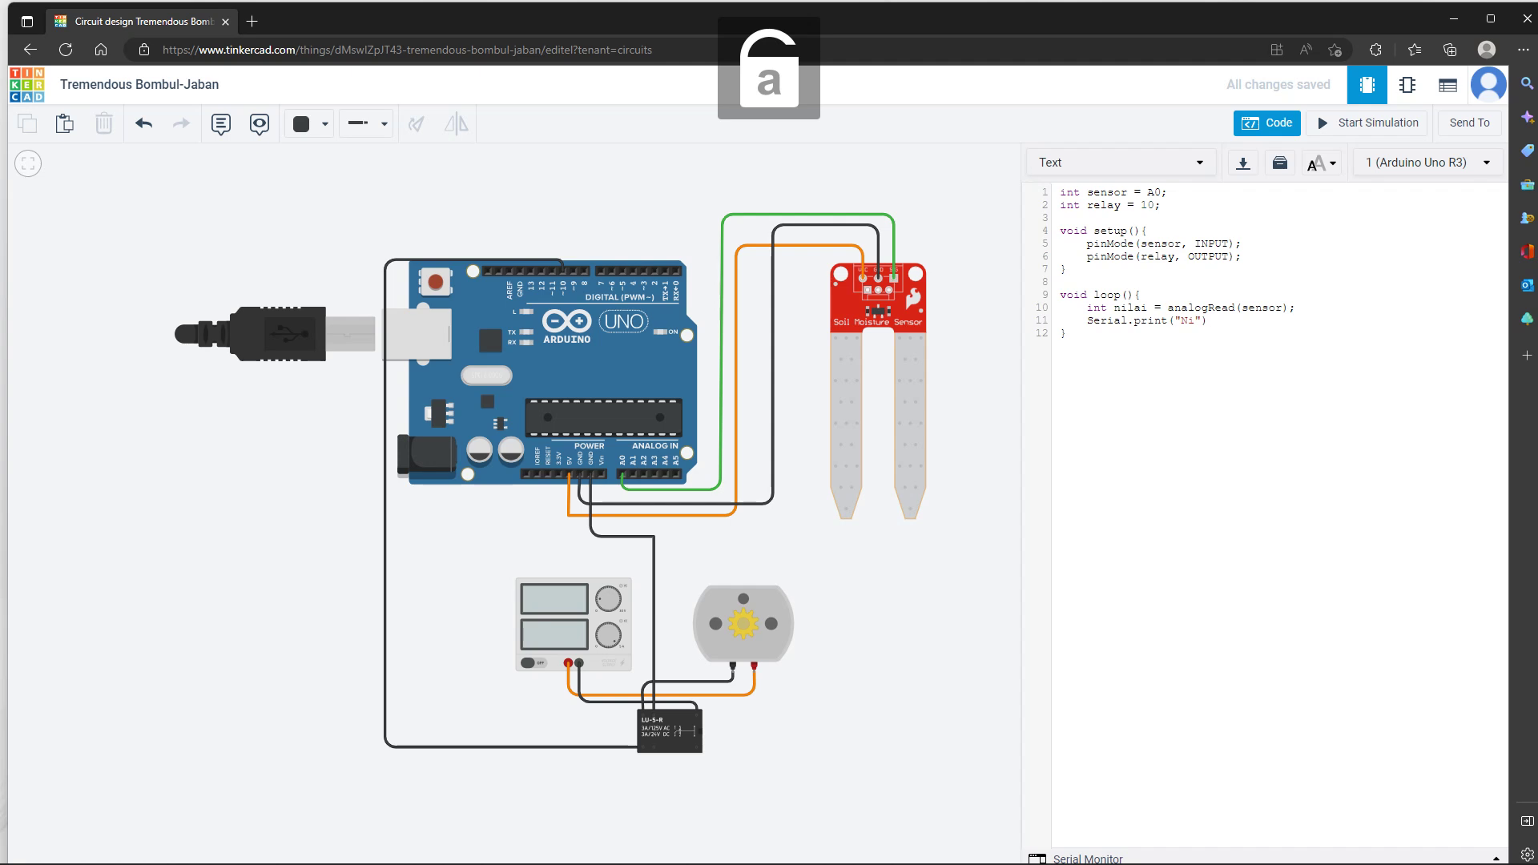
pyautogui.write('lai')
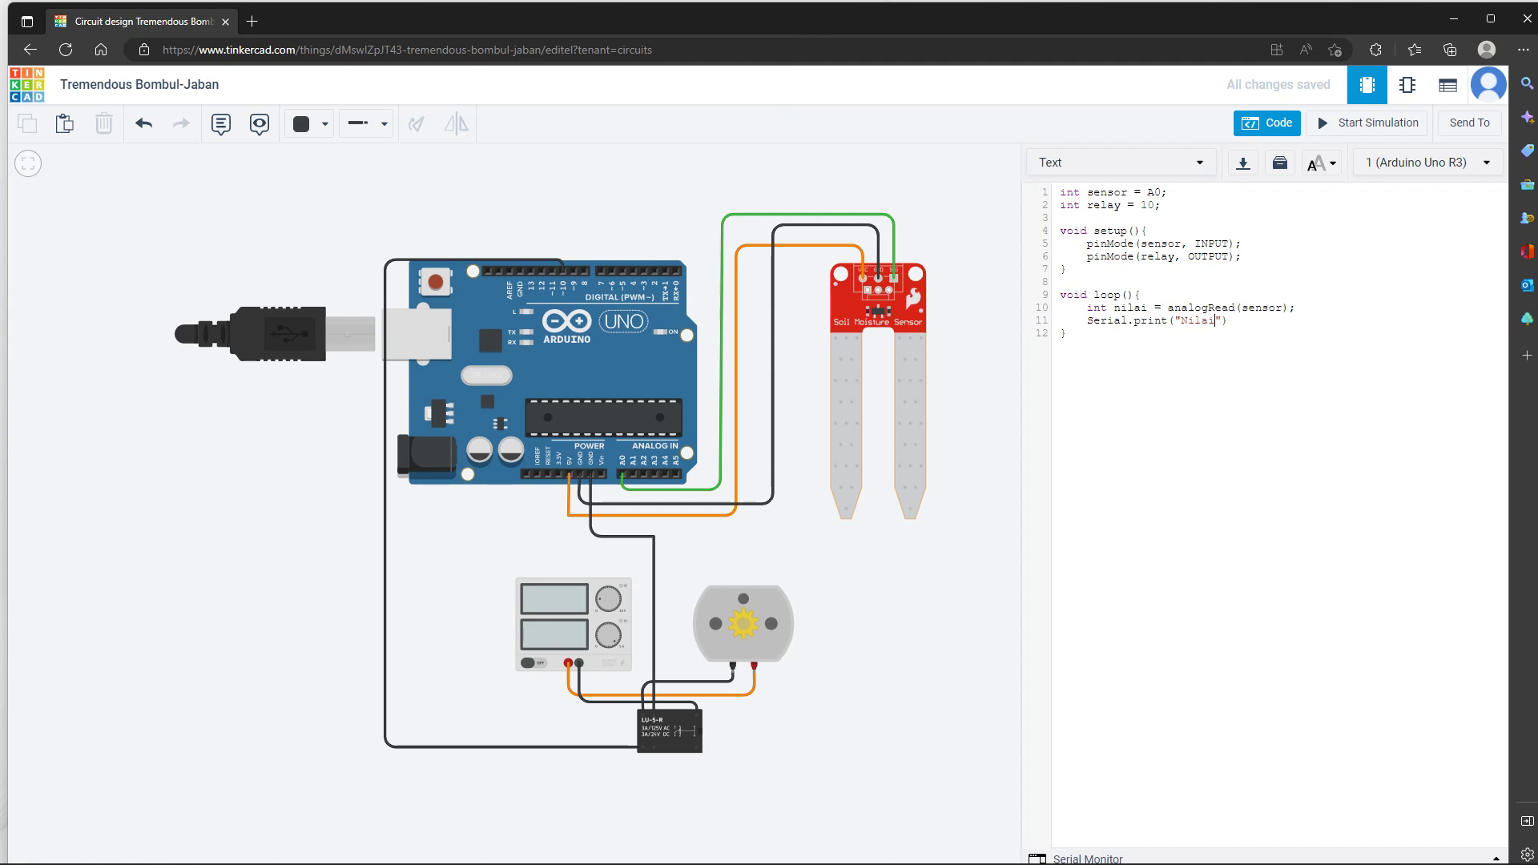
pyautogui.write(' K')
pyautogui.press('capslock')
pyautogui.press('capslock')
pyautogui.write('ele')
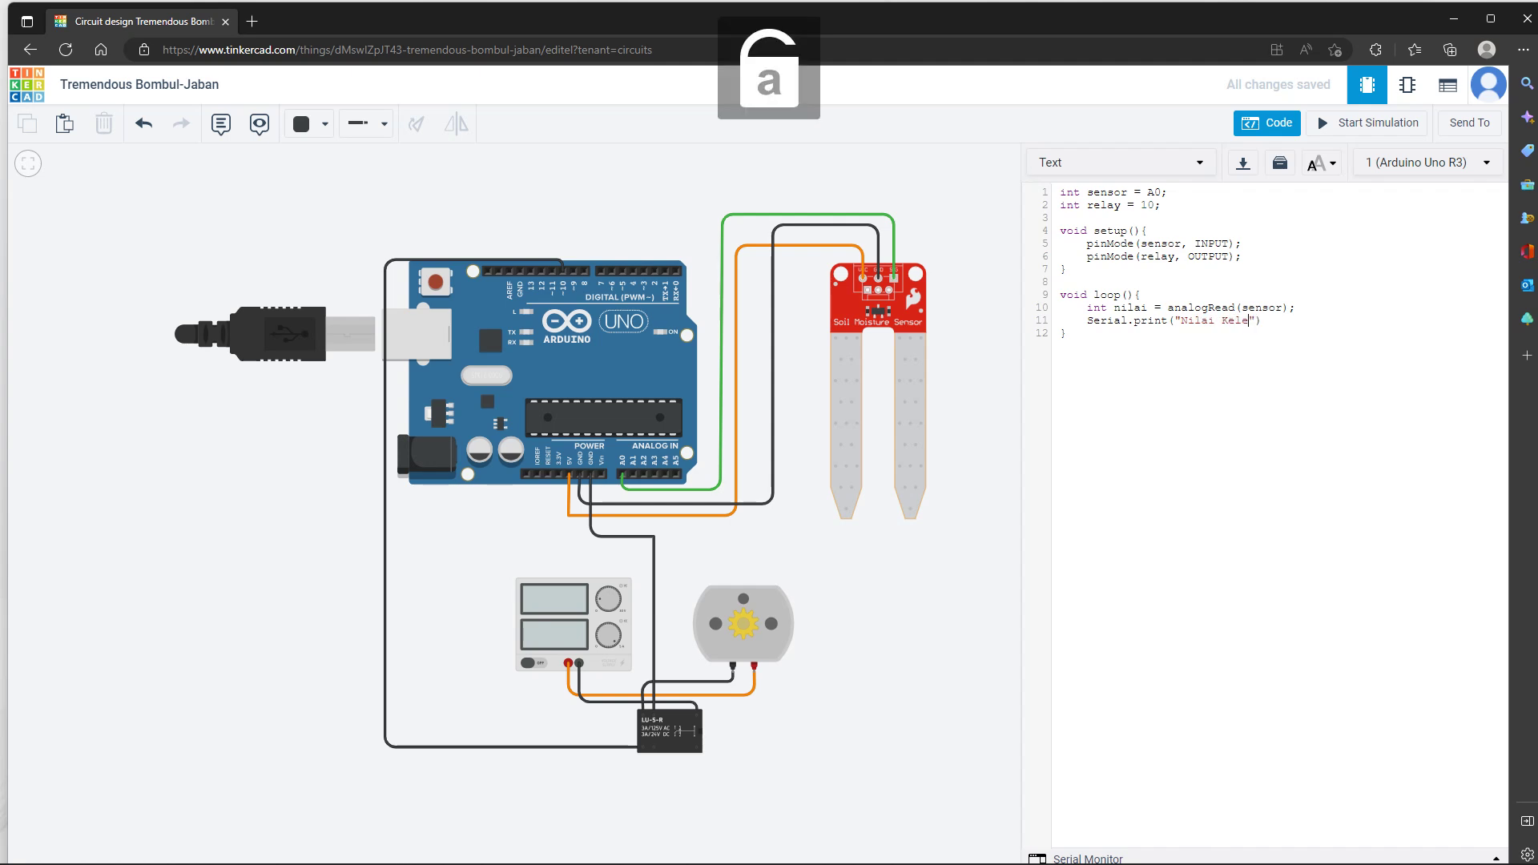
pyautogui.write('mbaban')
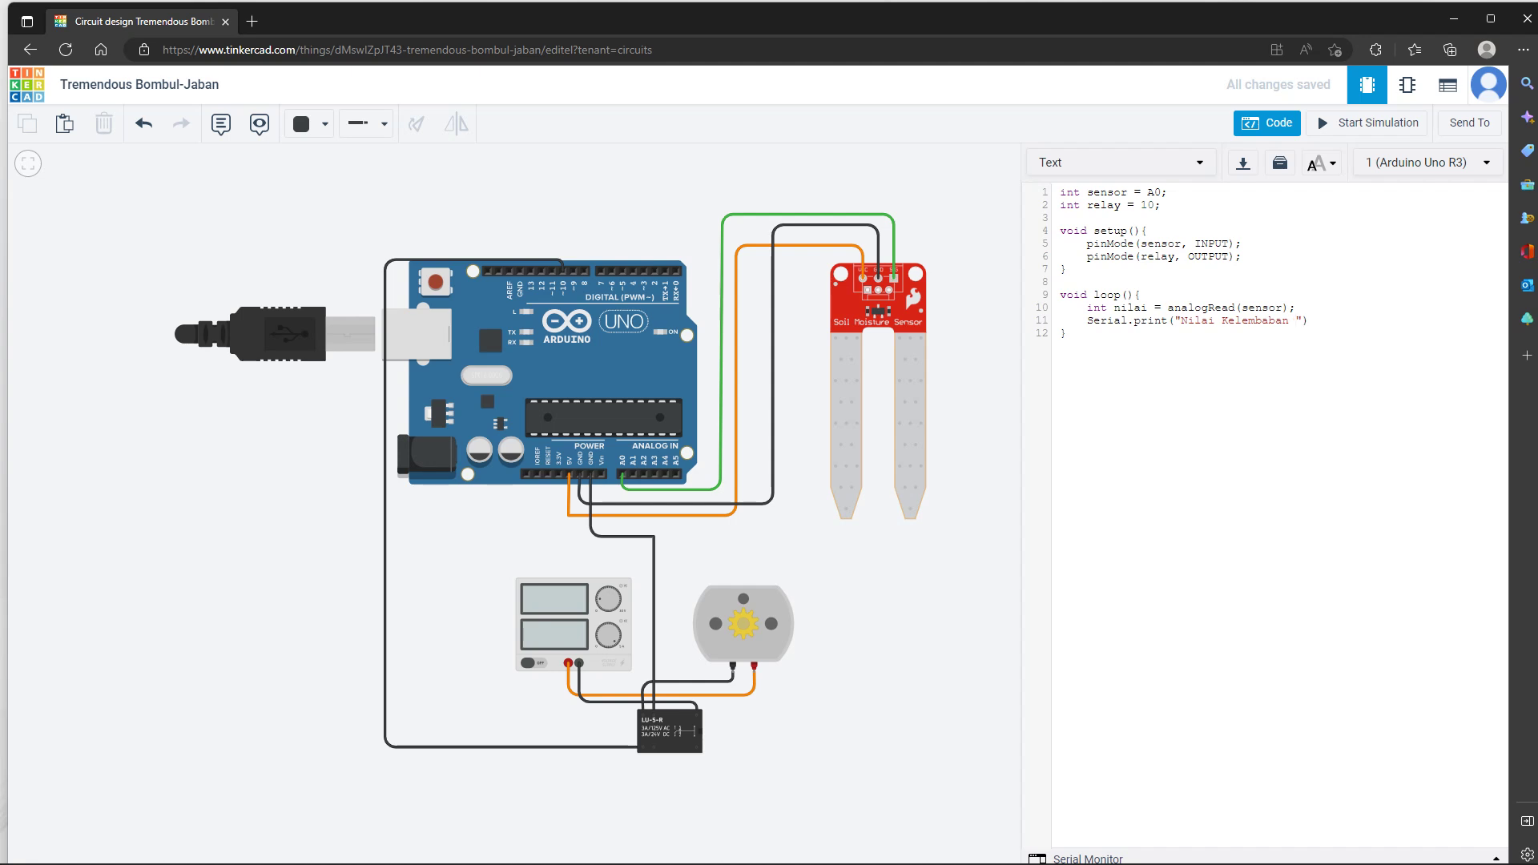
pyautogui.write(' =')
# Add "Serial.println(nilai);" on the following line, briefly opening and collapsing the Serial Monitor while writing it
pyautogui.press('capslock')
pyautogui.write('S')
pyautogui.press('capslock')
pyautogui.write('erial.pri')
pyautogui.press('BackSpace')
pyautogui.press('BackSpace')
pyautogui.write('rintln')
pyautogui.click(1087, 859)
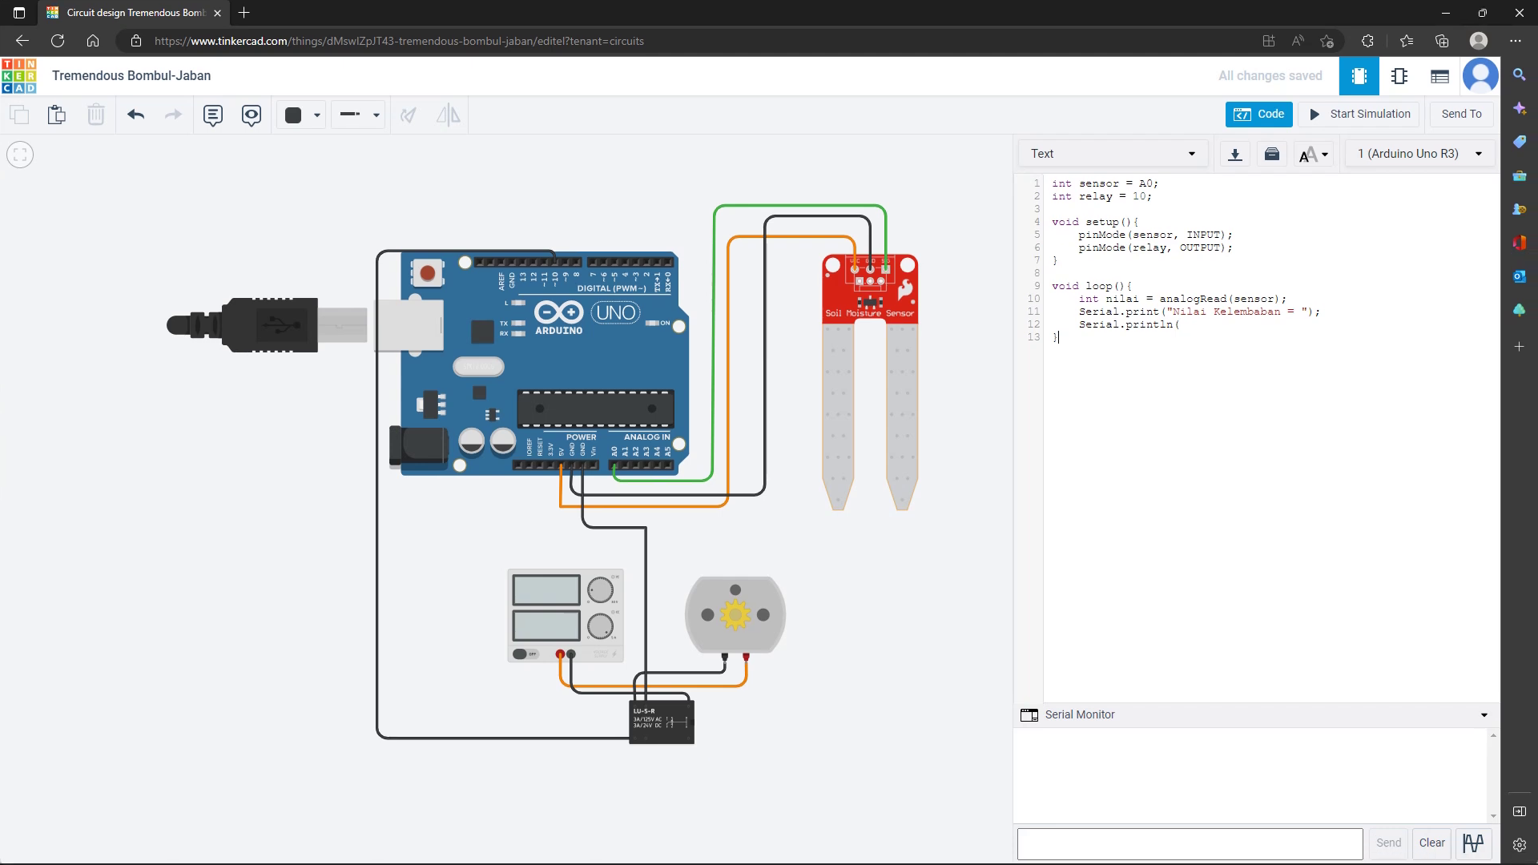
pyautogui.click(1079, 714)
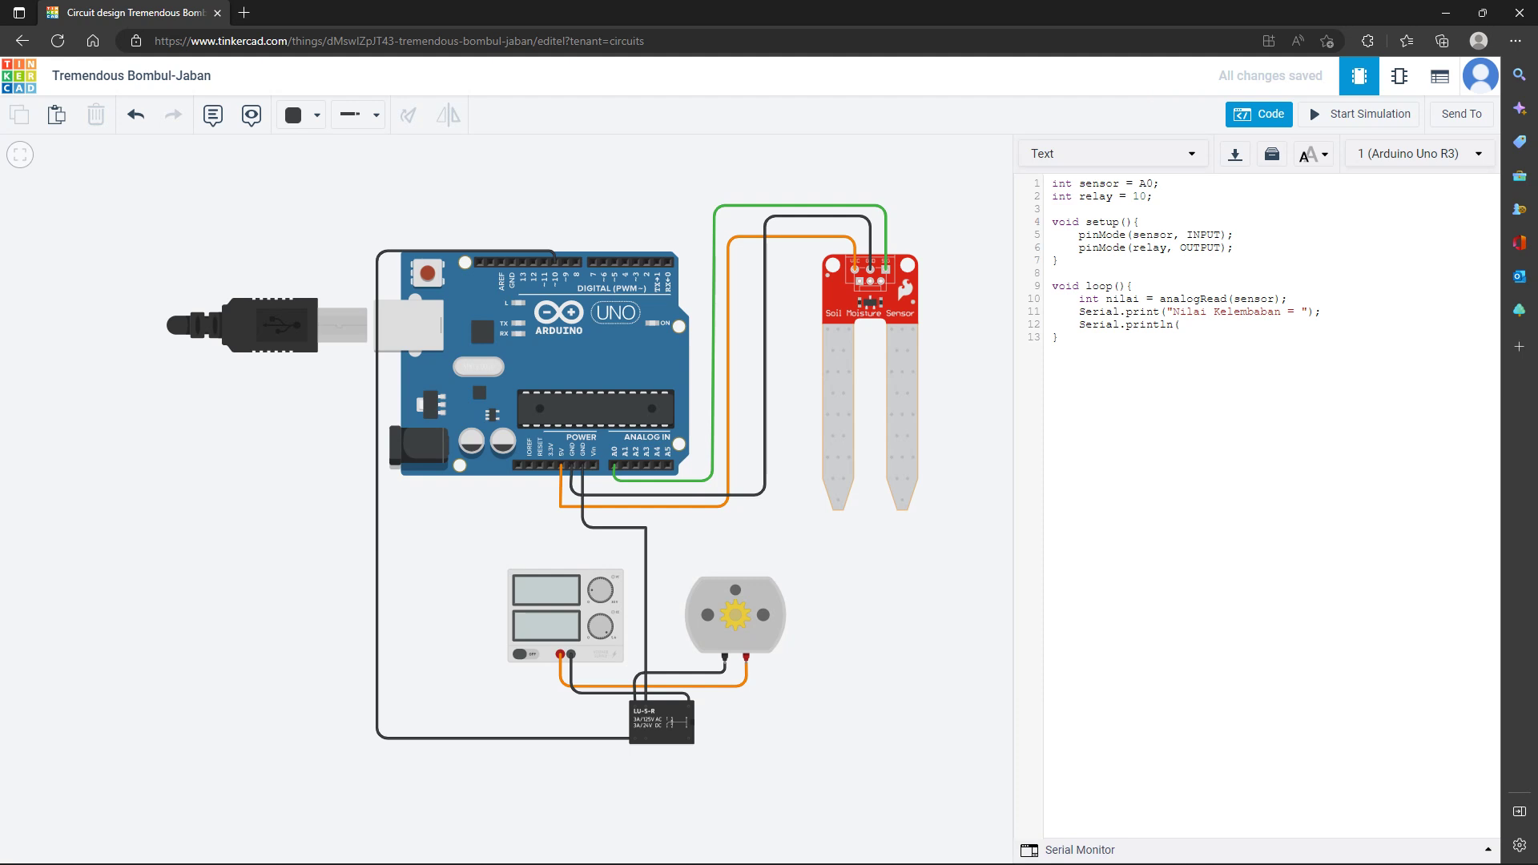
pyautogui.write('nilai);')
pyautogui.press('Return')
# Write an "if(nilai <= 200)" block in the loop containing "digitalWrite(relay, HIGH);"
pyautogui.write('if(nilai <= 200){')
pyautogui.press('Return')
pyautogui.press('Return')
pyautogui.write('digital')
pyautogui.press('capslock')
pyautogui.write('W')
pyautogui.press('capslock')
pyautogui.write('rite(relay')
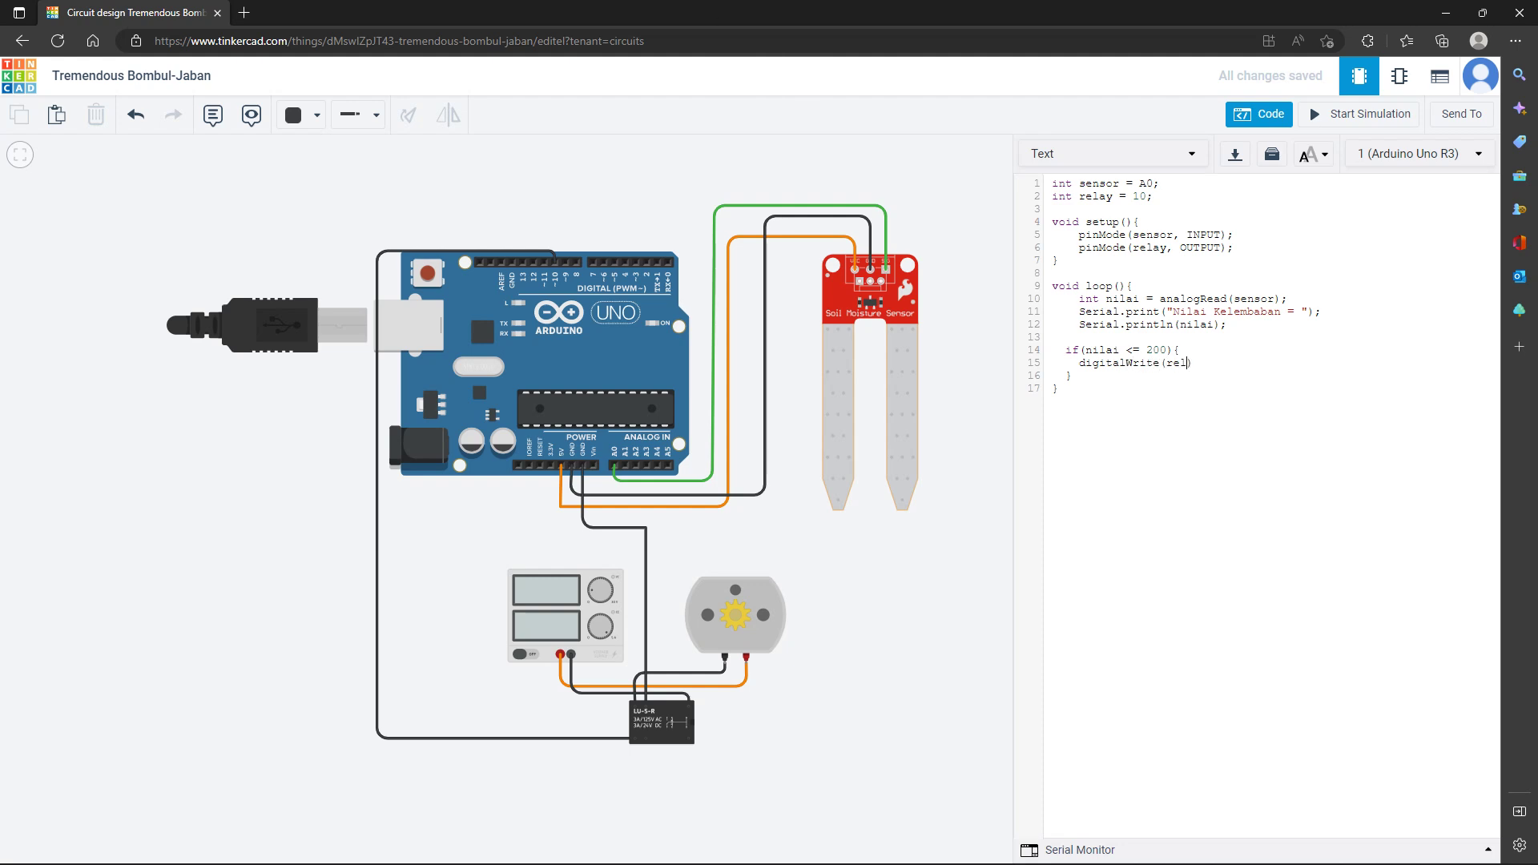
pyautogui.write(',')
pyautogui.press('capslock')
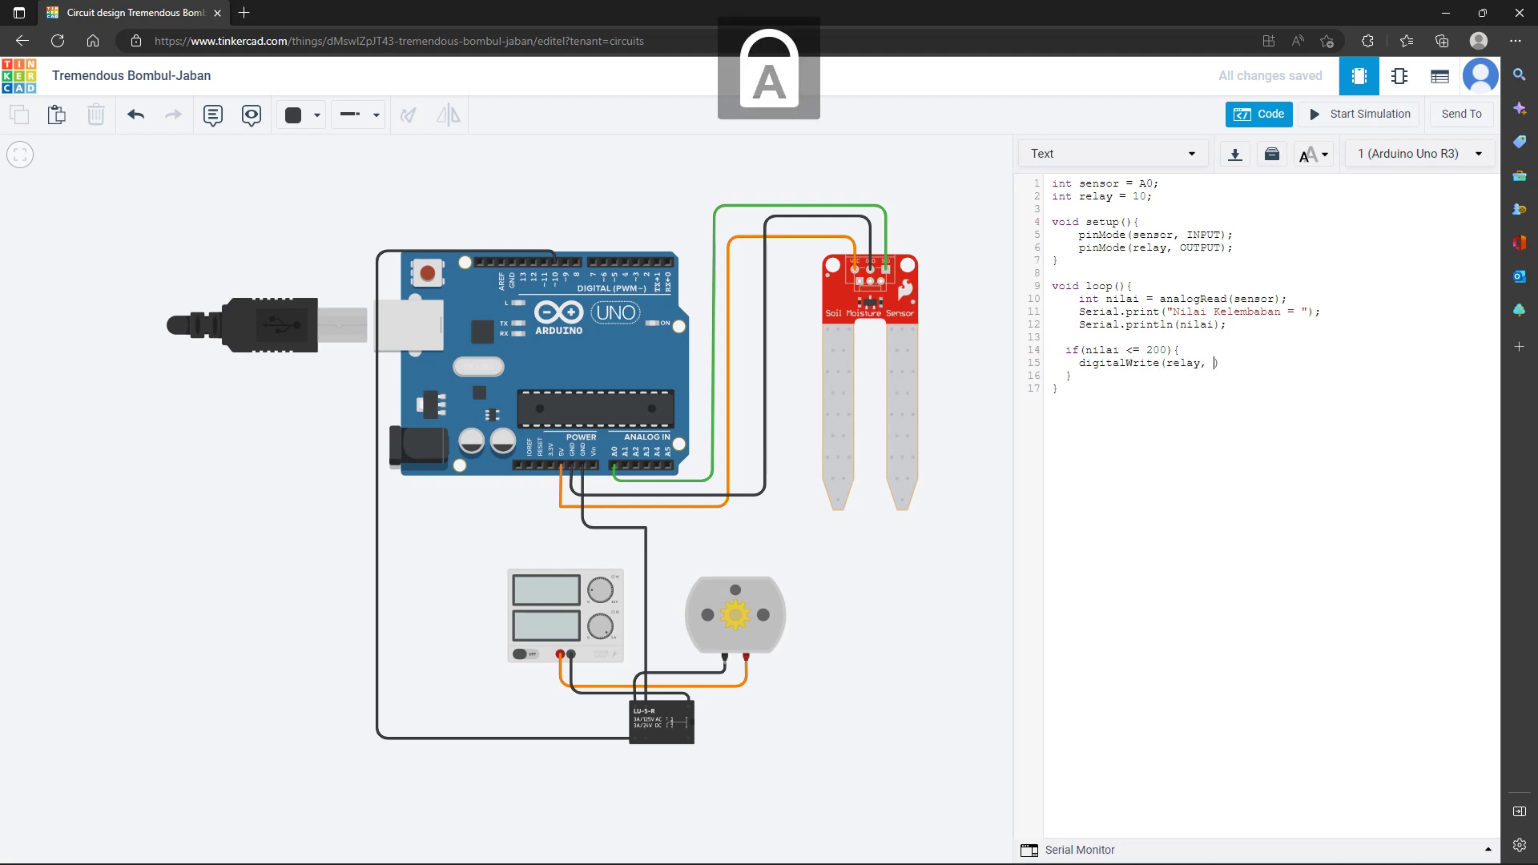
pyautogui.write('HIGH')
pyautogui.press('capslock')
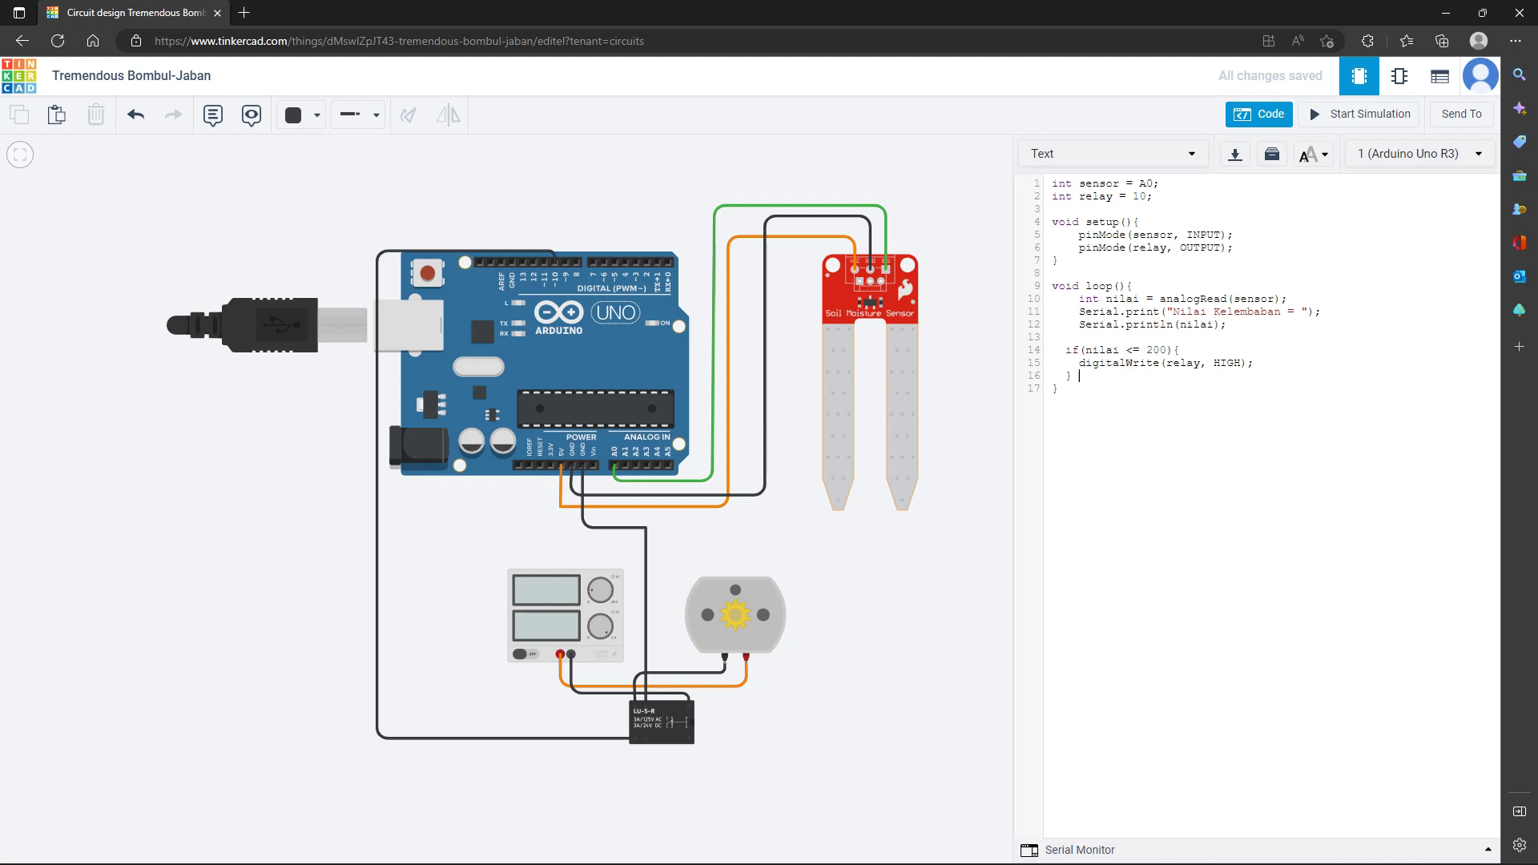
# Add an else branch to the if(nilai <= 200) block in the loop function
pyautogui.write('else{}')
pyautogui.press('Return')
pyautogui.press('Return')
# Write "digitalWrite(relay, LOW);" inside the else branch
pyautogui.write('digital')
pyautogui.press('capslock')
pyautogui.write('W')
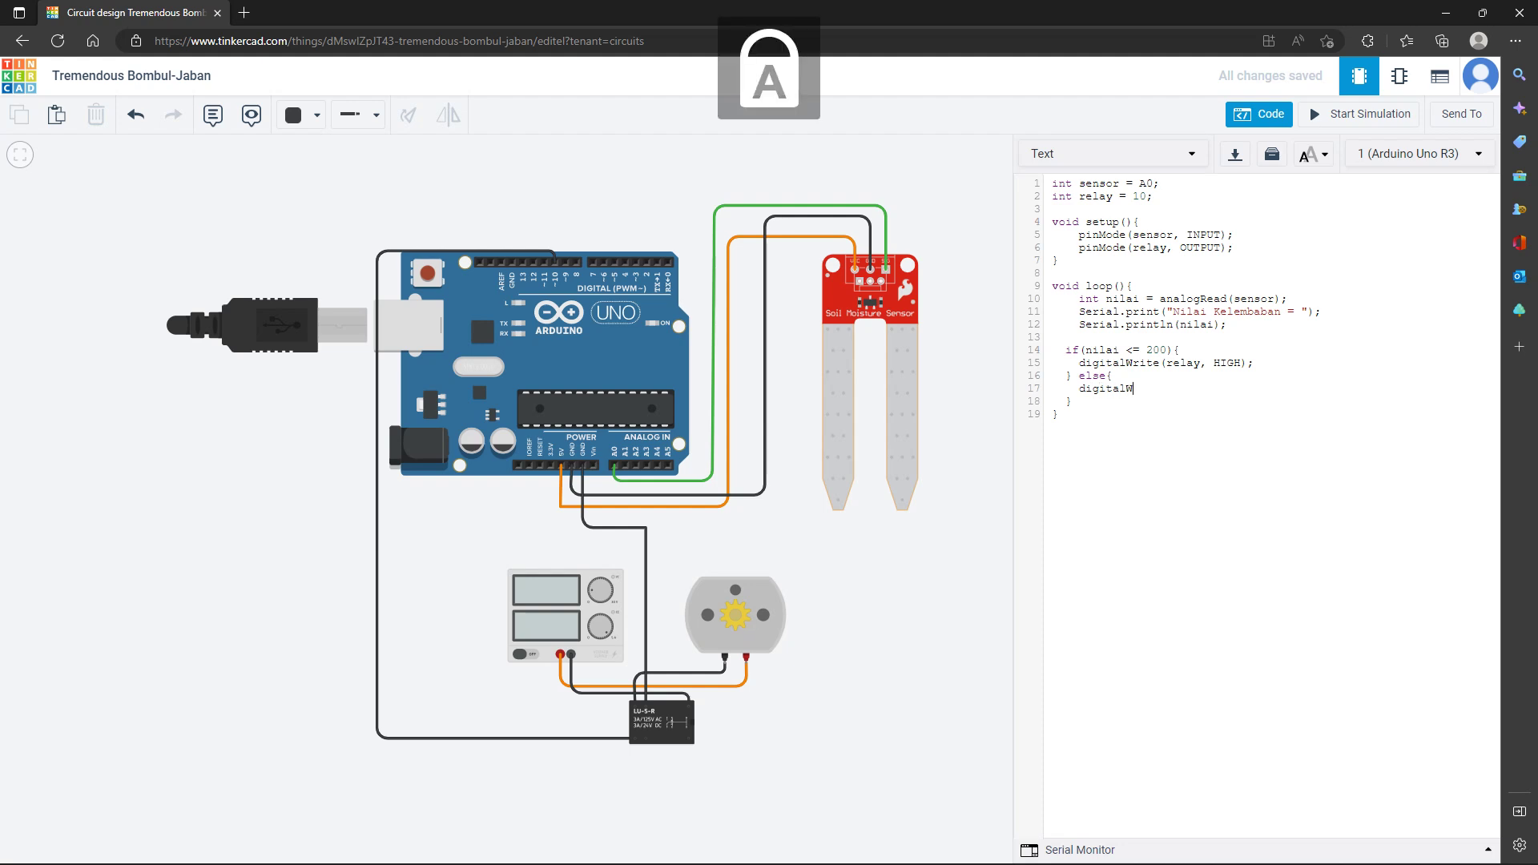
pyautogui.press('capslock')
pyautogui.write('rite(')
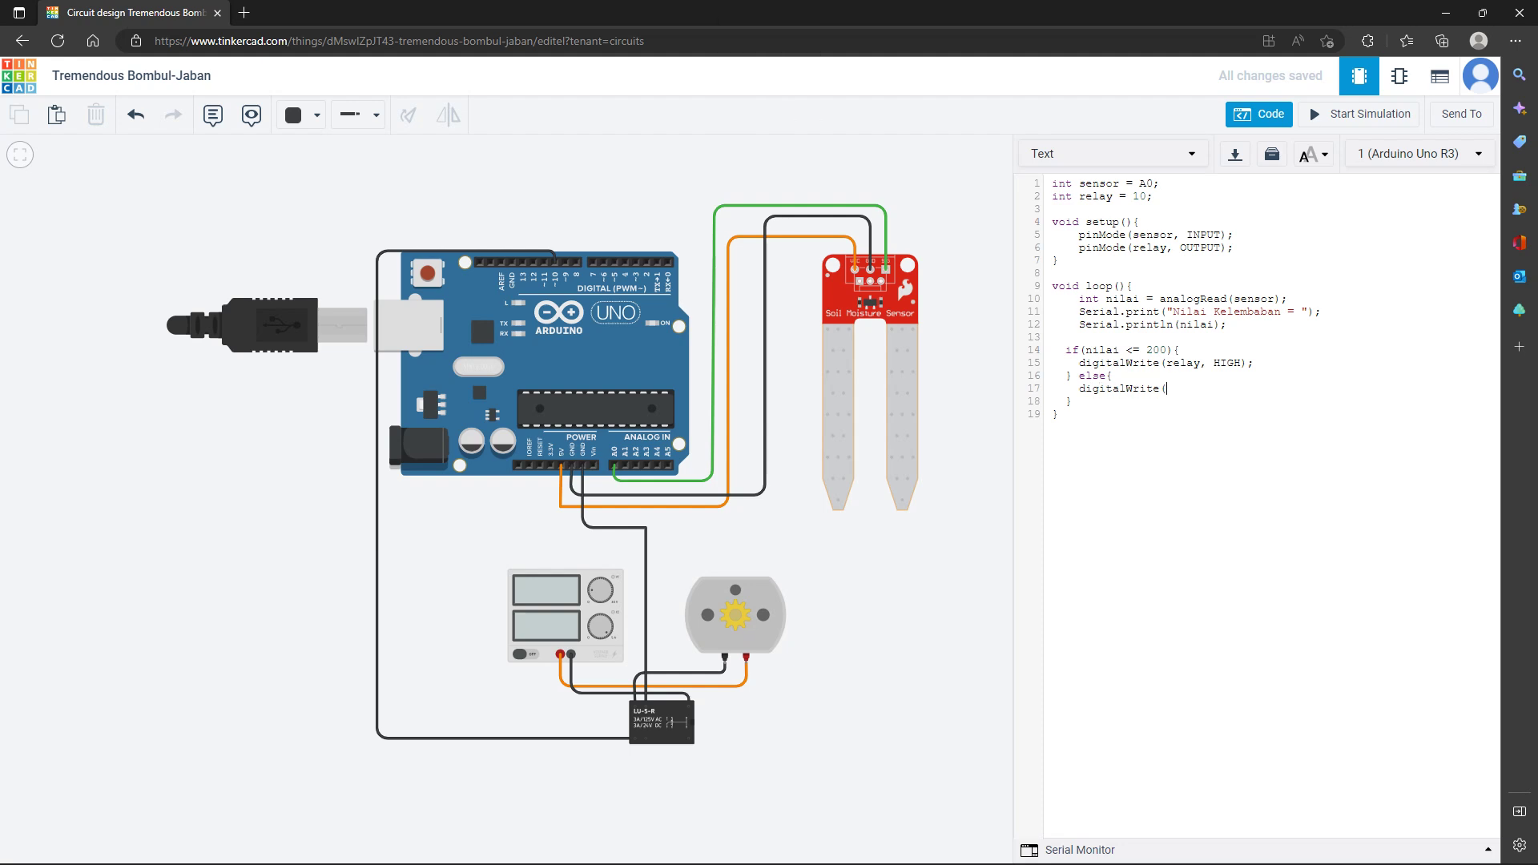
pyautogui.write('relay')
pyautogui.press('BackSpace')
pyautogui.press('BackSpace')
pyautogui.press('BackSpace')
pyautogui.write('lay')
pyautogui.press('capslock')
pyautogui.write('LOW')
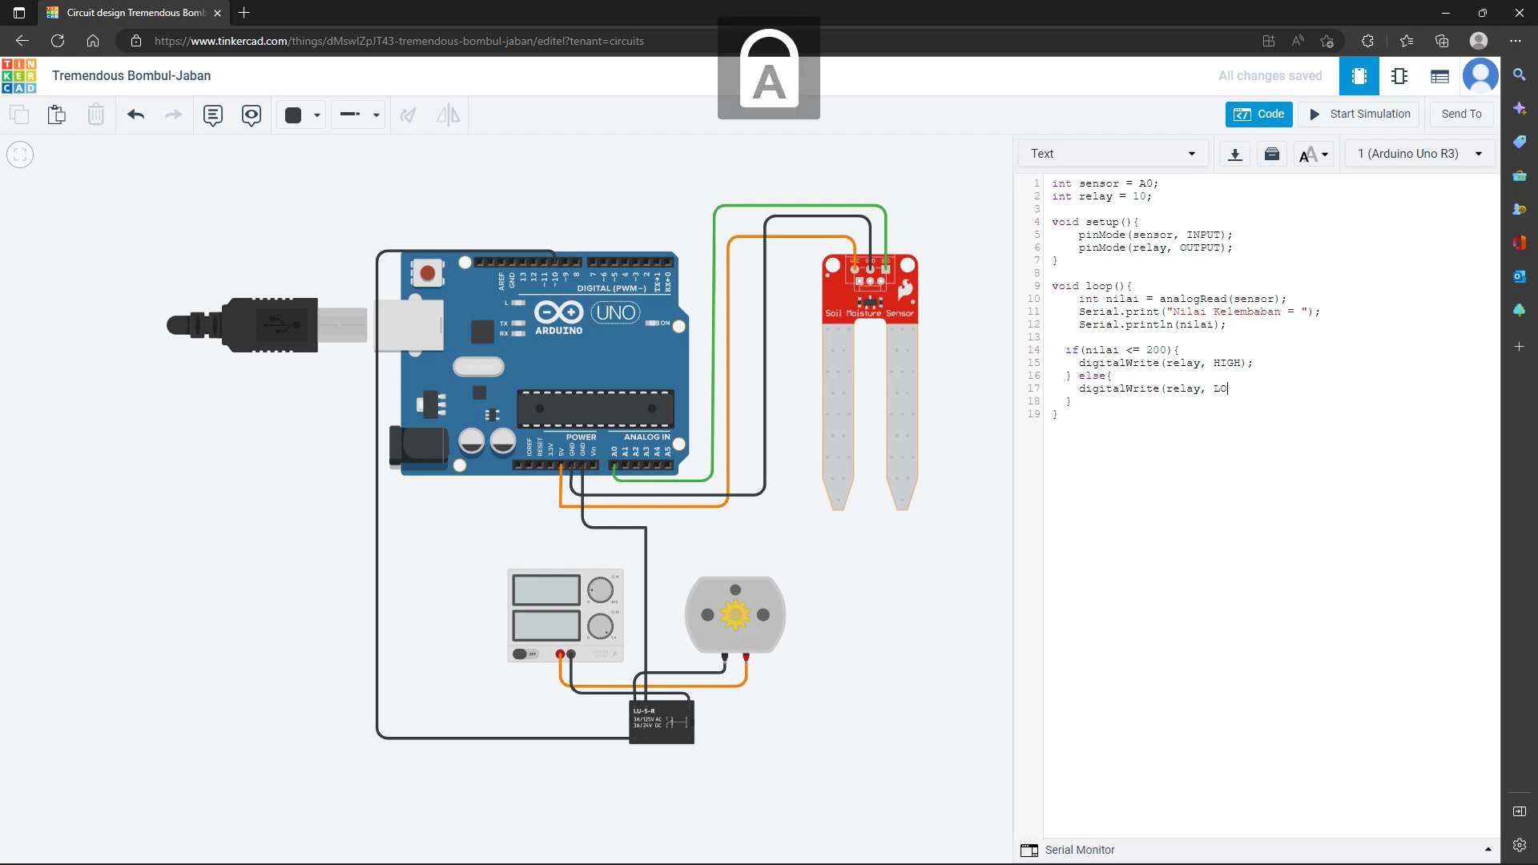
pyautogui.press('capslock')
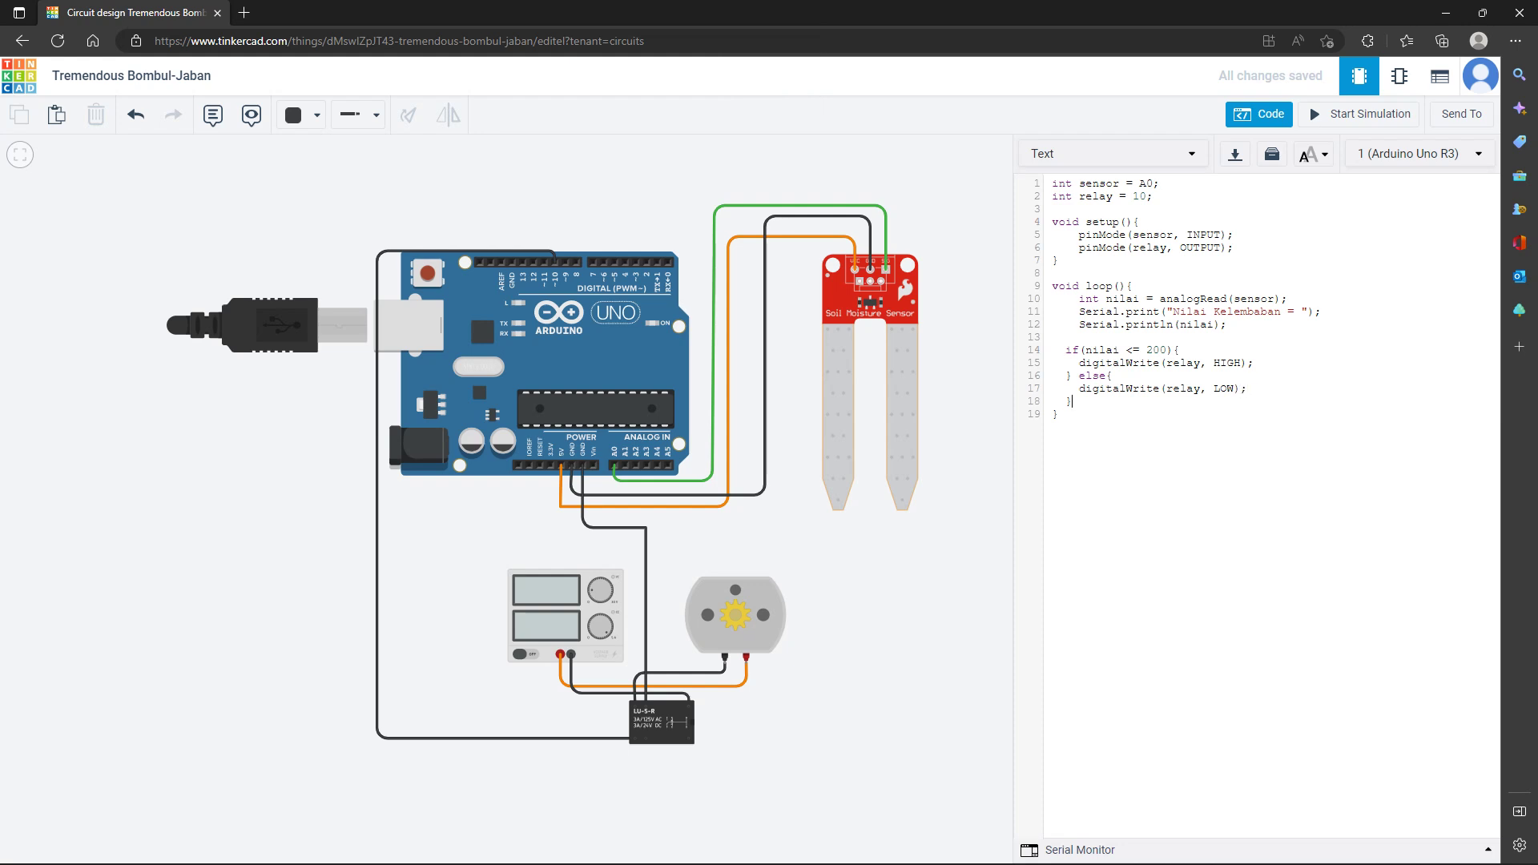
# Add "delay(100);" at the end of the loop function, below the if/else block
pyautogui.press('Return')
pyautogui.write('delay(100')
pyautogui.press('BackSpace')
pyautogui.press('BackSpace')
pyautogui.press('BackSpace')
pyautogui.write('100')
pyautogui.click(1140, 428)
# Start the simulation, select the soil moisture sensor to show its moisture slider, and open the Serial Monitor
pyautogui.click(1359, 114)
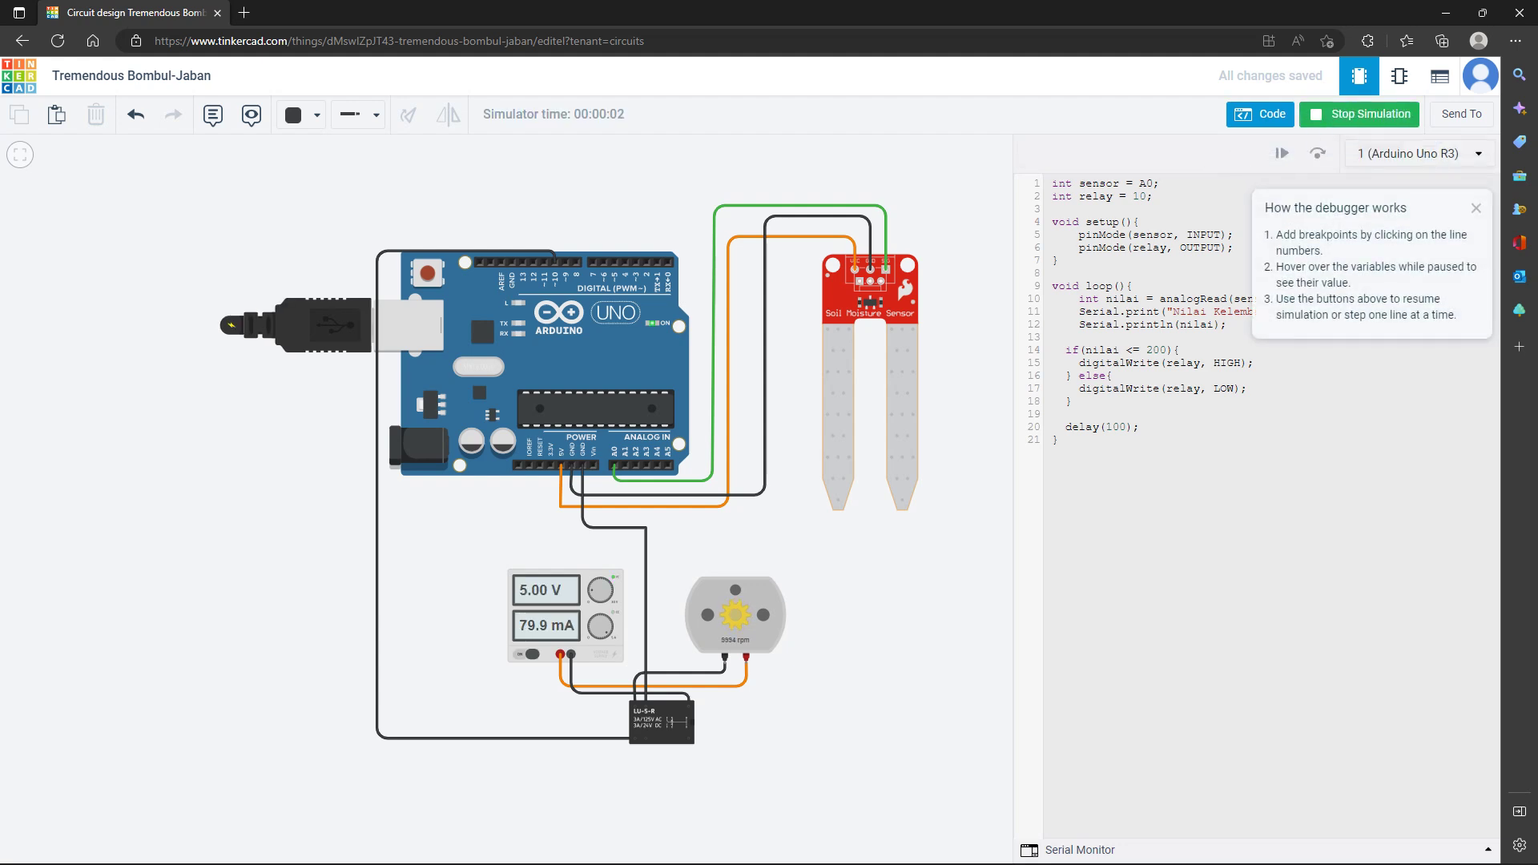
pyautogui.click(870, 311)
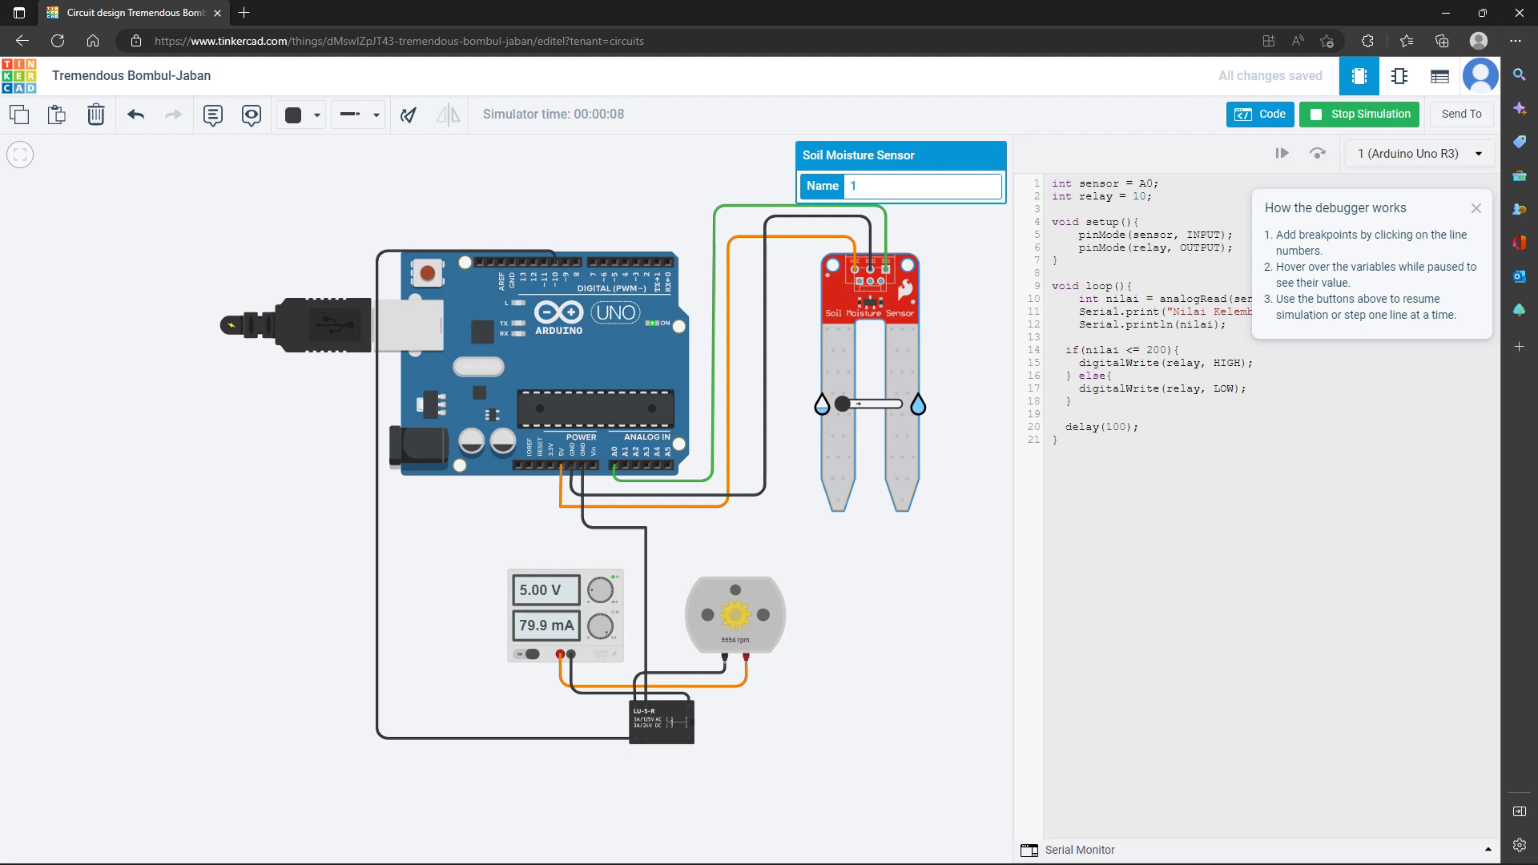
pyautogui.press('Escape')
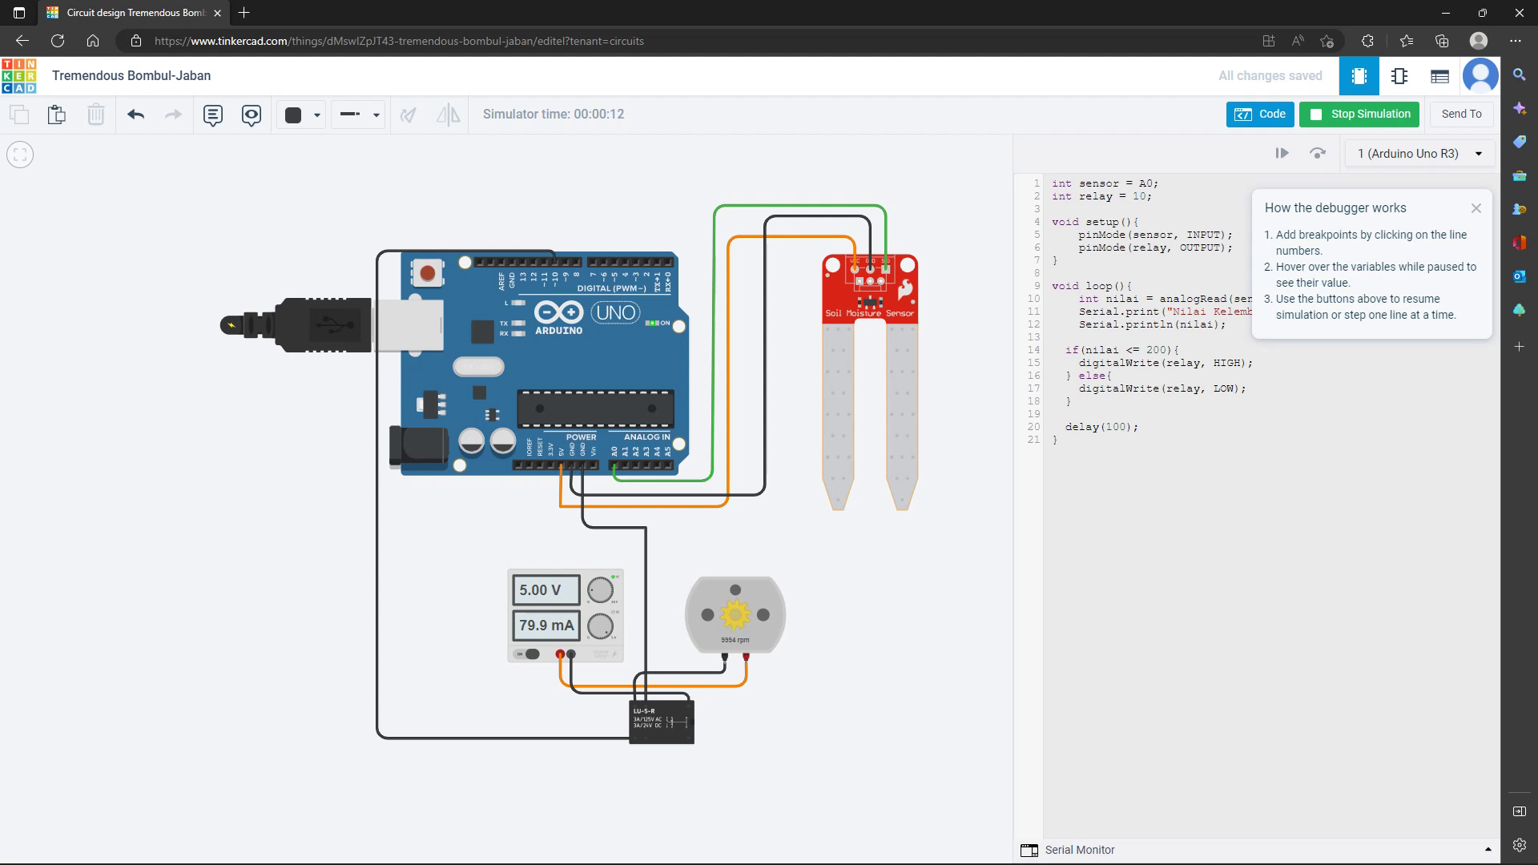
pyautogui.click(870, 307)
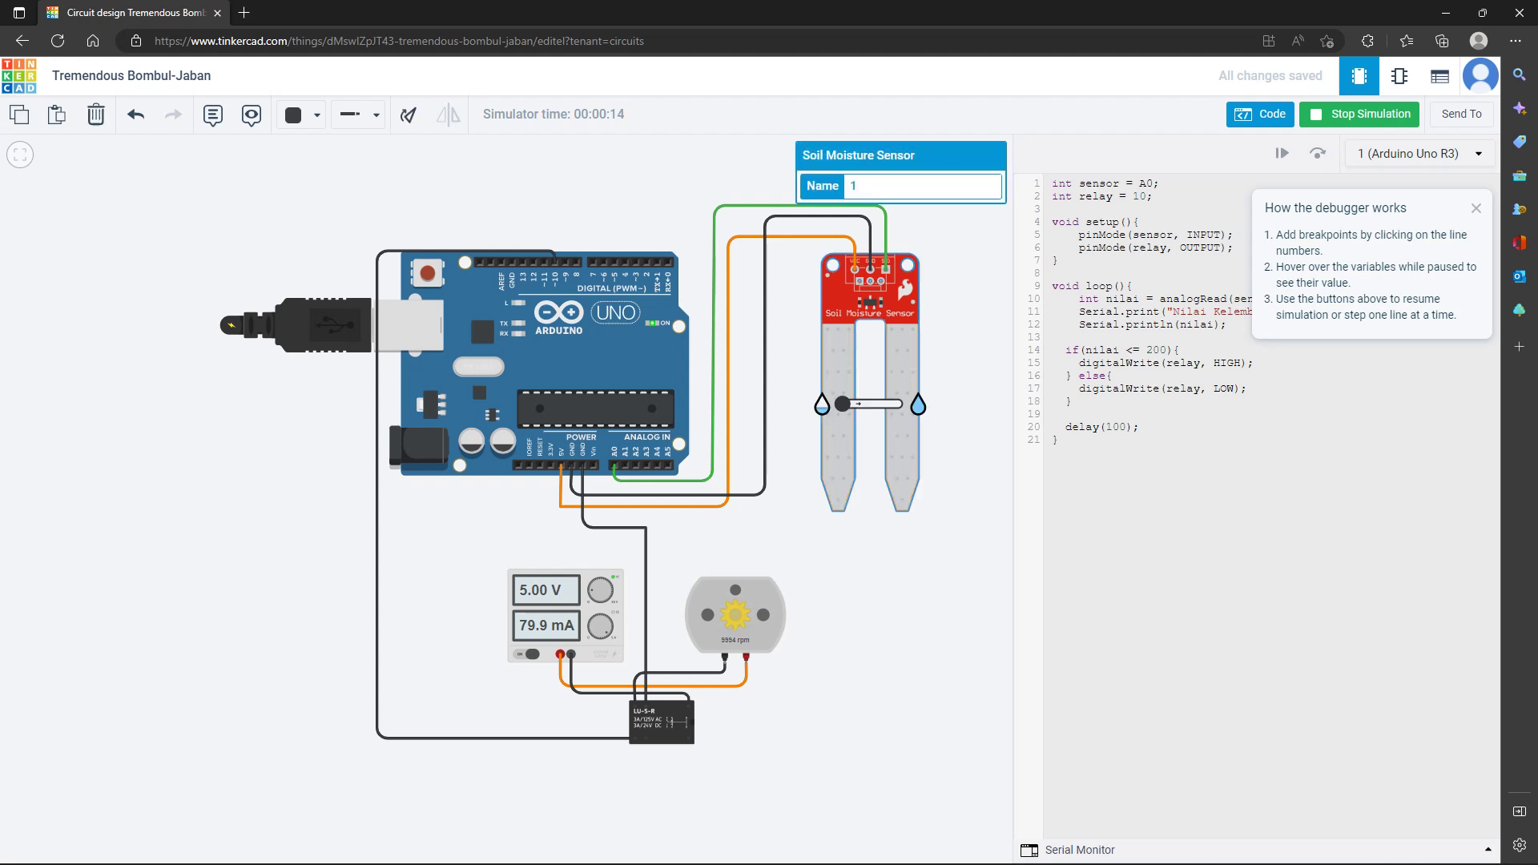
pyautogui.click(1079, 849)
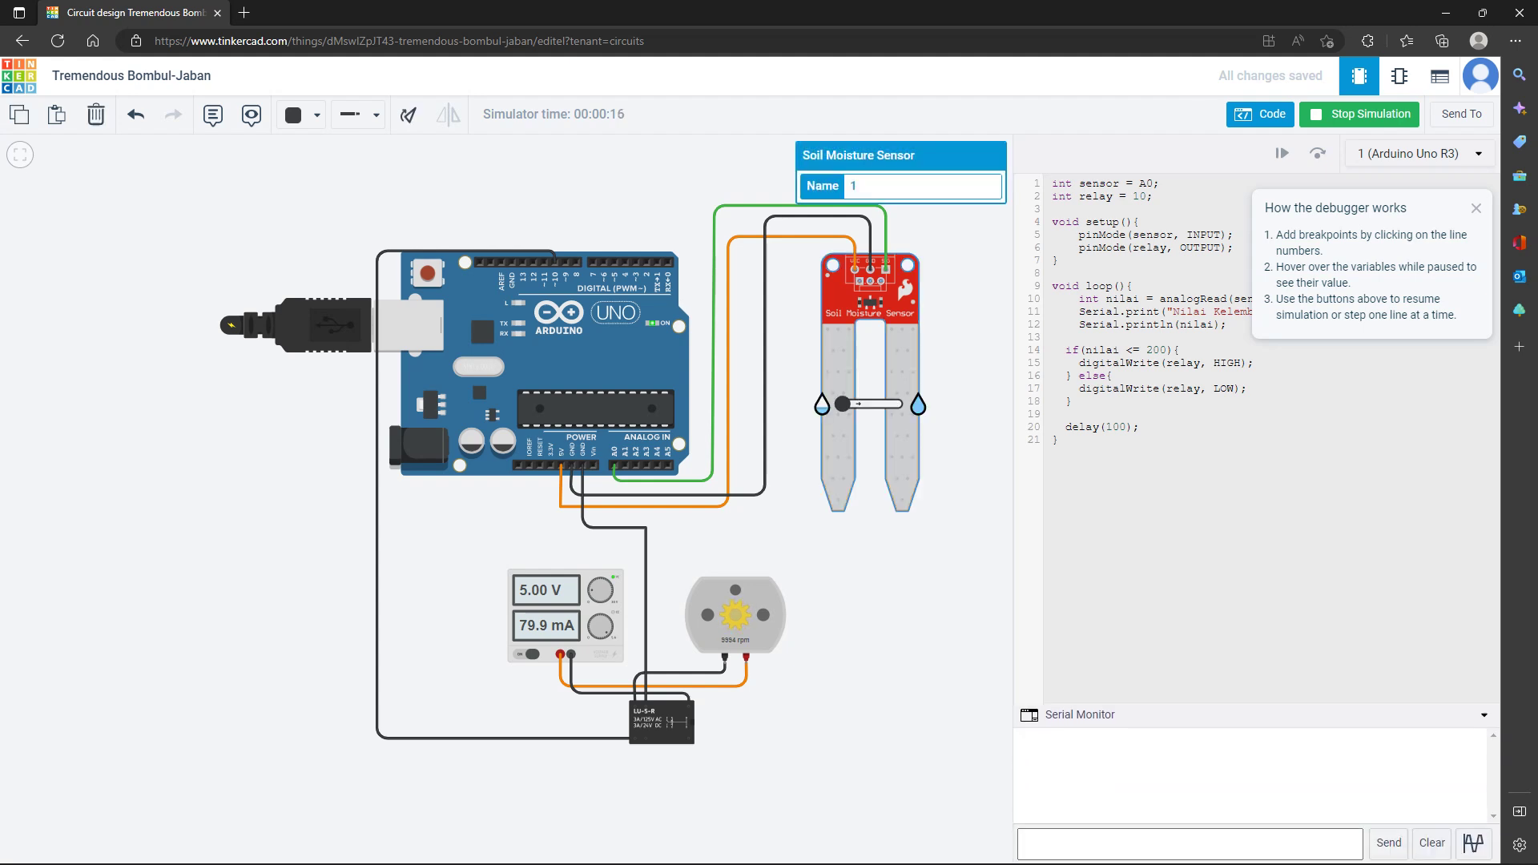
# Raise the sensor's moisture slightly, return it to the minimum, and stop the simulation
pyautogui.moveTo(841, 403); pyautogui.dragTo(852, 404)
pyautogui.click(1189, 844)
pyautogui.moveTo(853, 403); pyautogui.dragTo(842, 404)
pyautogui.click(965, 405)
pyautogui.click(1359, 115)
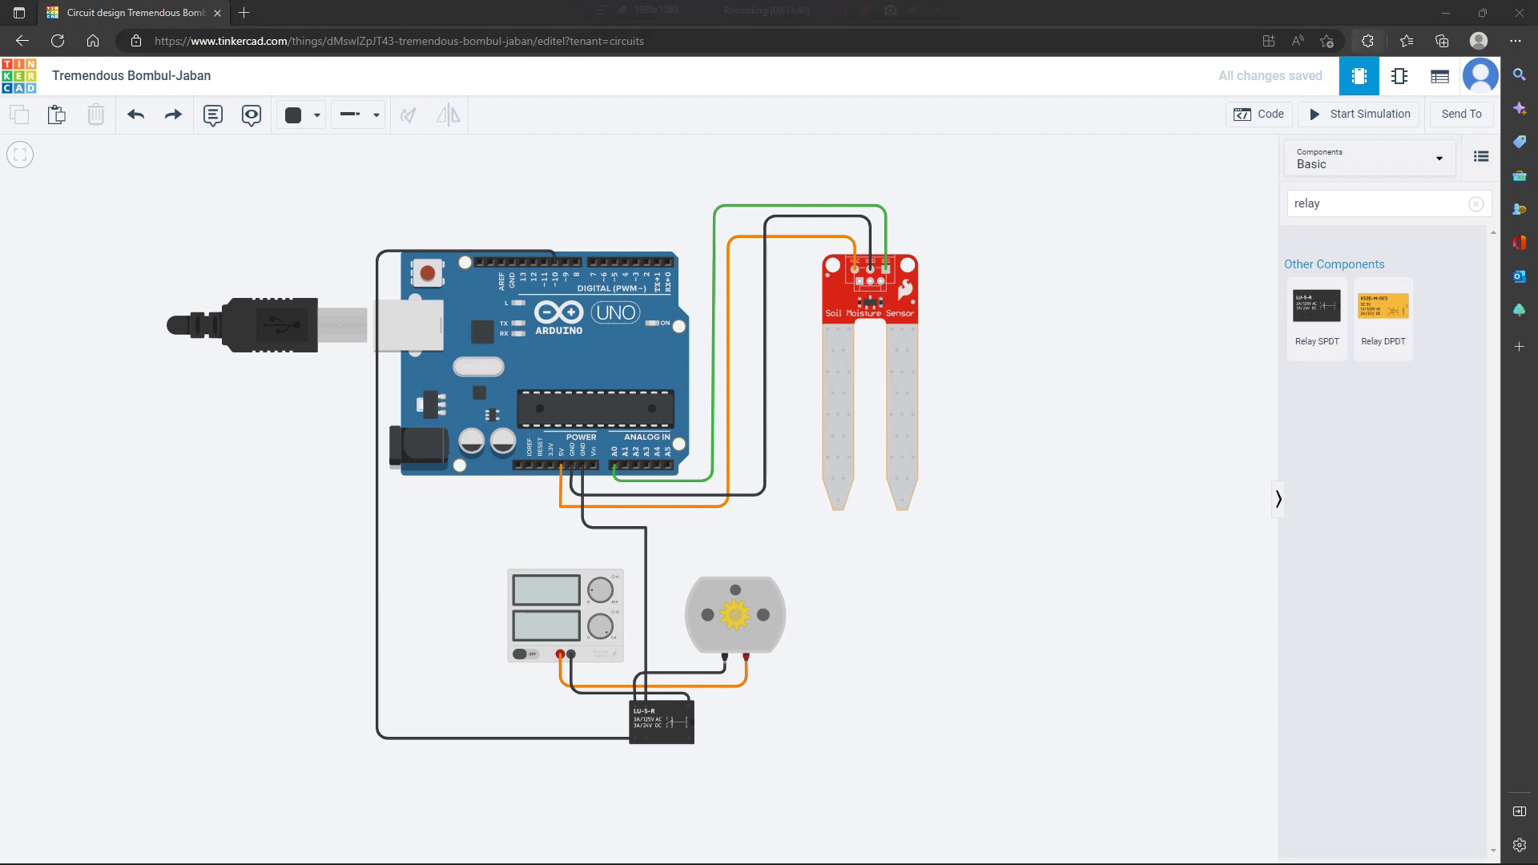
# Run the simulation again with the code shown and raise the sensor's moisture to about mid-range
pyautogui.click(1359, 114)
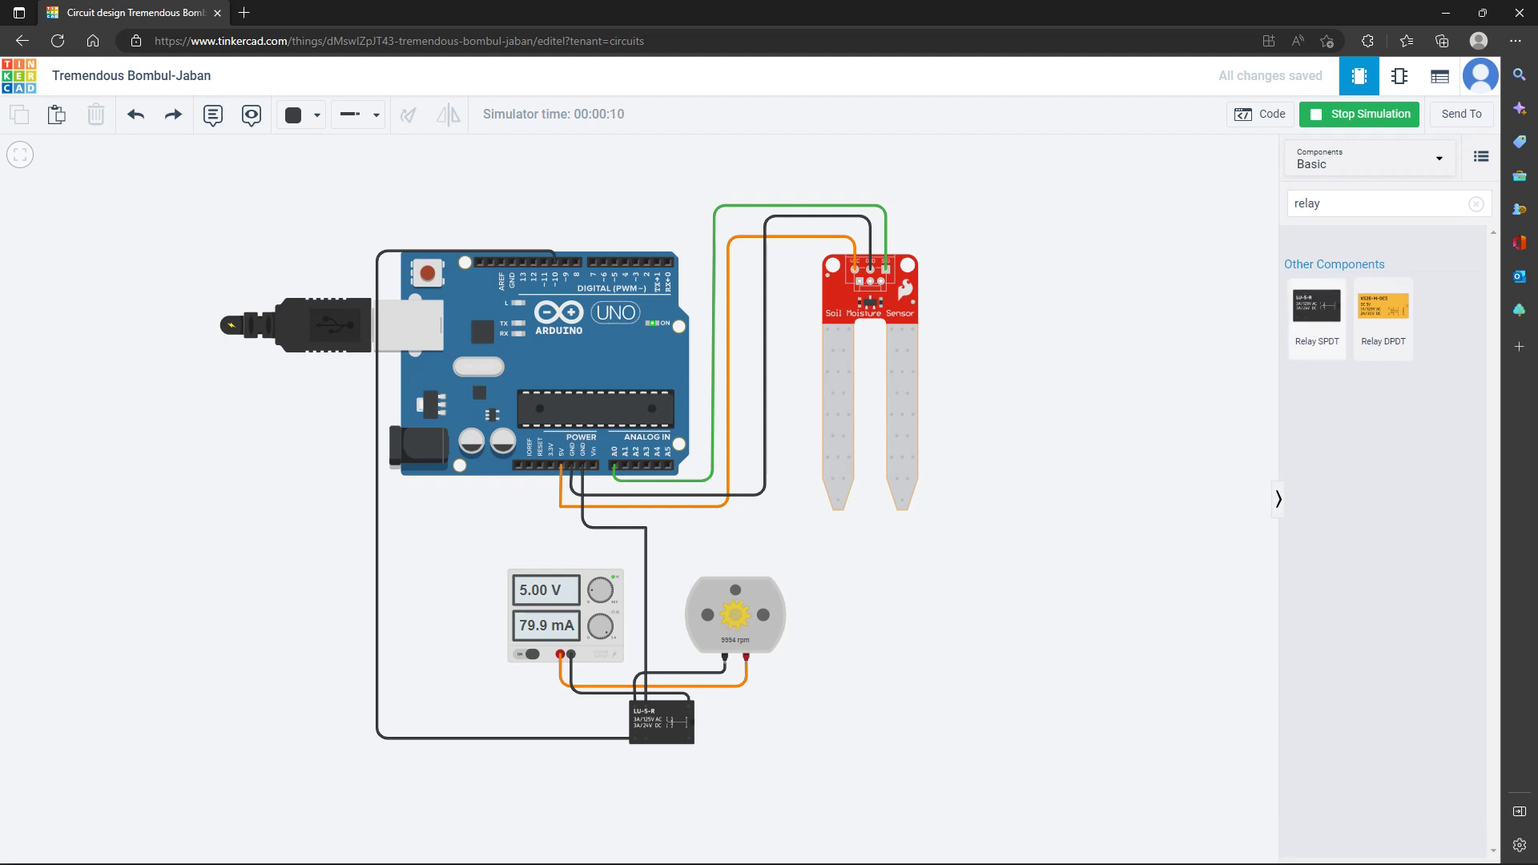
pyautogui.click(1260, 114)
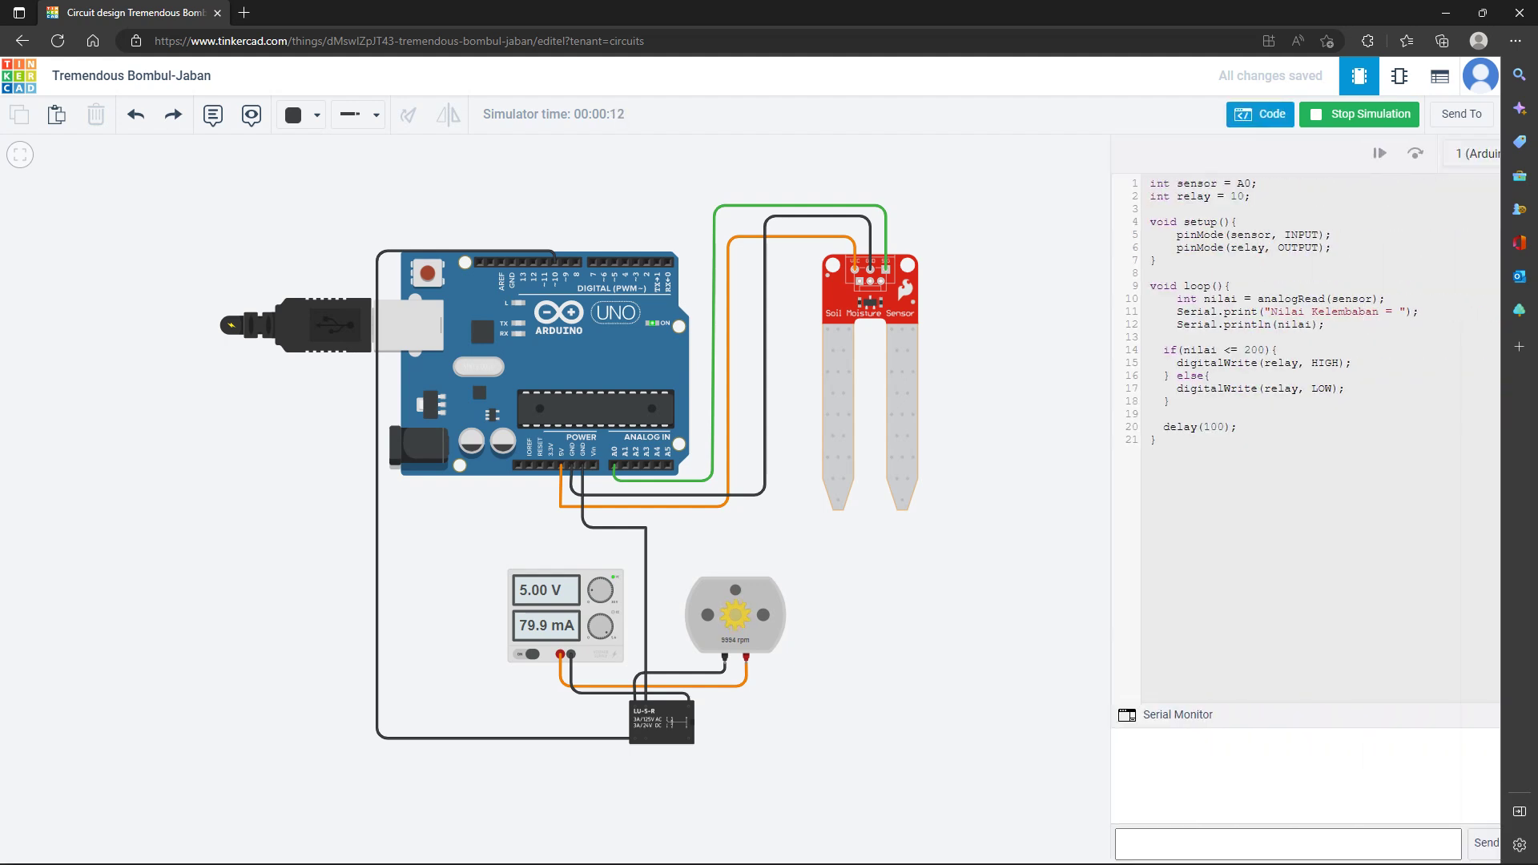
pyautogui.click(843, 404)
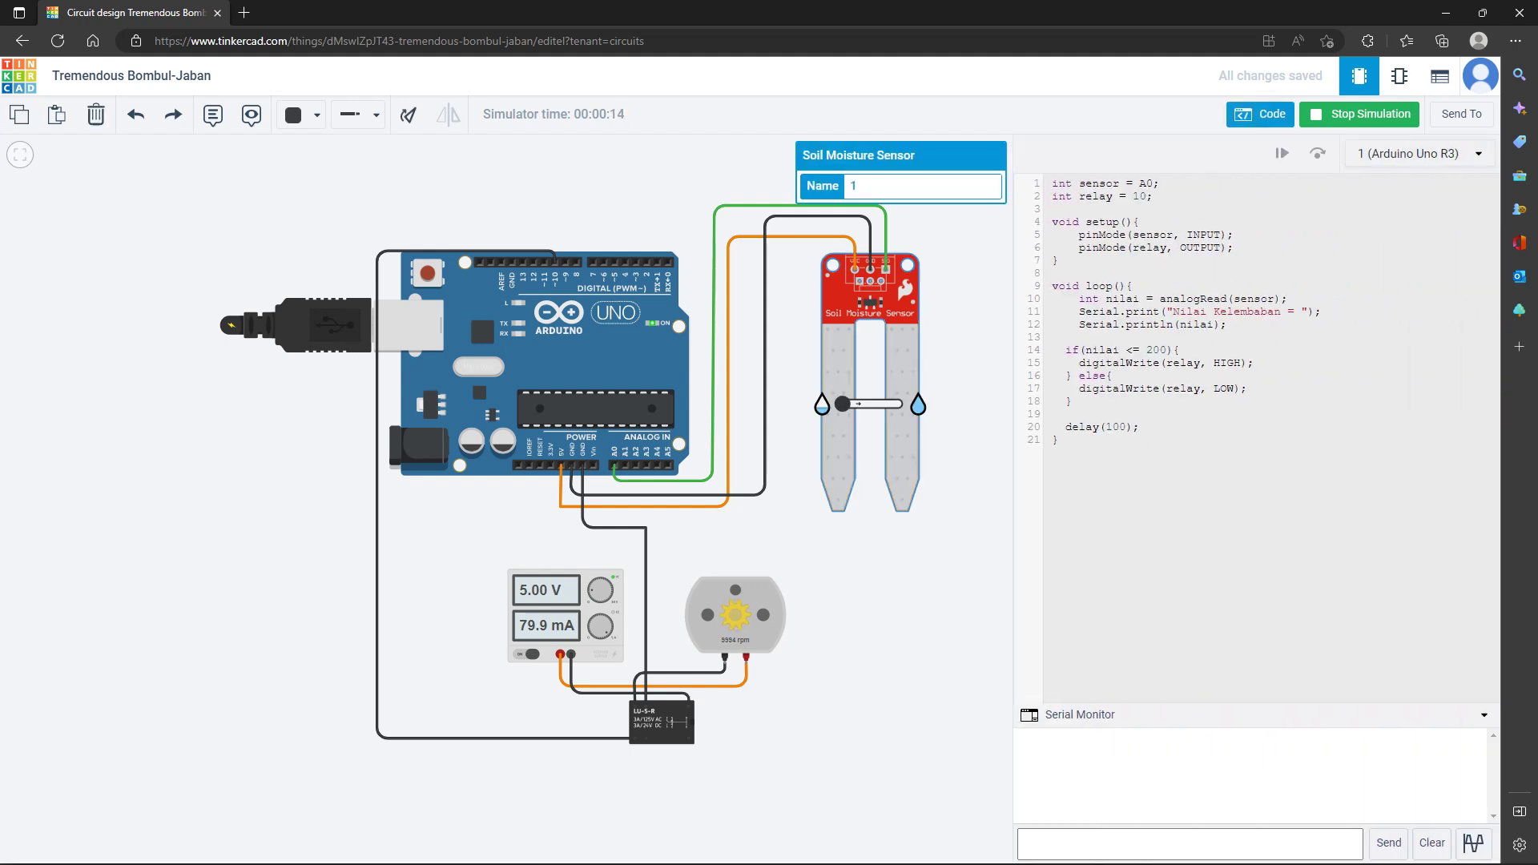
pyautogui.moveTo(843, 404); pyautogui.dragTo(871, 405)
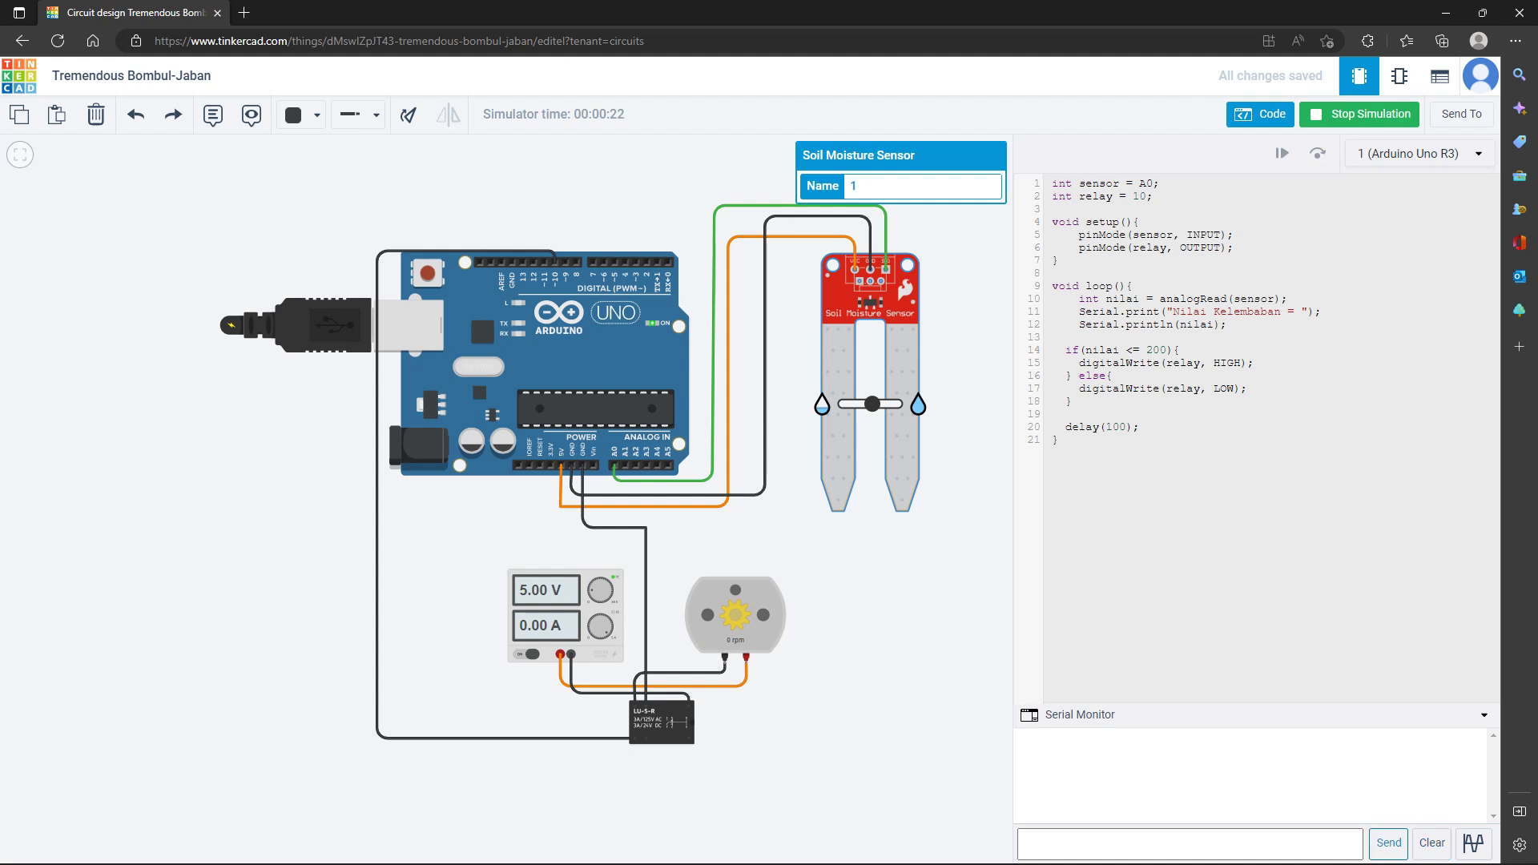
# Show the graph in the Serial Monitor to check for sensor output, and stop the simulation
pyautogui.click(1473, 842)
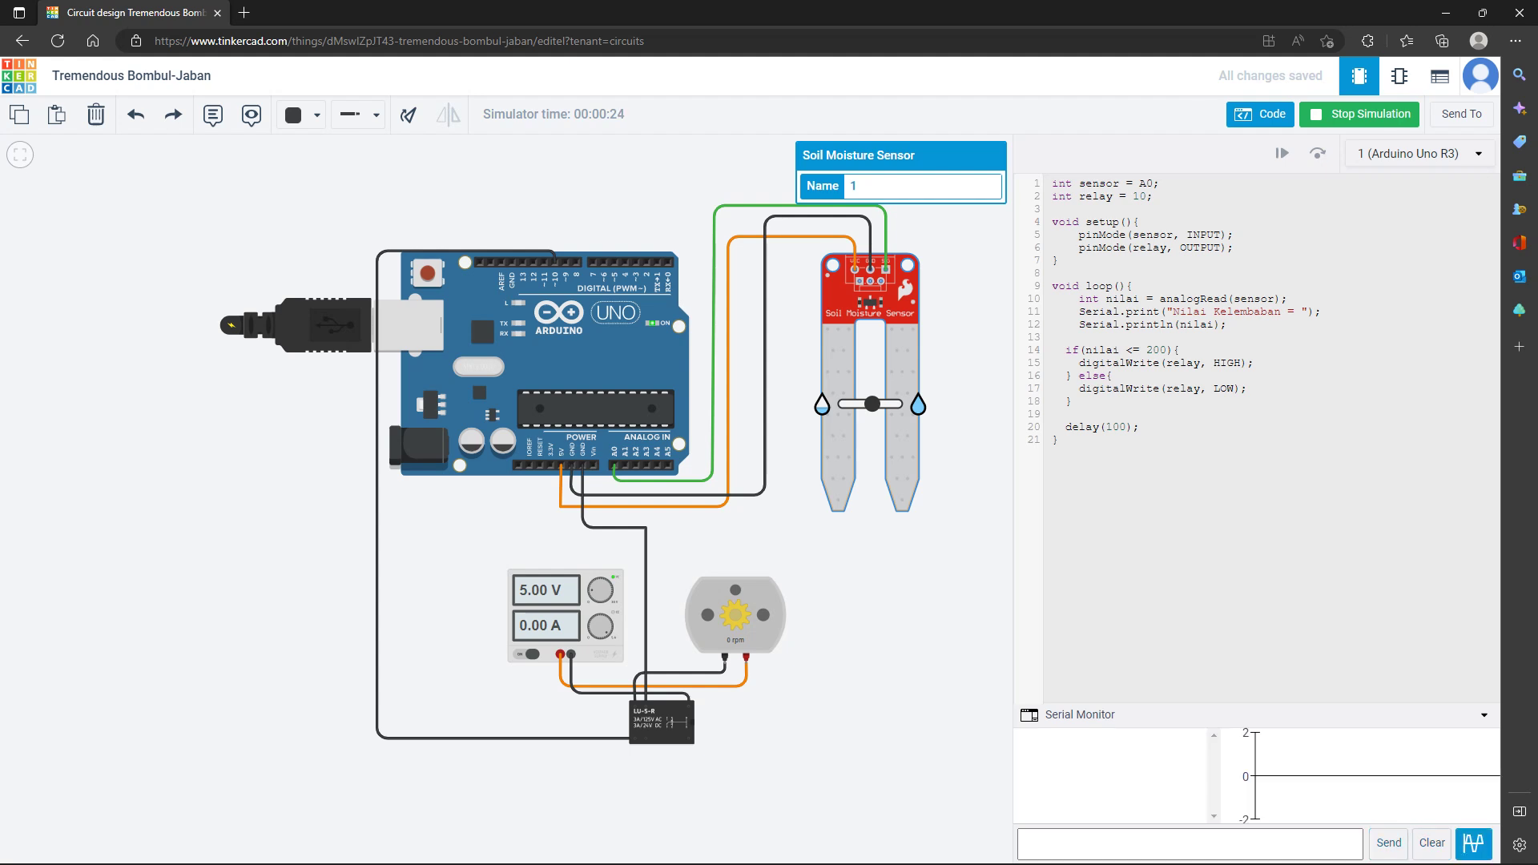
pyautogui.click(961, 385)
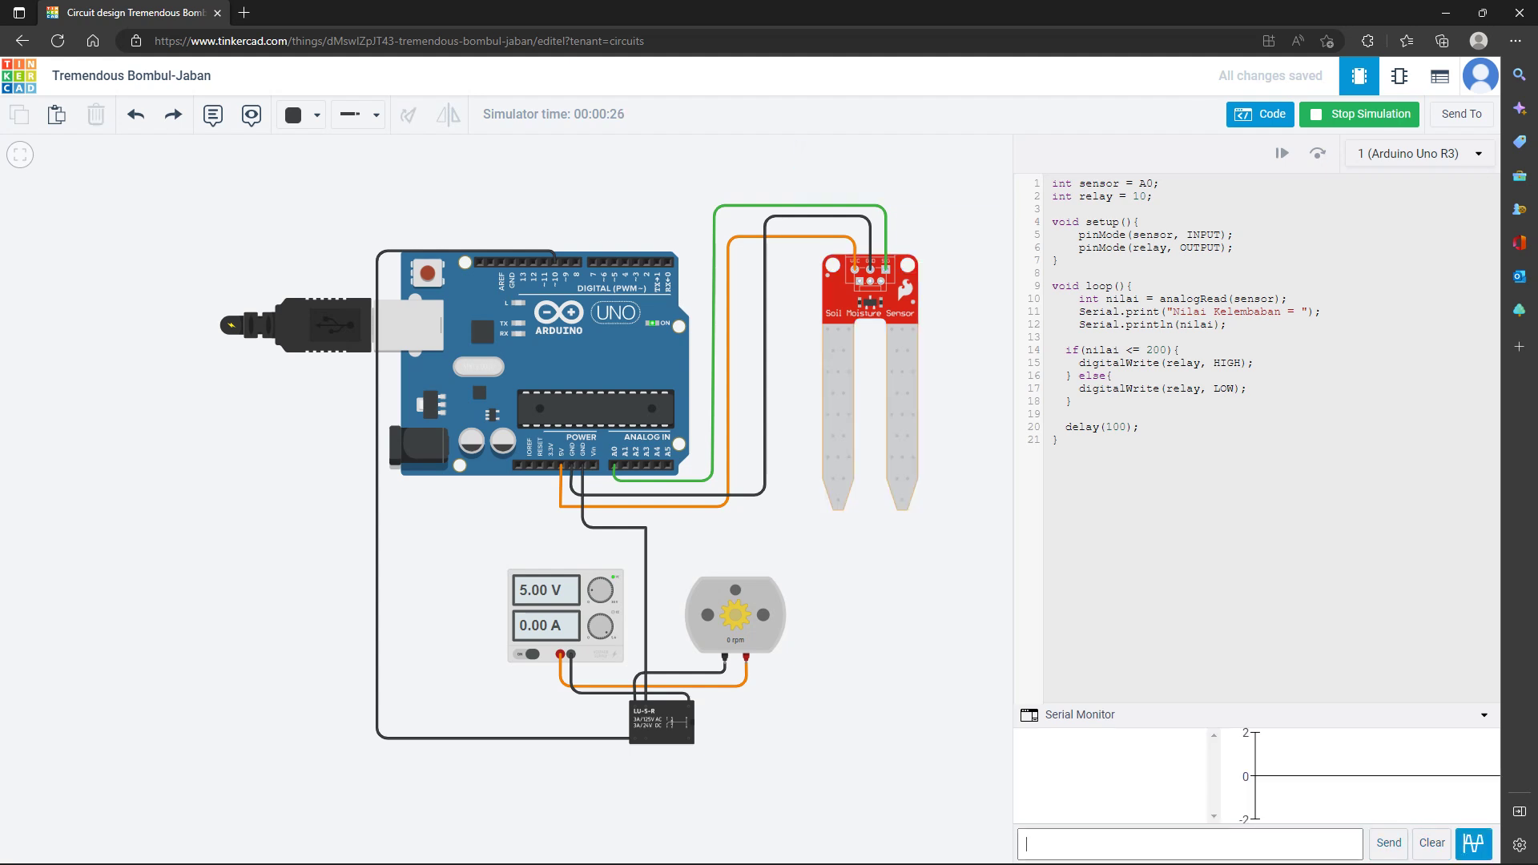
pyautogui.click(901, 372)
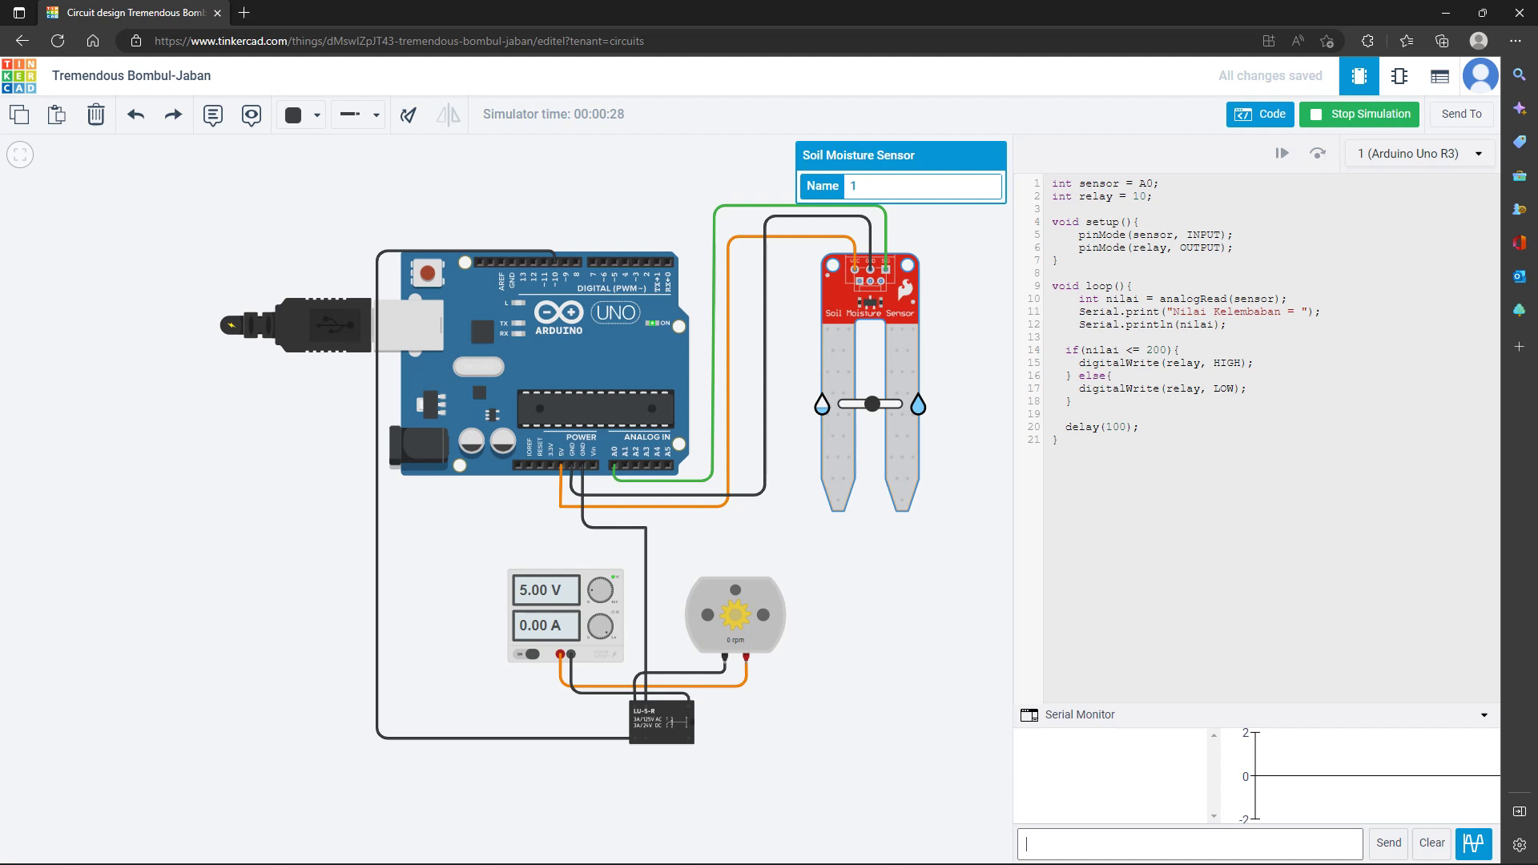
pyautogui.click(1359, 114)
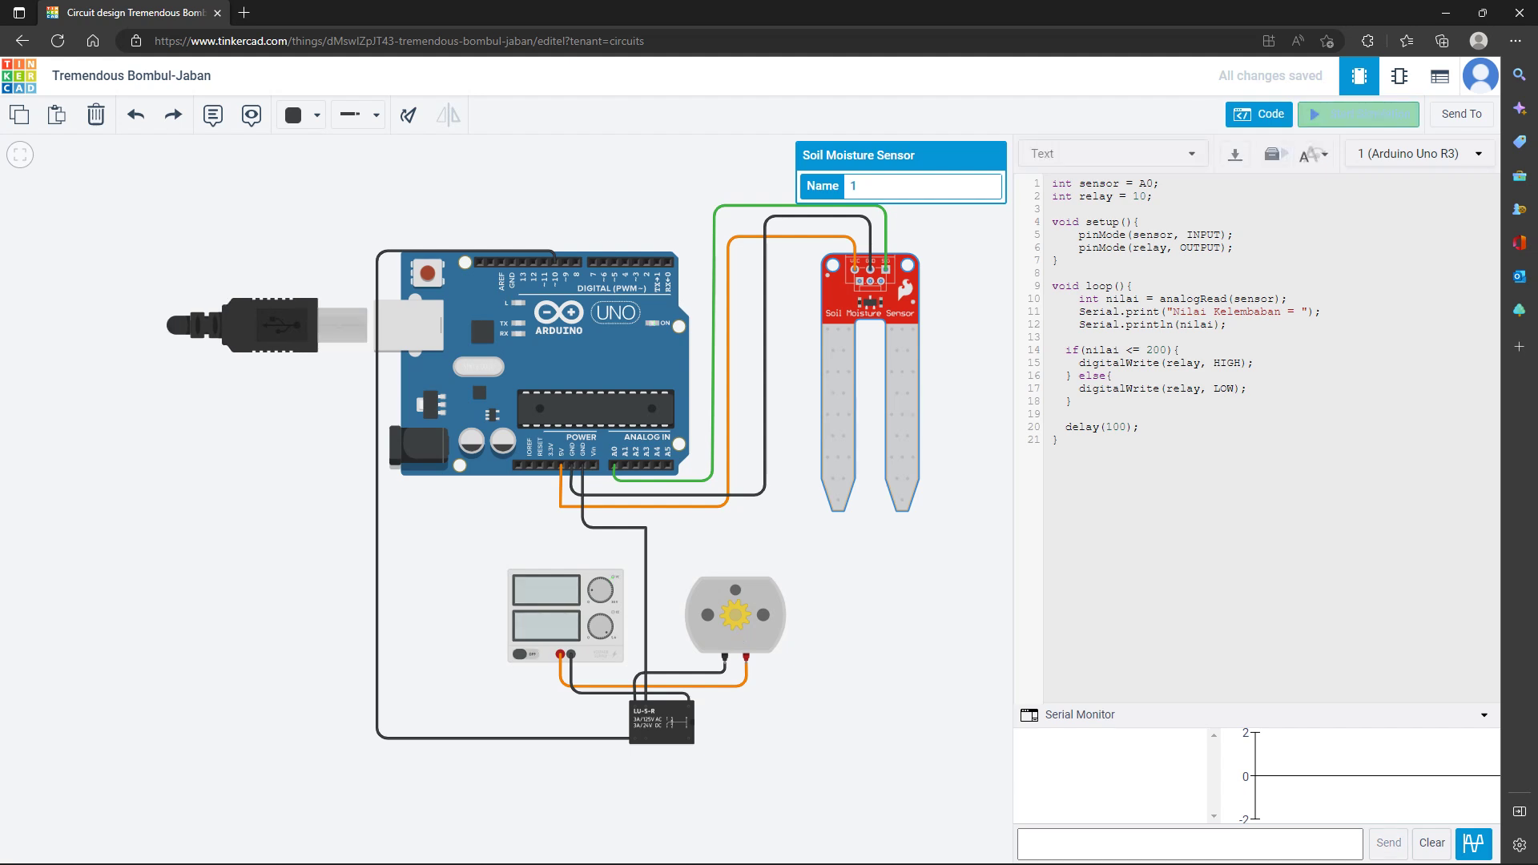
# Add "Serial.begin(9600);" in the setup function below the relay pinMode line
pyautogui.click(1361, 312)
pyautogui.click(961, 360)
pyautogui.click(1259, 114)
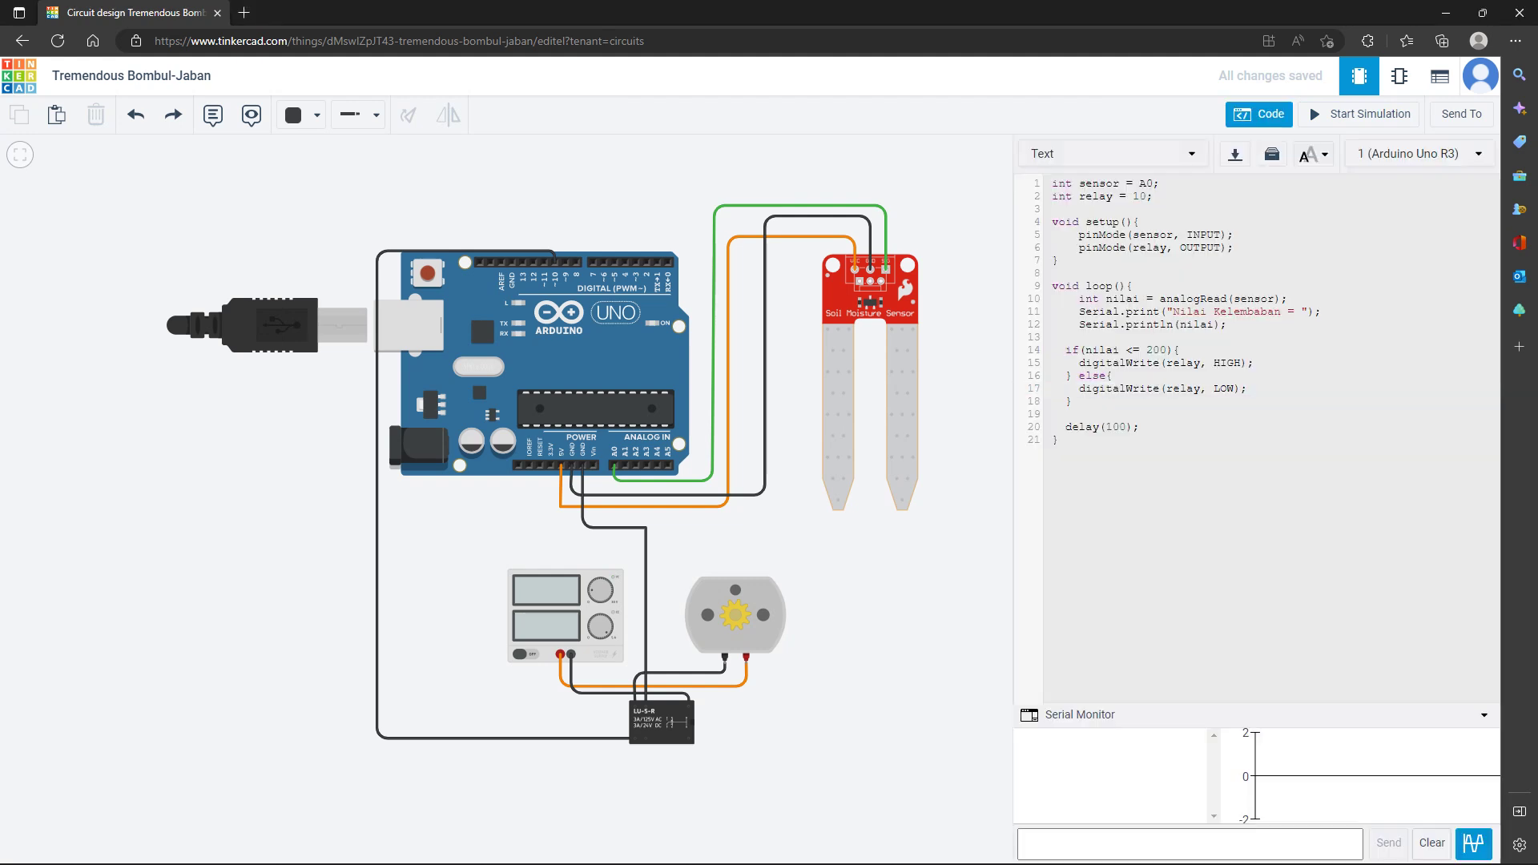
pyautogui.press('Return')
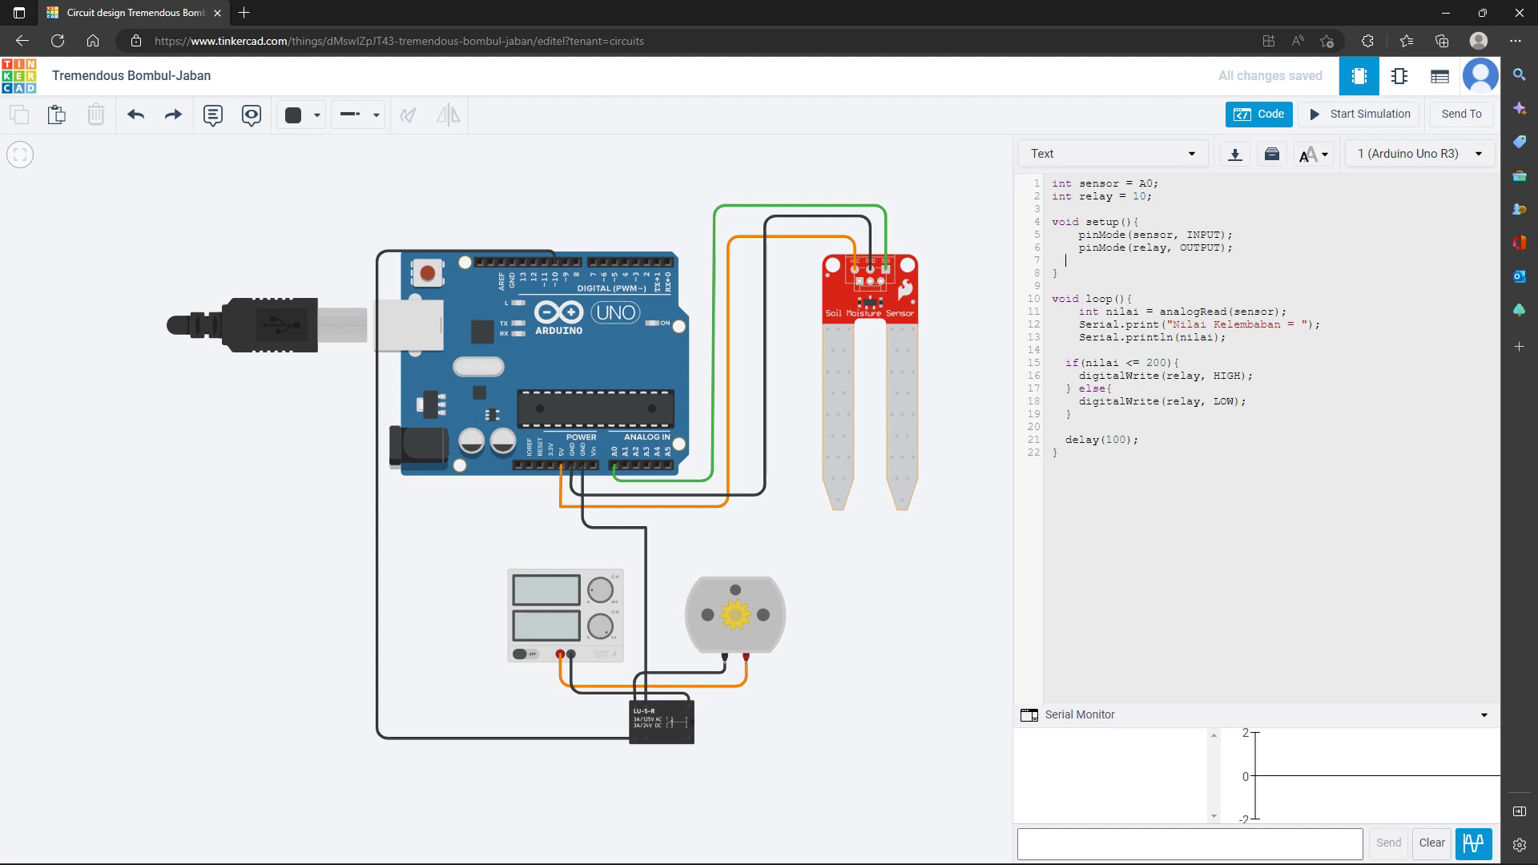
pyautogui.press('capslock')
pyautogui.press('capslock')
pyautogui.write('Se')
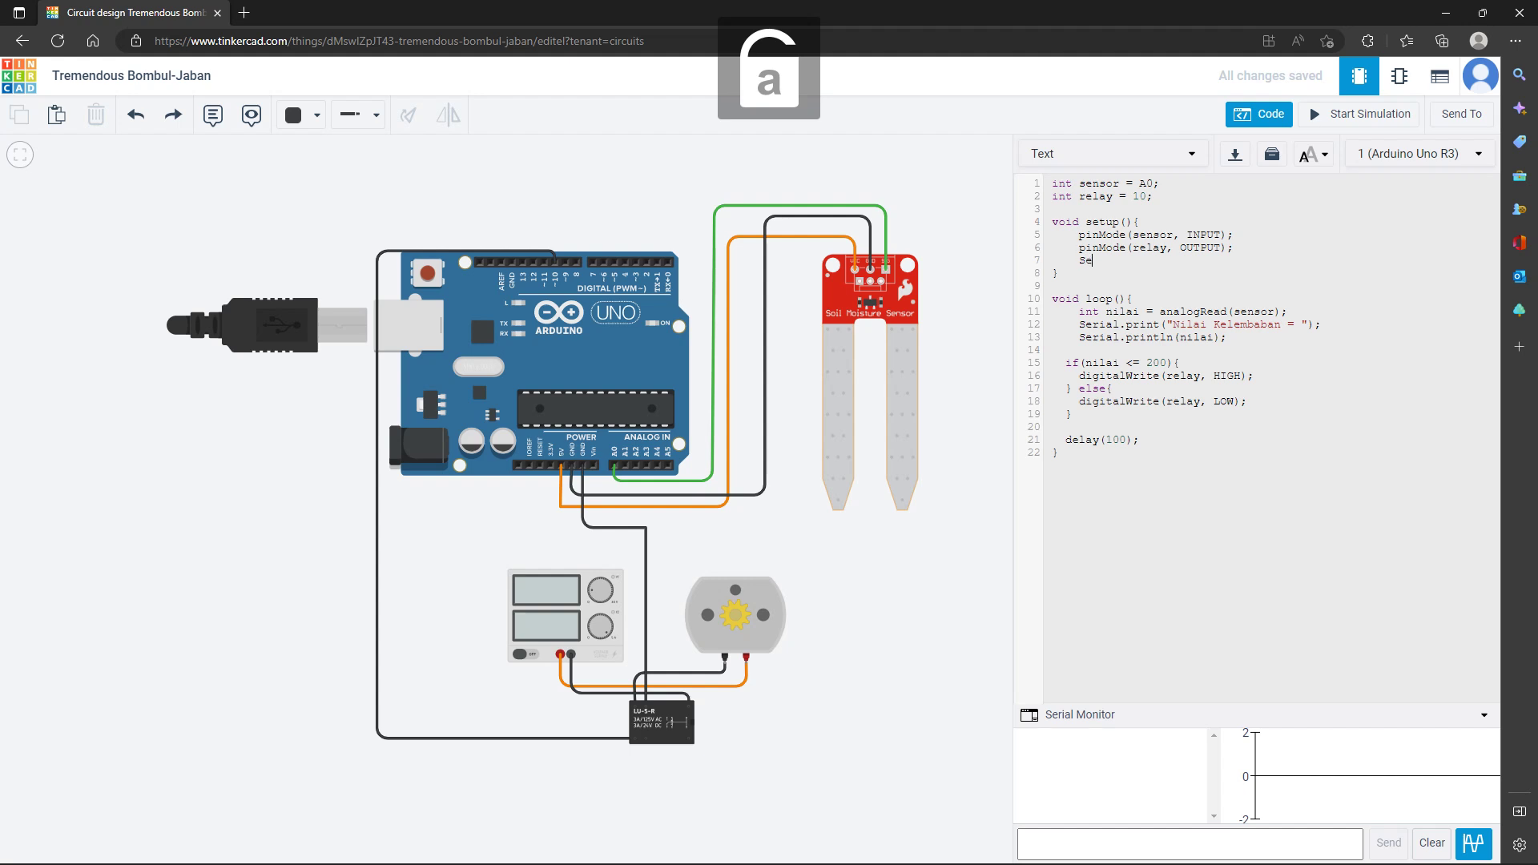
pyautogui.write('rila')
pyautogui.press('BackSpace')
pyautogui.press('BackSpace')
pyautogui.write('al')
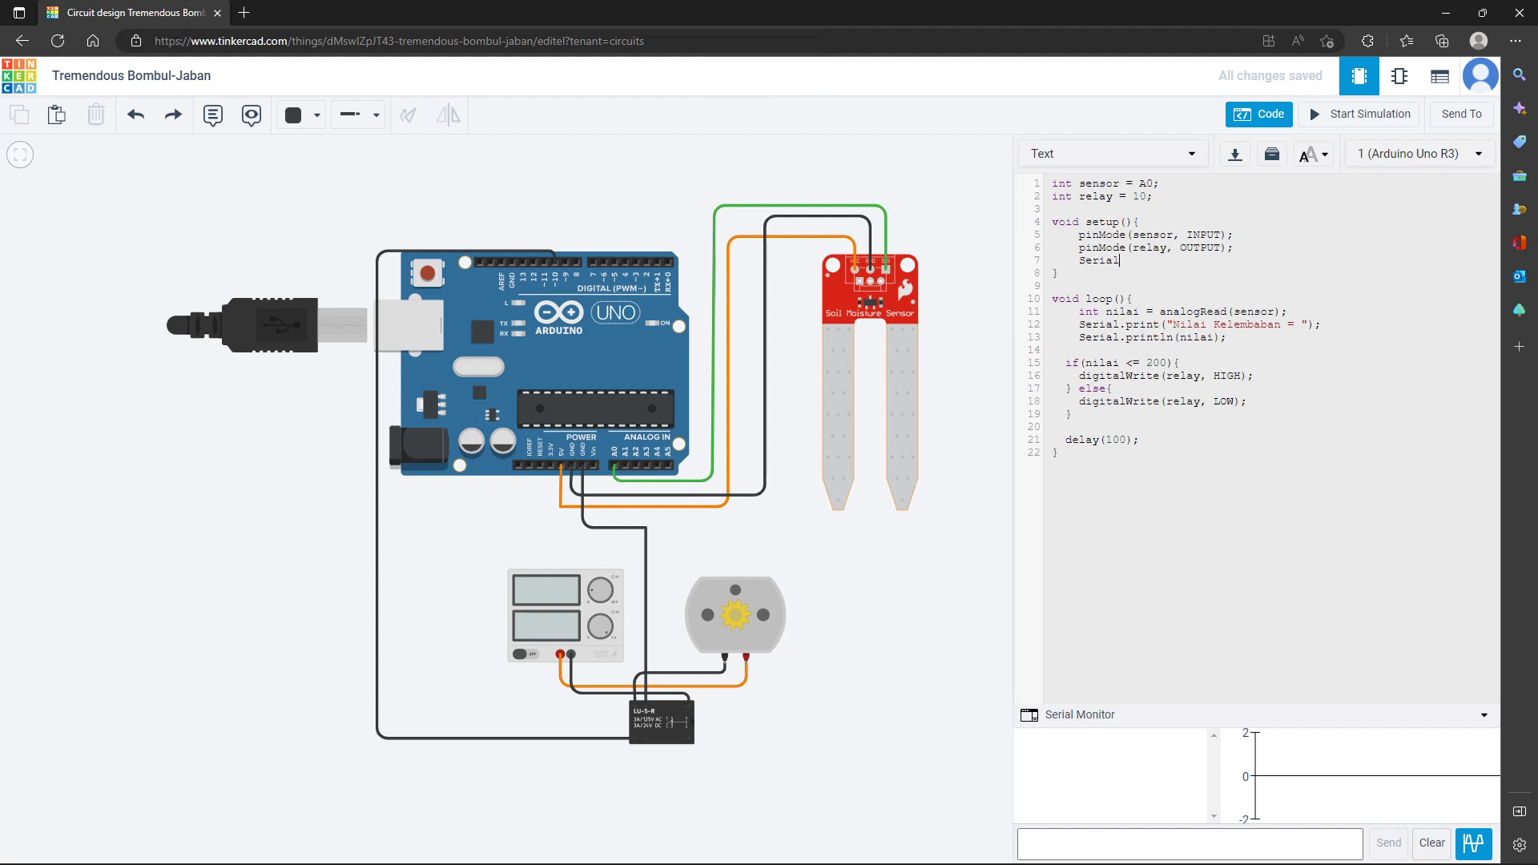
pyautogui.write('.begin(9600);')
# Start the simulation and enlarge the Serial Monitor to about half the code area's height
pyautogui.click(1368, 114)
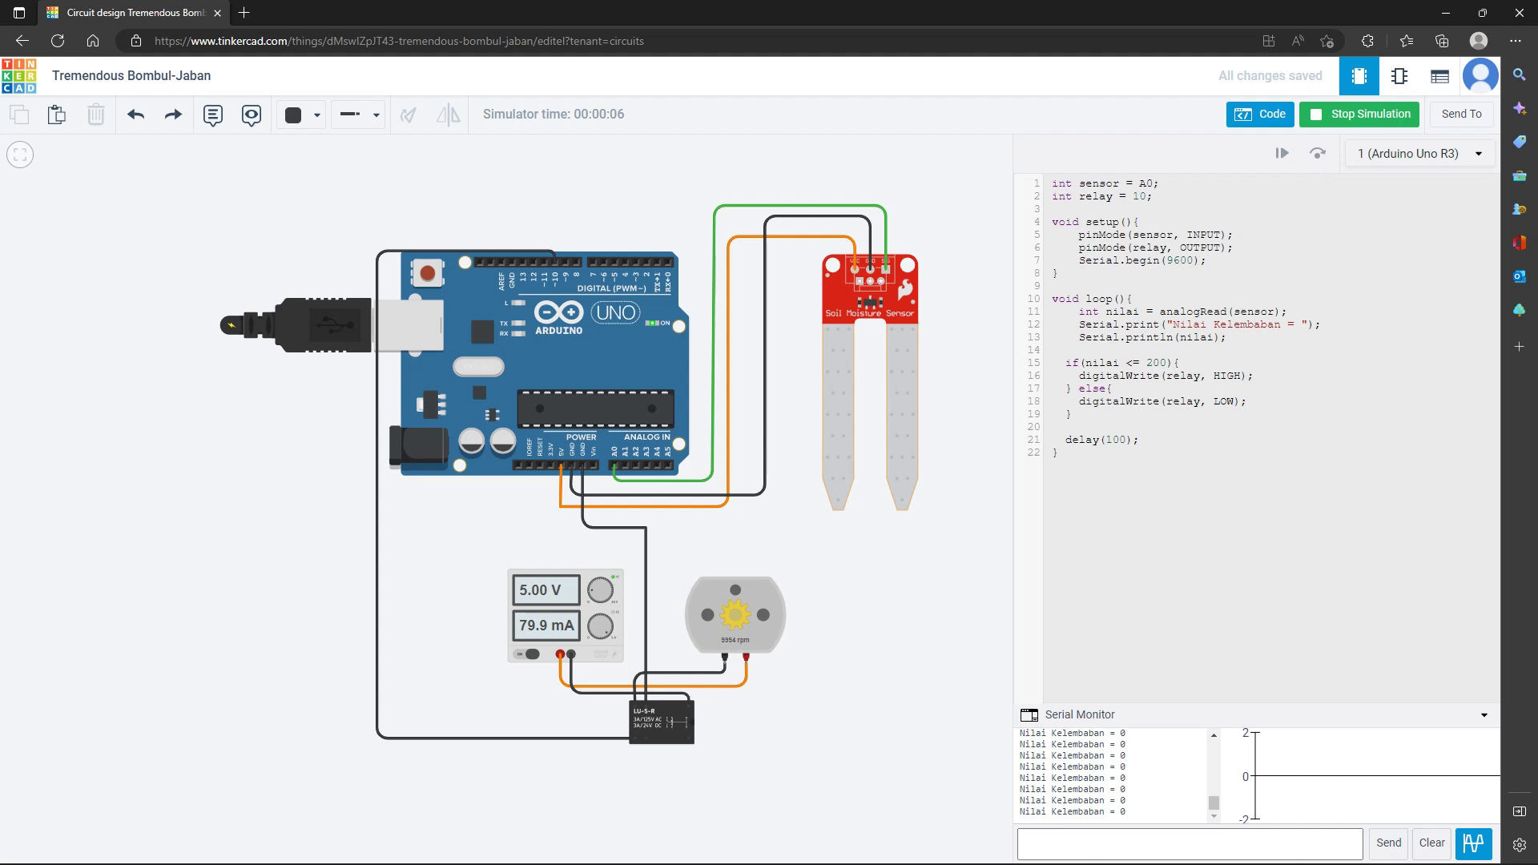
pyautogui.moveTo(1256, 704); pyautogui.dragTo(1255, 471)
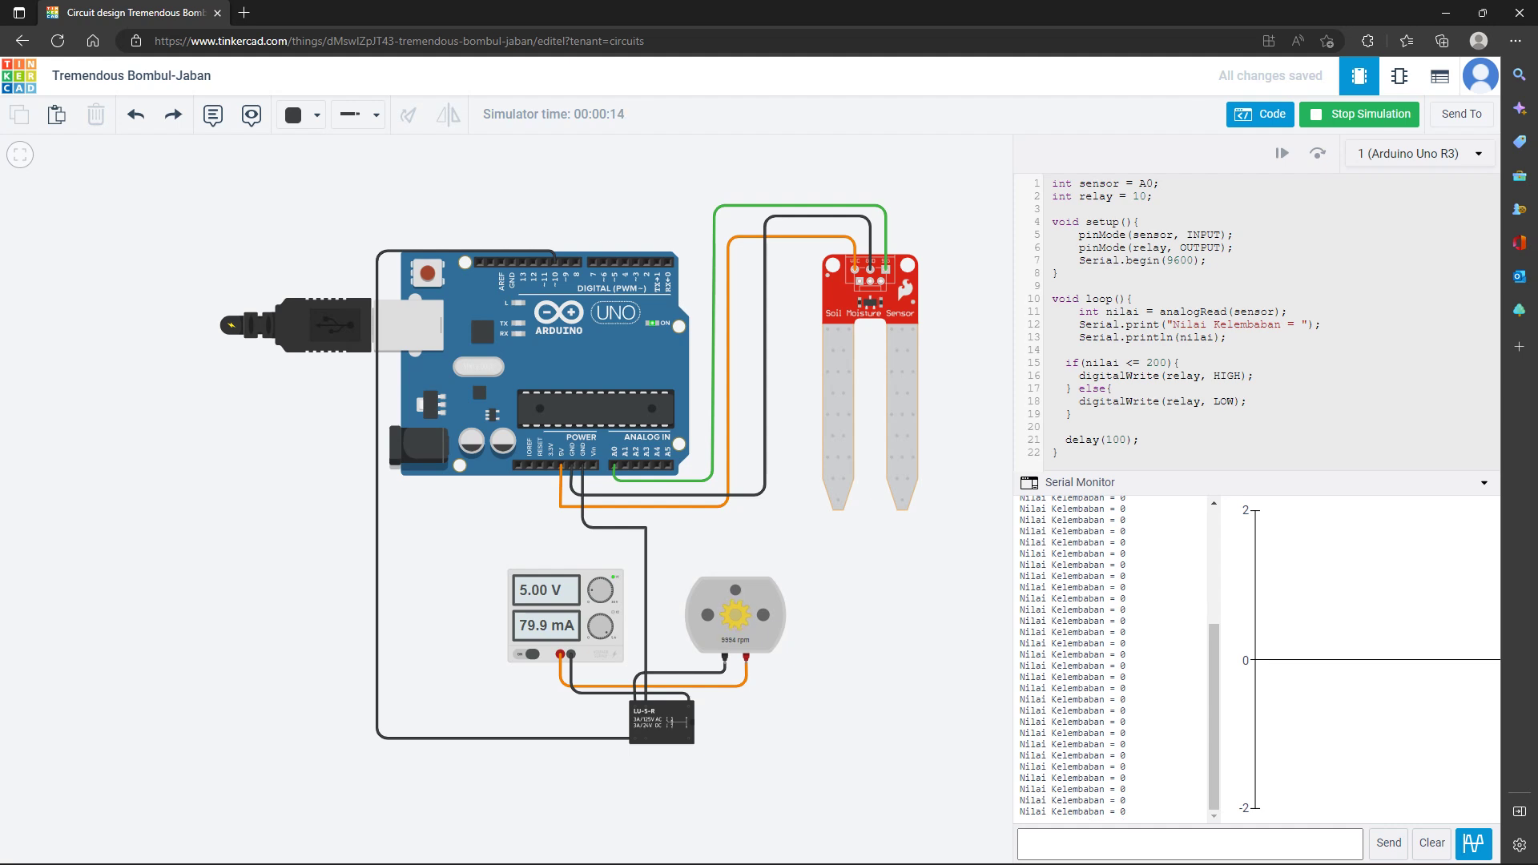
# Vary the sensor's moisture from mid-range to low and up to high, comparing the serial readings with the motor's behaviour
pyautogui.click(901, 360)
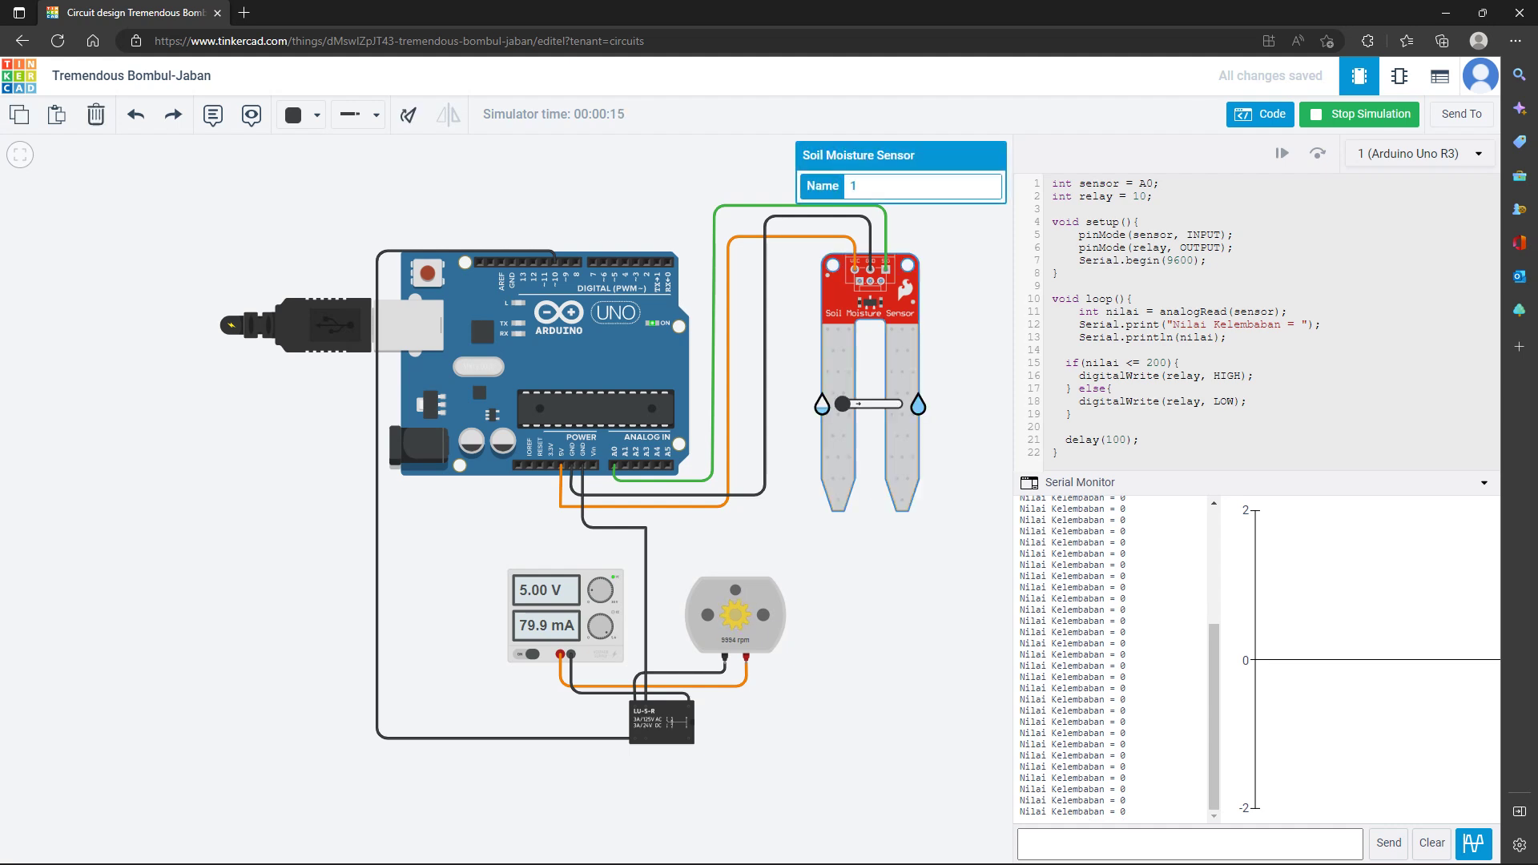
pyautogui.moveTo(842, 404); pyautogui.dragTo(870, 403)
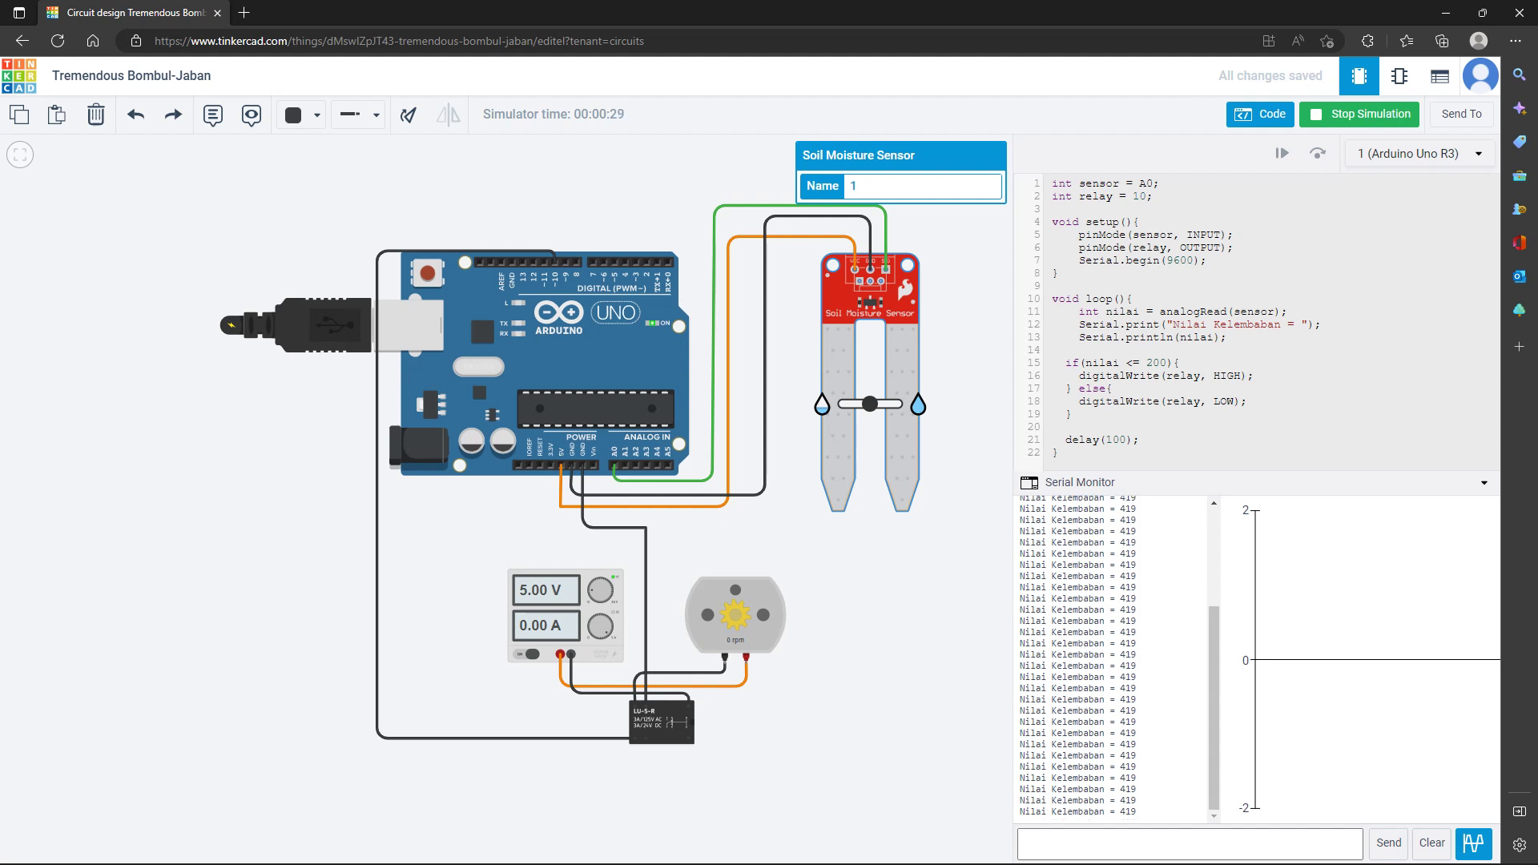
pyautogui.moveTo(870, 404); pyautogui.dragTo(863, 404)
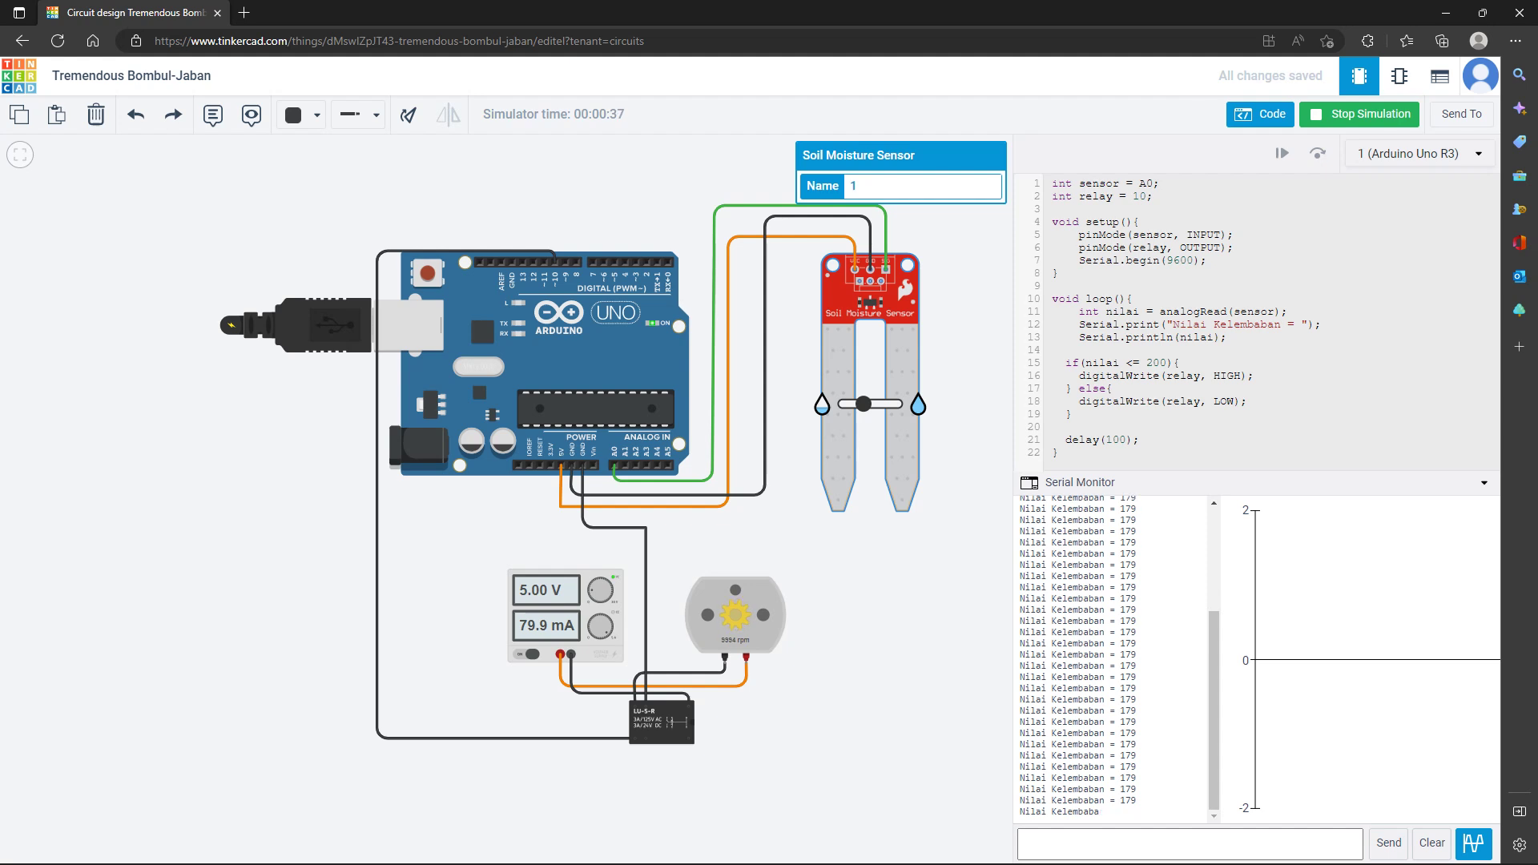
pyautogui.moveTo(862, 404)
pyautogui.mouseDown()
pyautogui.moveTo(881, 404)
pyautogui.moveTo(860, 404)
pyautogui.mouseUp()
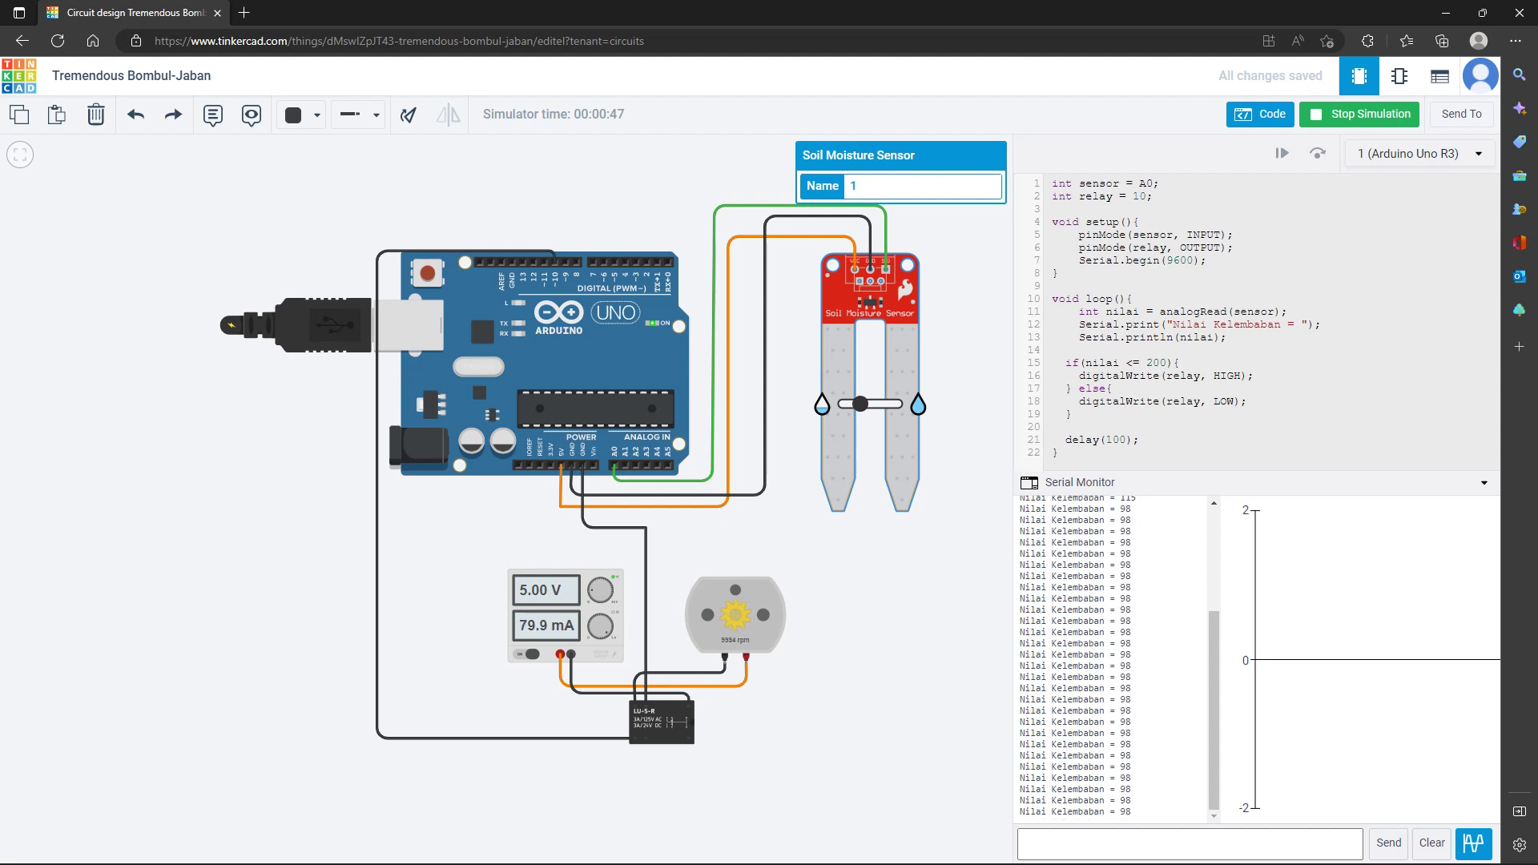
pyautogui.moveTo(860, 404); pyautogui.dragTo(884, 403)
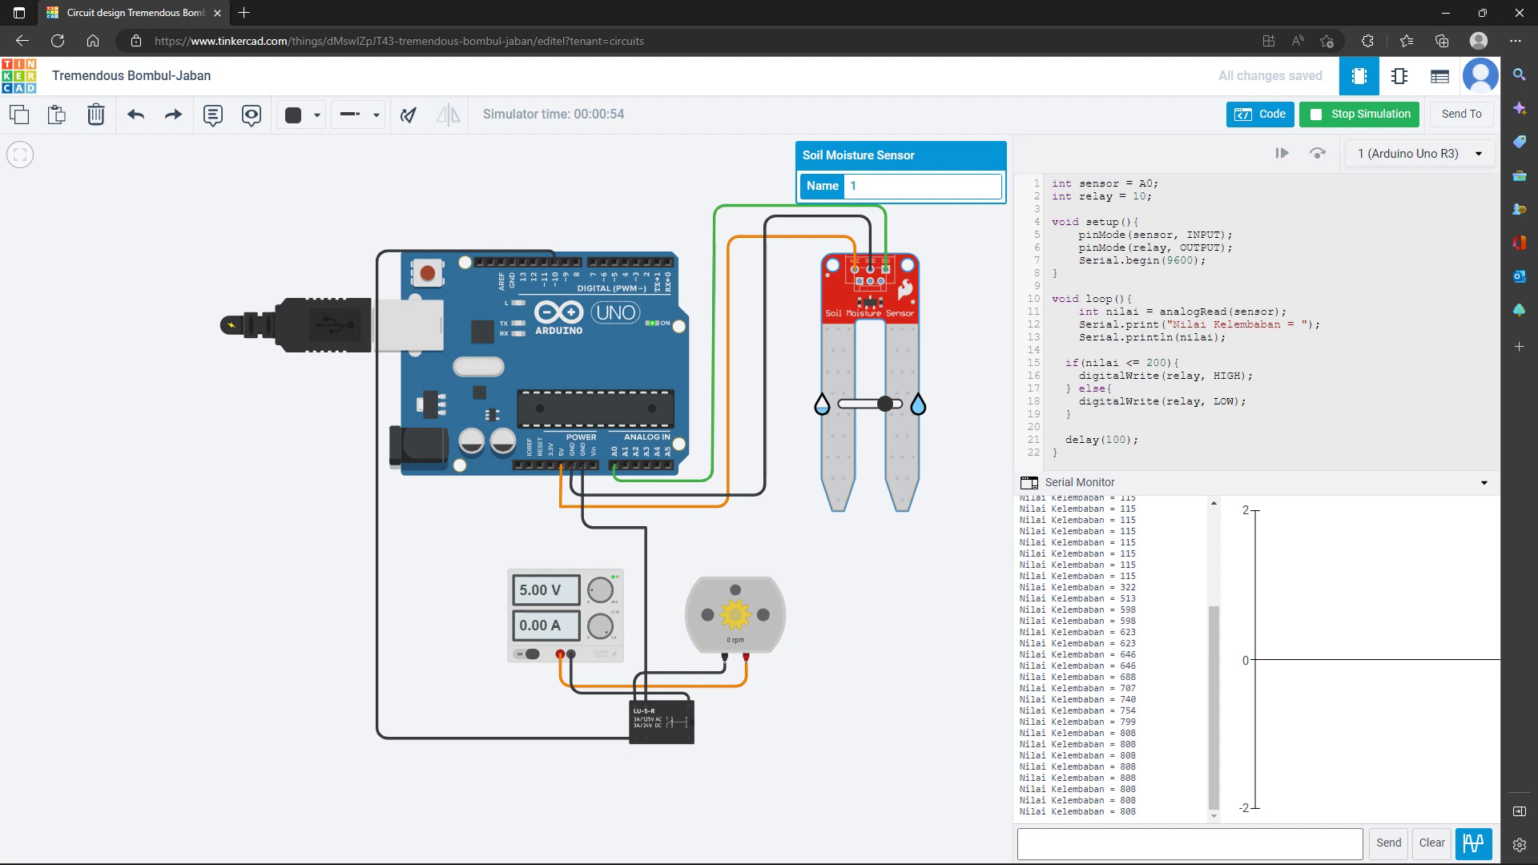
# Hide the Serial Monitor graph, deselect the moisture sensor, and stop the simulation
pyautogui.click(1473, 843)
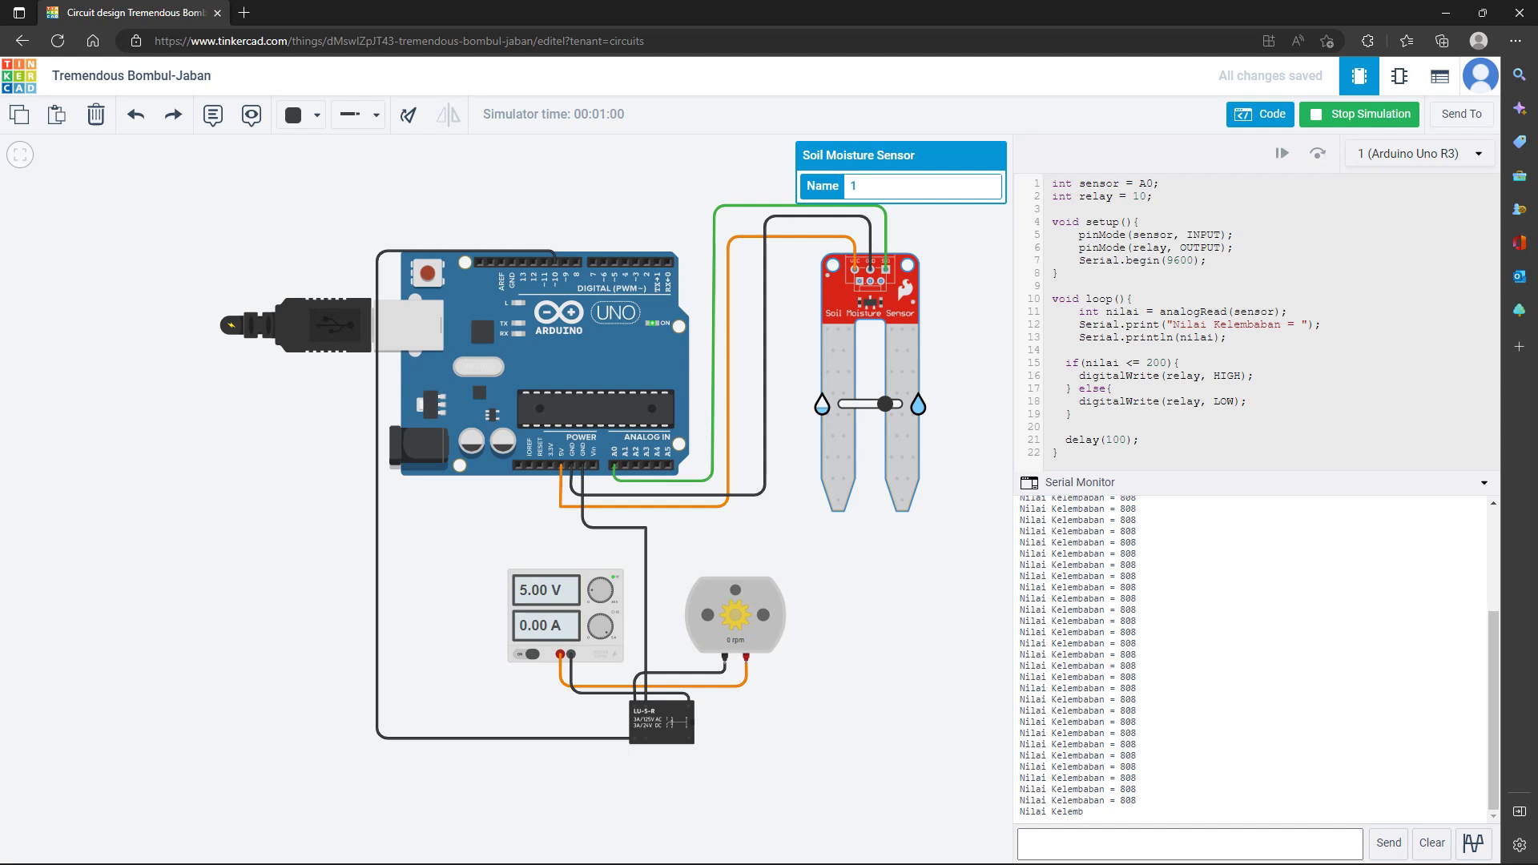
pyautogui.press('Escape')
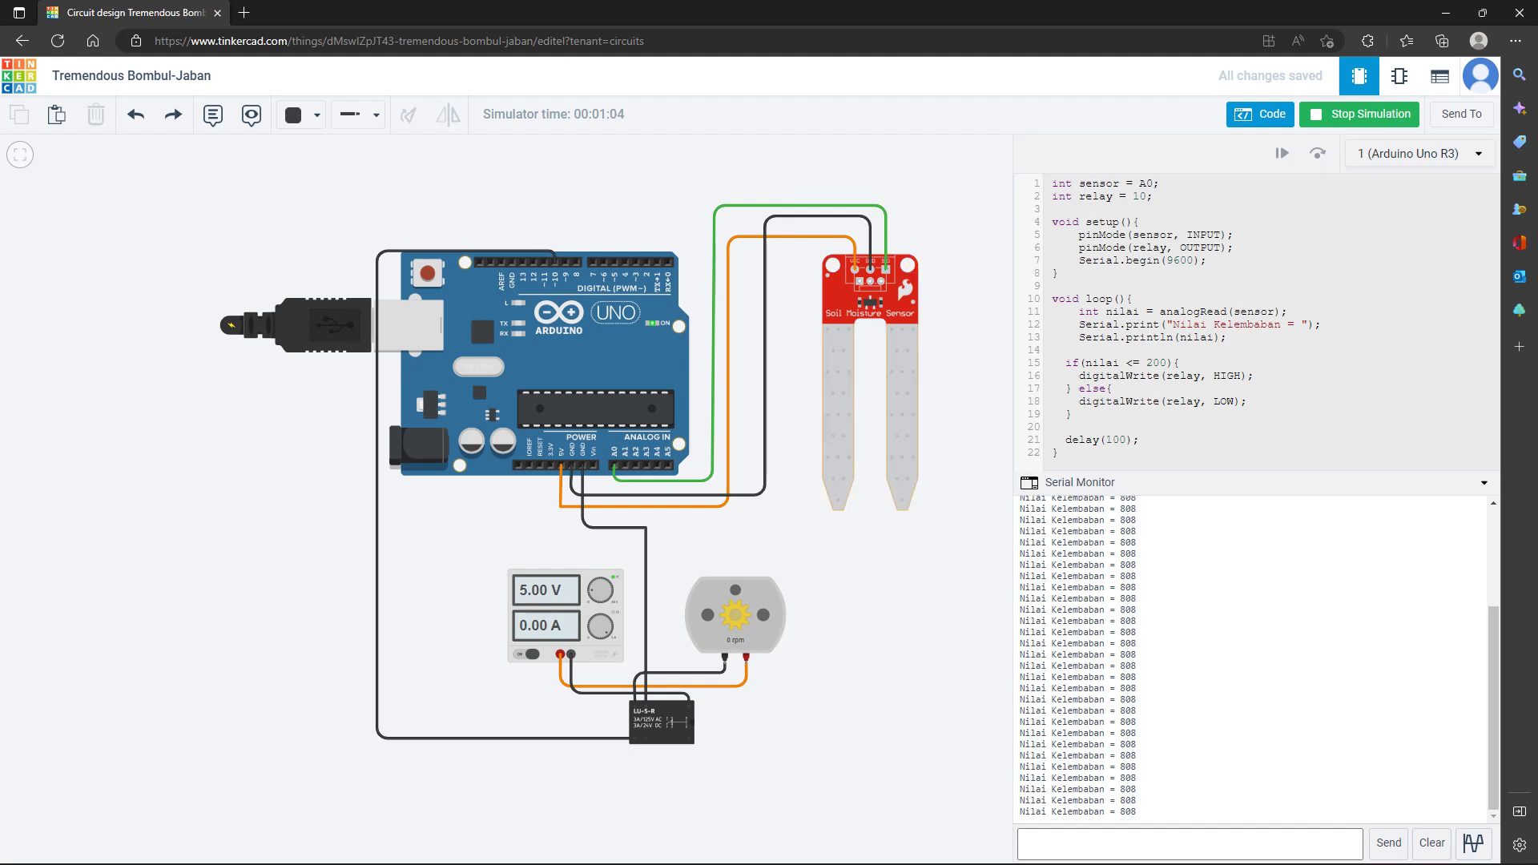
pyautogui.click(1359, 115)
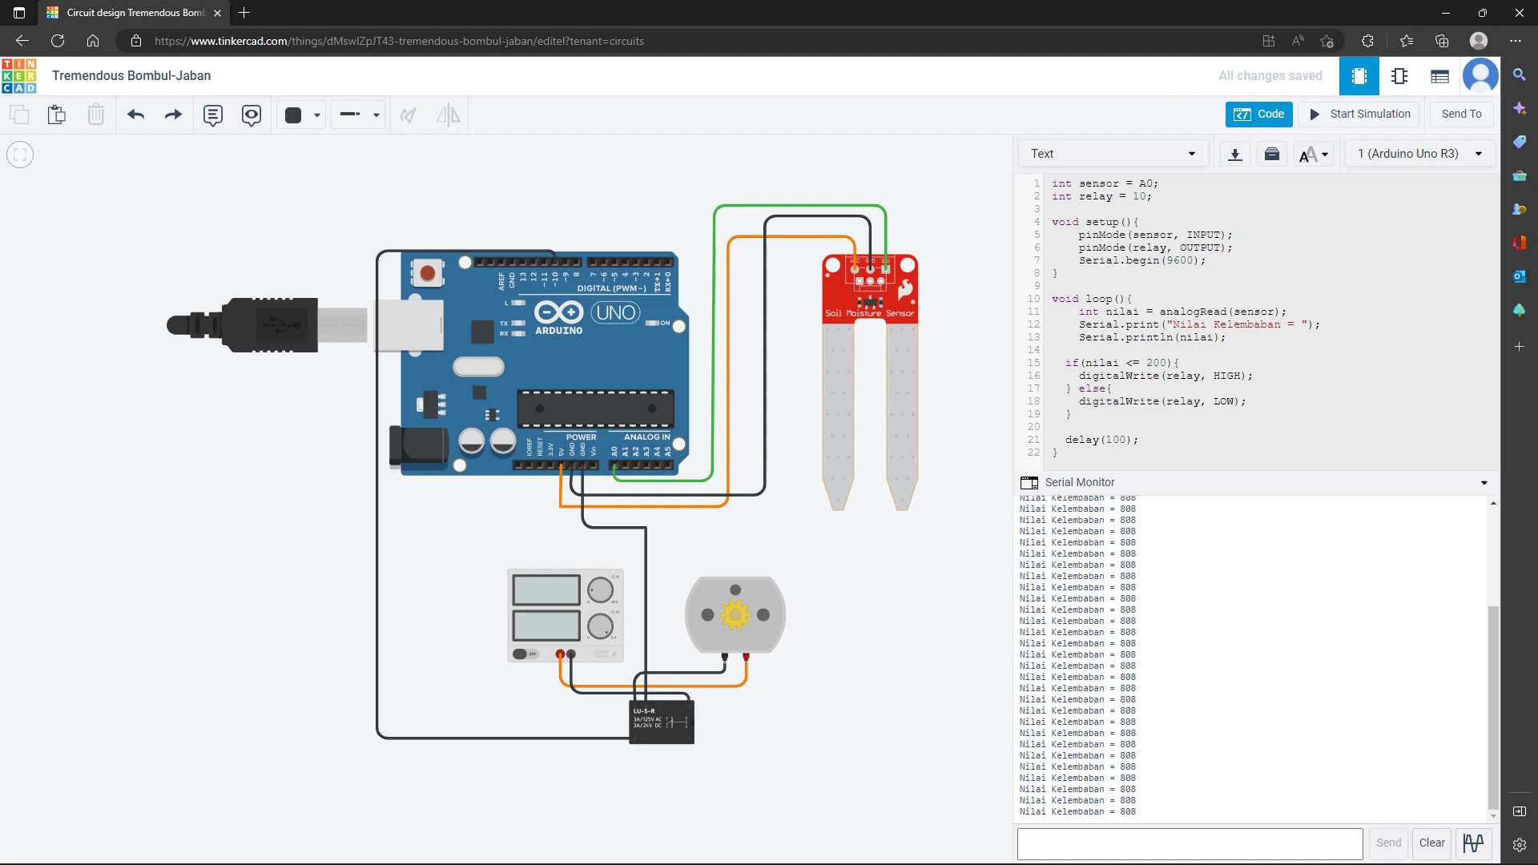